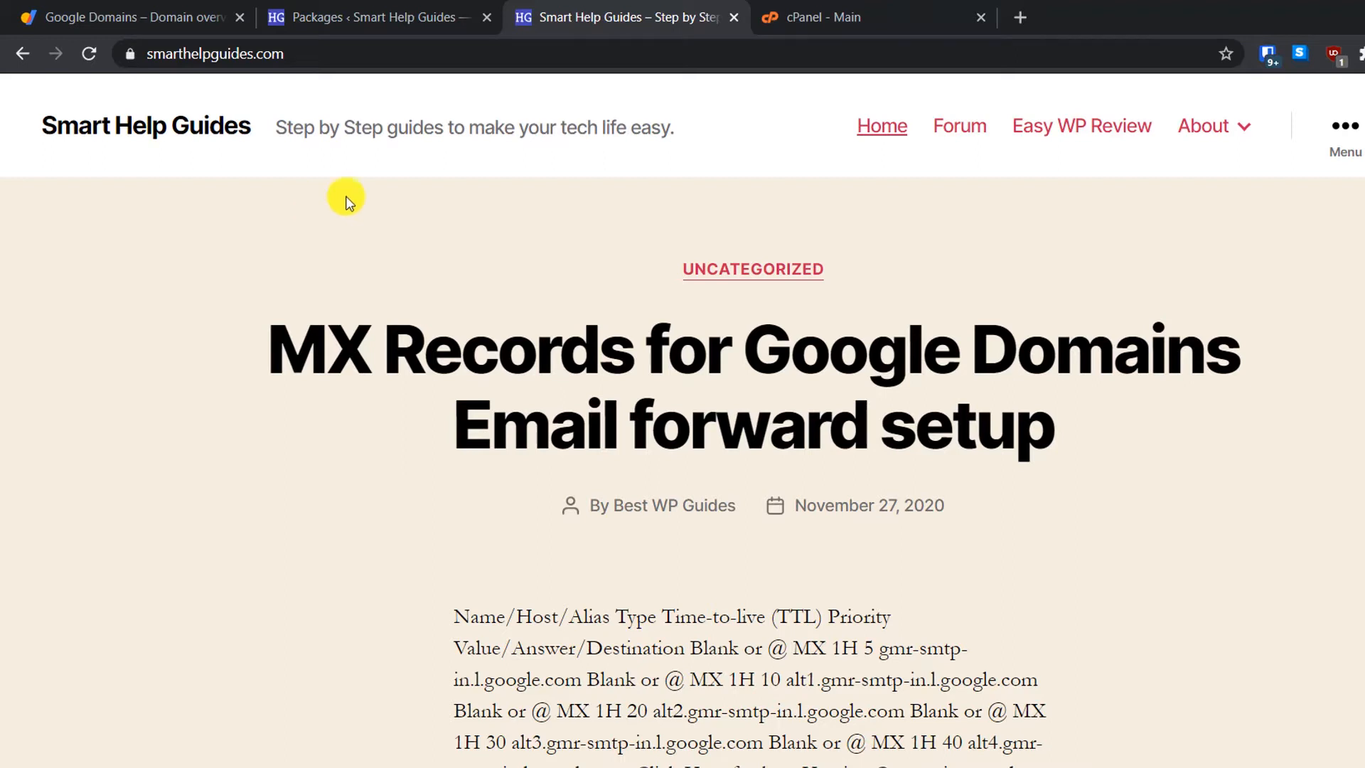
Check the cPanel home page, return to the WordPress admin of Smart Help Guides, and search the plugin directory for "duplicator".
{"action": "left_click", "coordinate": [944, 16]}
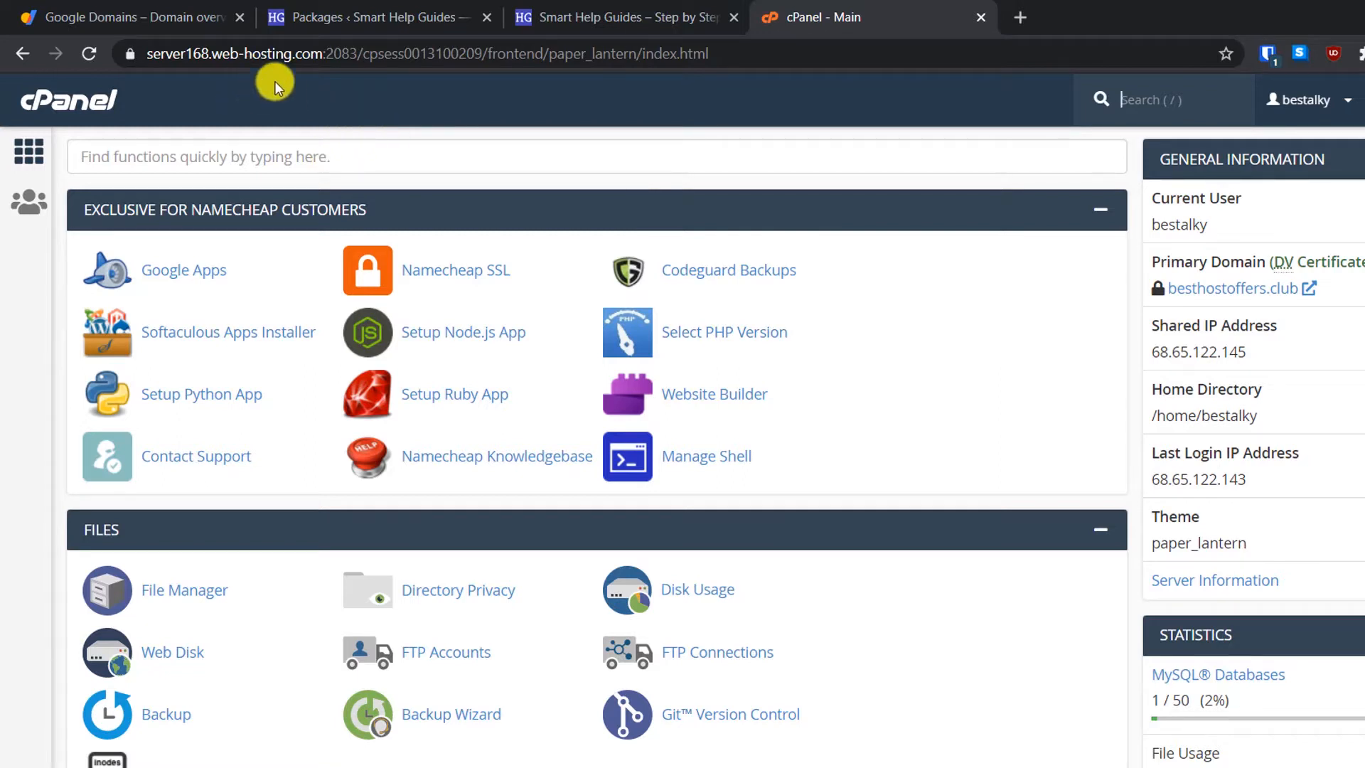
{"action": "left_click", "coordinate": [356, 20]}
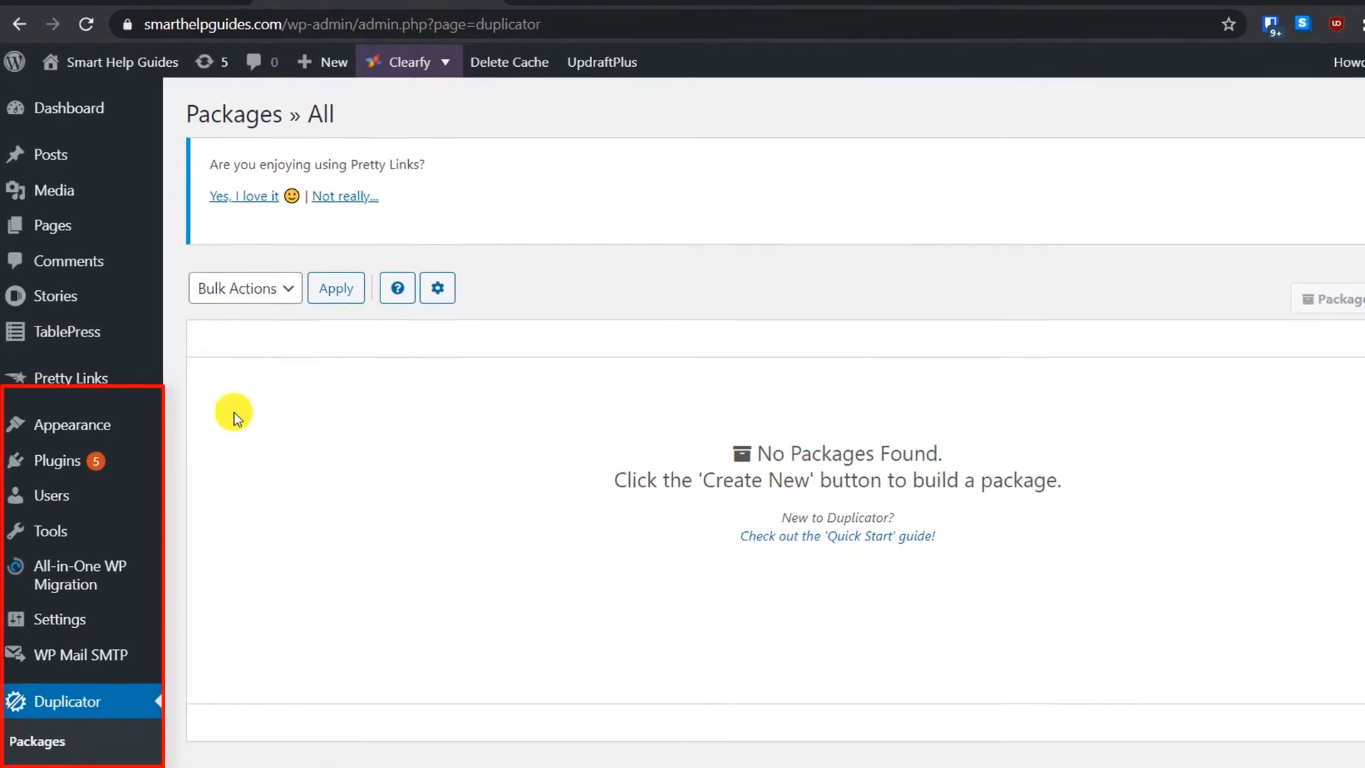
{"action": "mouse_move", "coordinate": [83, 447]}
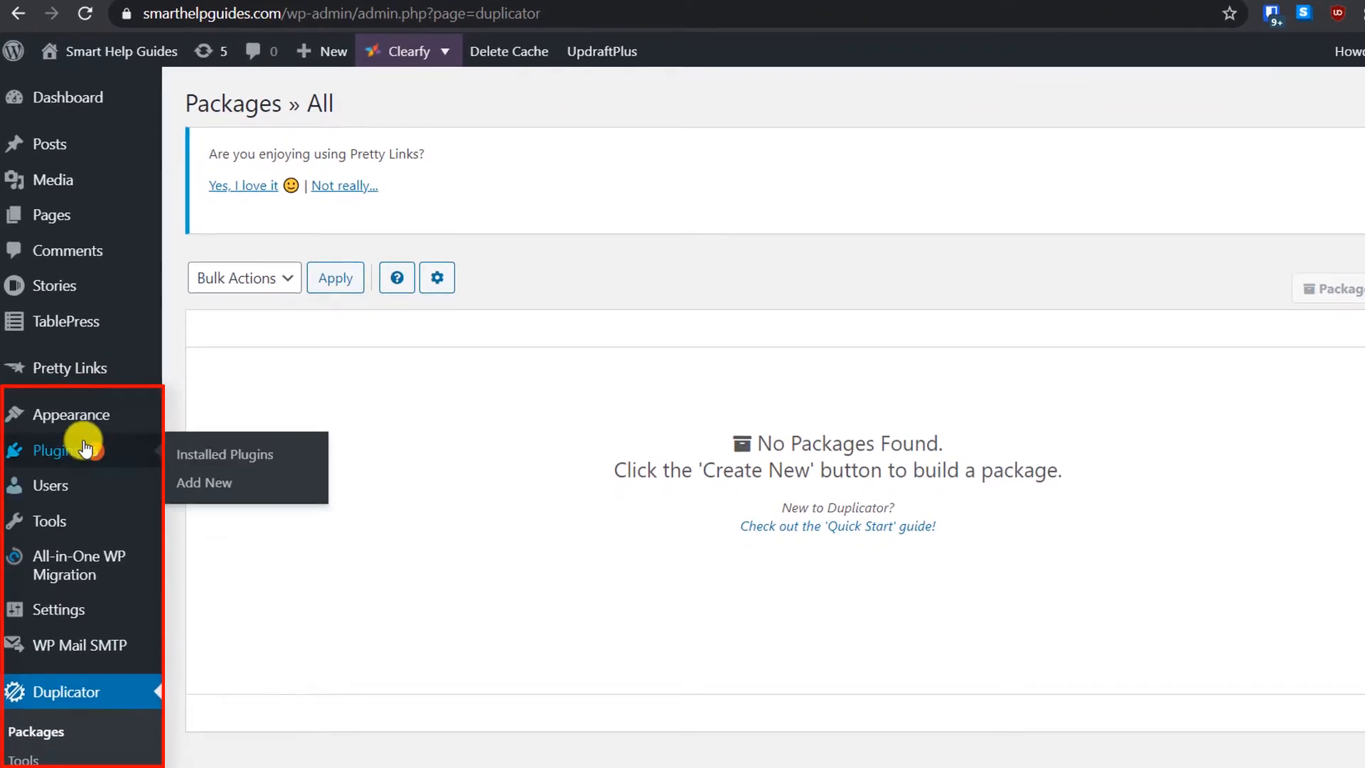
{"action": "left_click", "coordinate": [219, 484]}
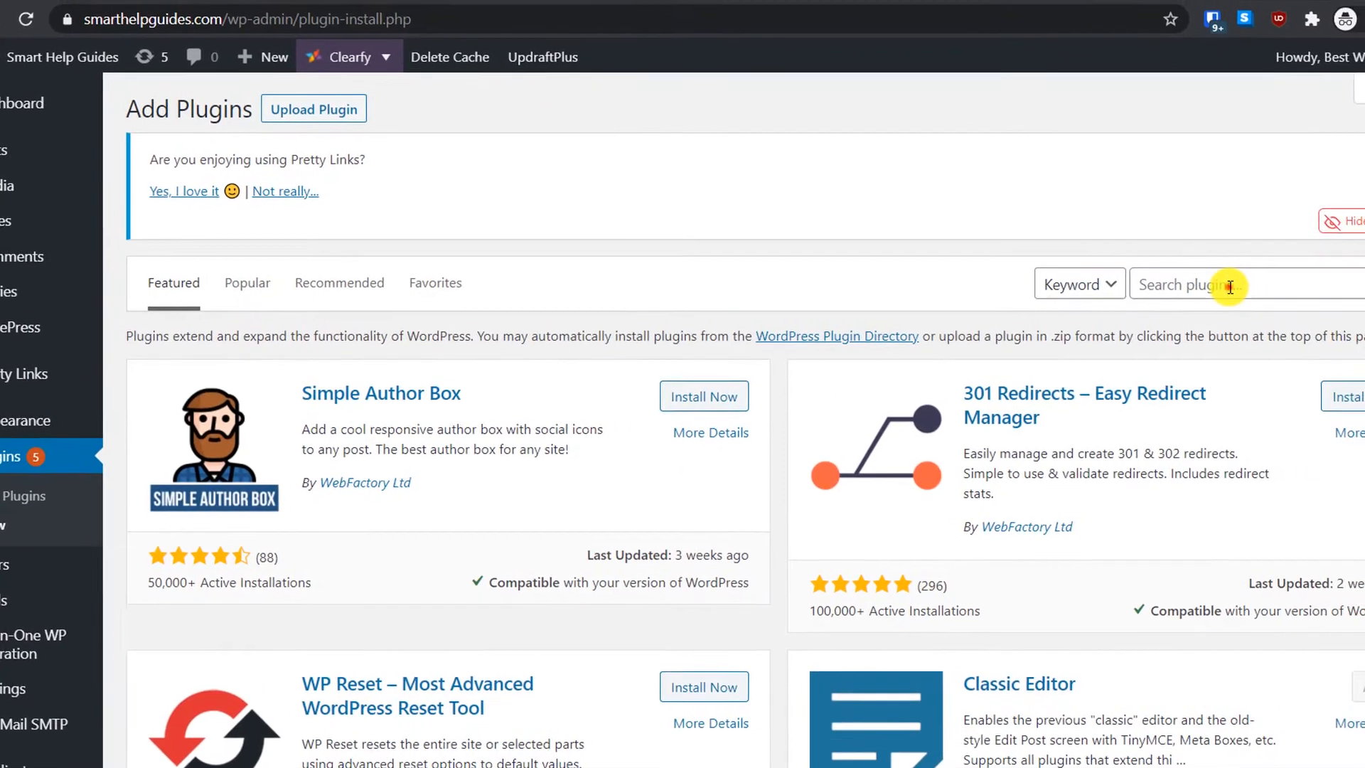
{"action": "left_click", "coordinate": [1280, 281]}
{"action": "type", "text": "dupl"}
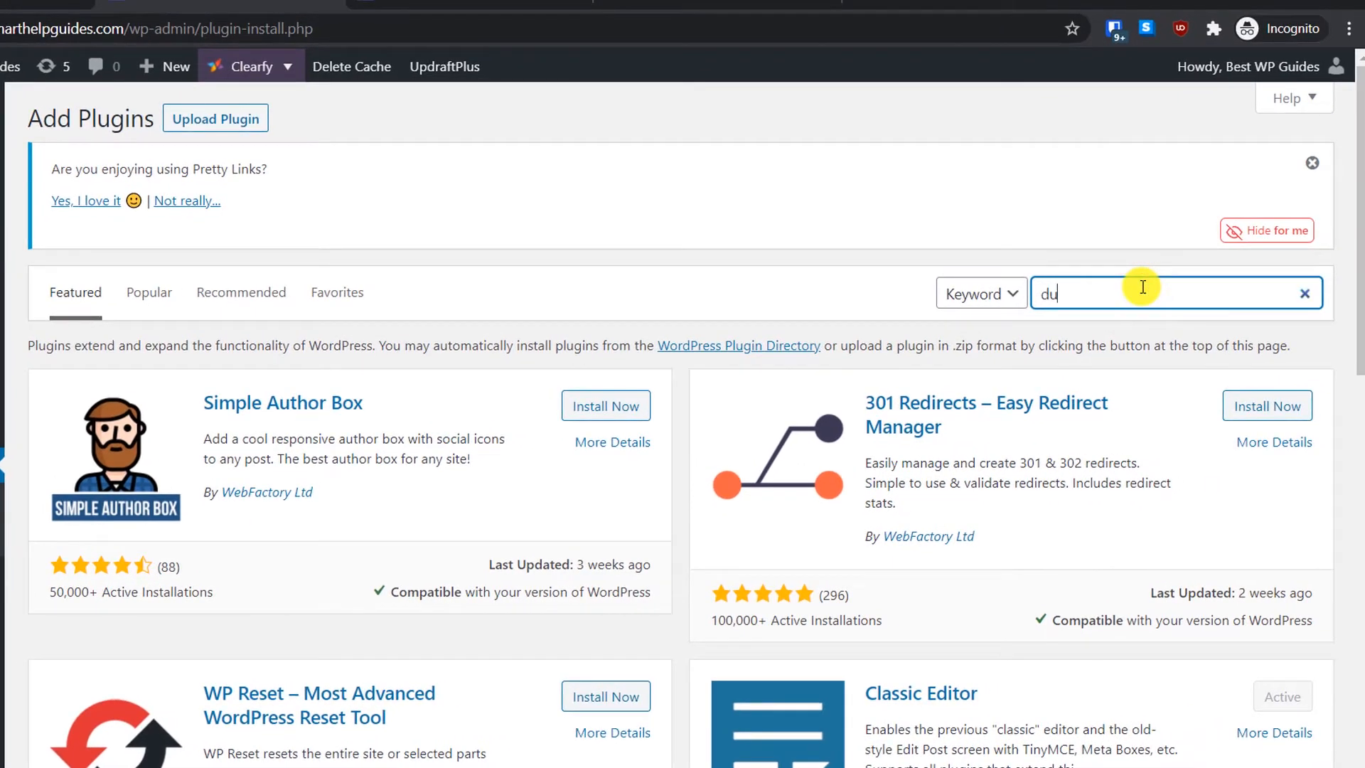
{"action": "type", "text": "icator"}
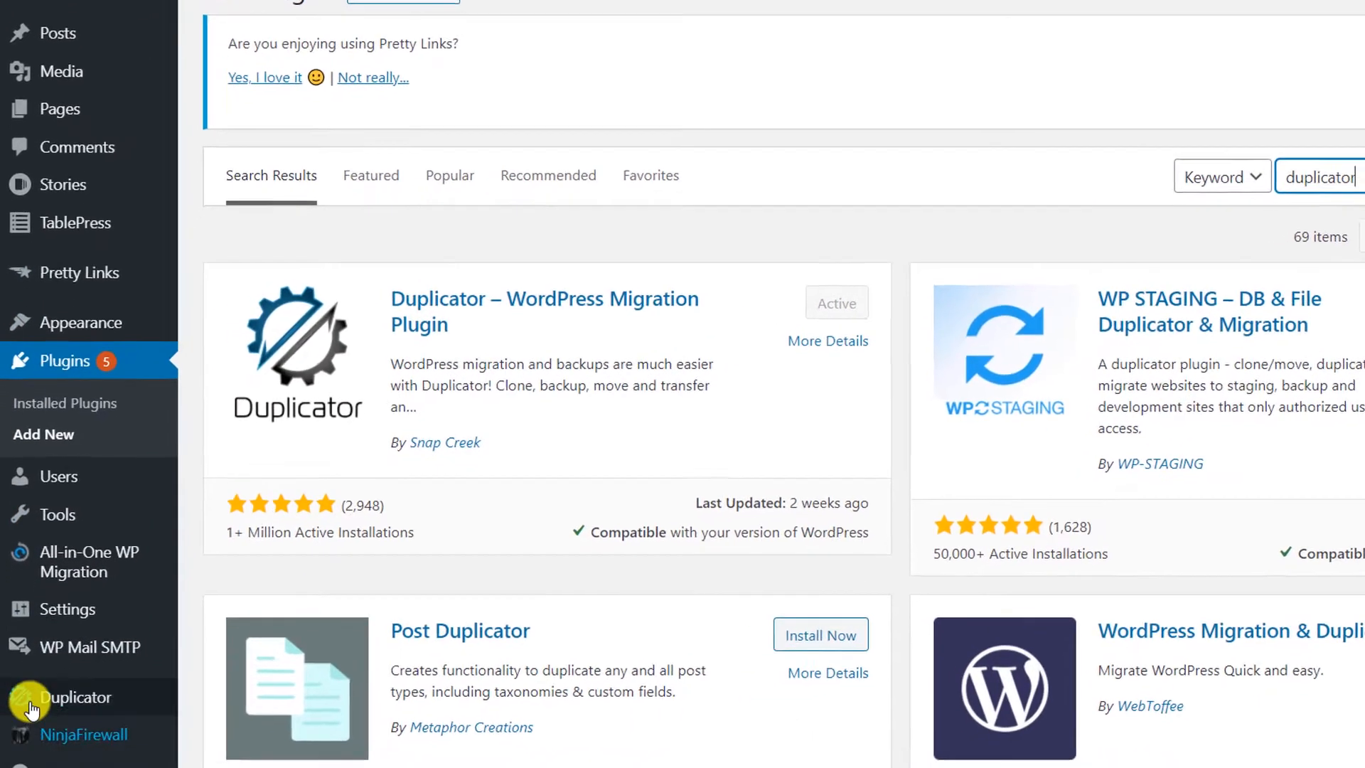
Open the Duplicator packages and start creating a new package.
{"action": "mouse_move", "coordinate": [29, 715]}
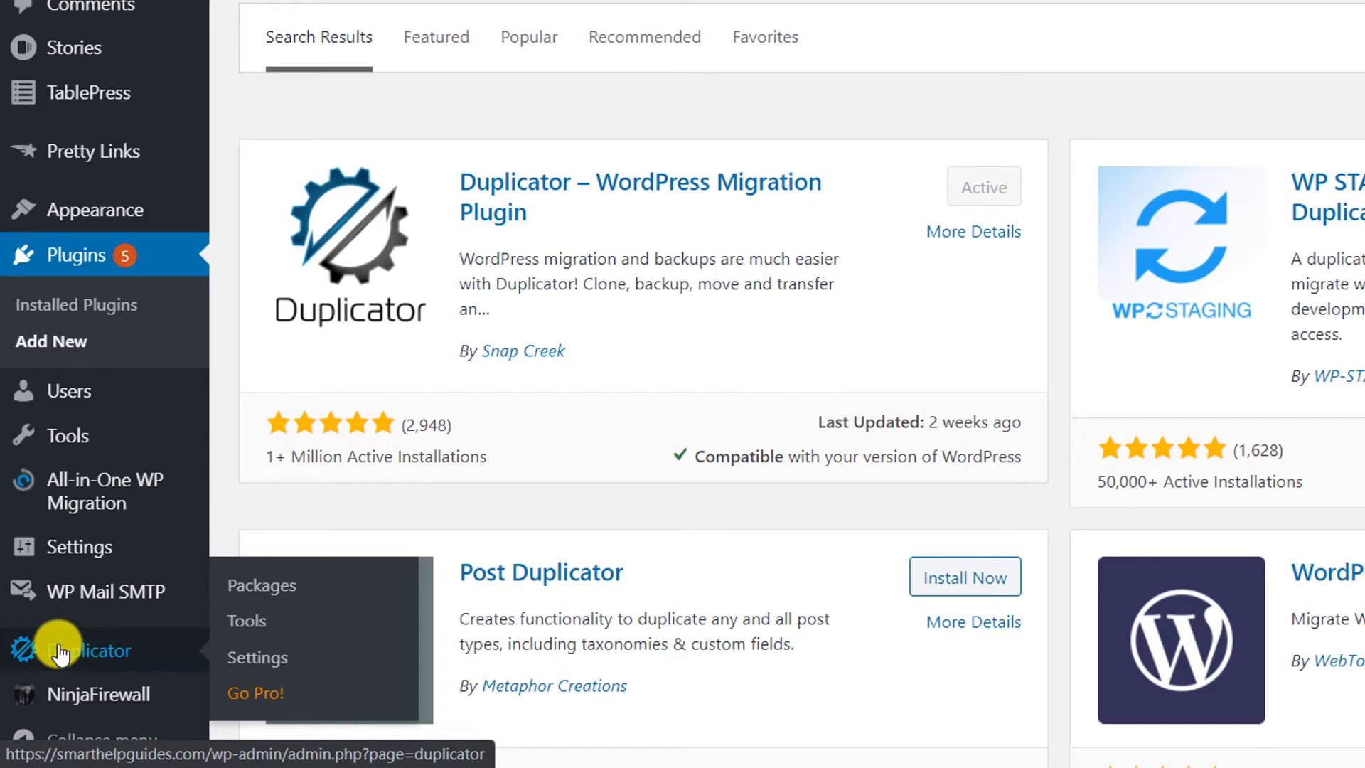
{"action": "left_click", "coordinate": [284, 578]}
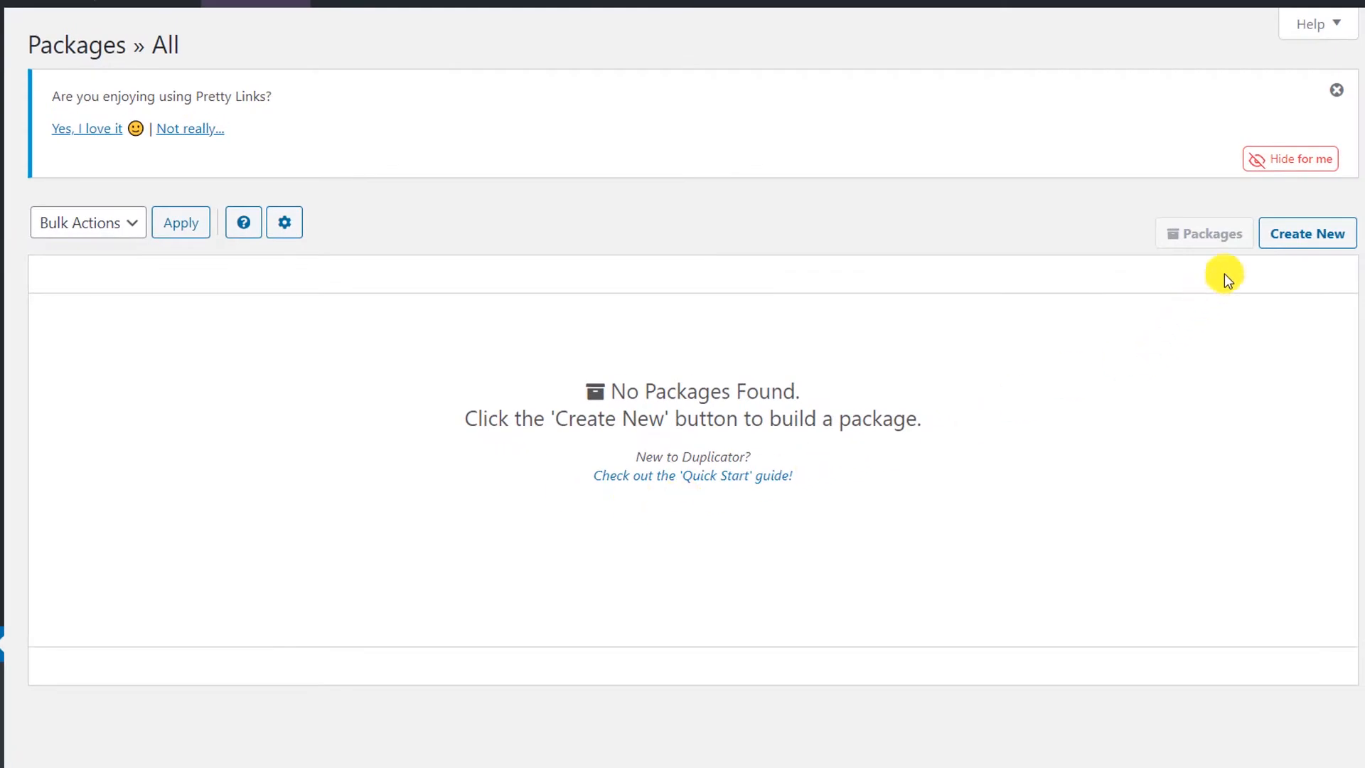
{"action": "left_click", "coordinate": [1305, 233]}
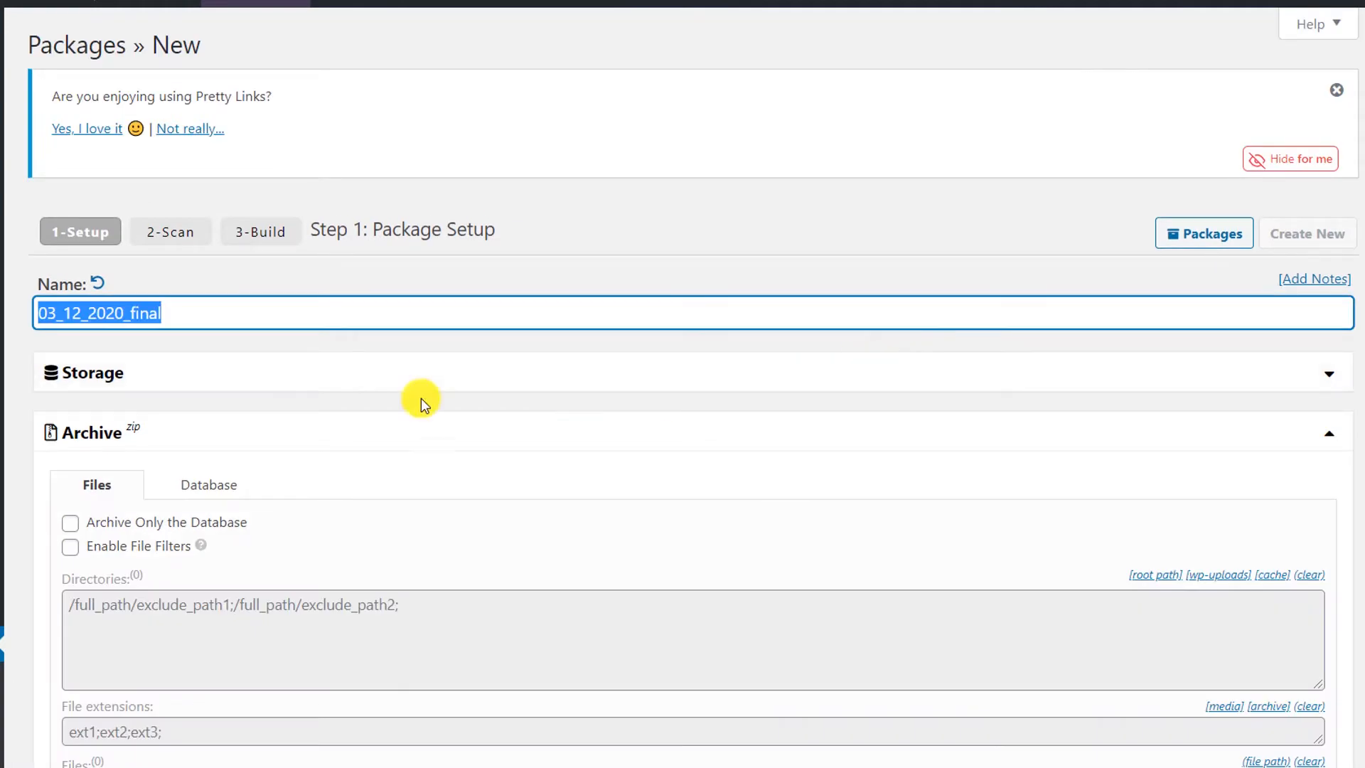
{"action": "left_click", "coordinate": [49, 316]}
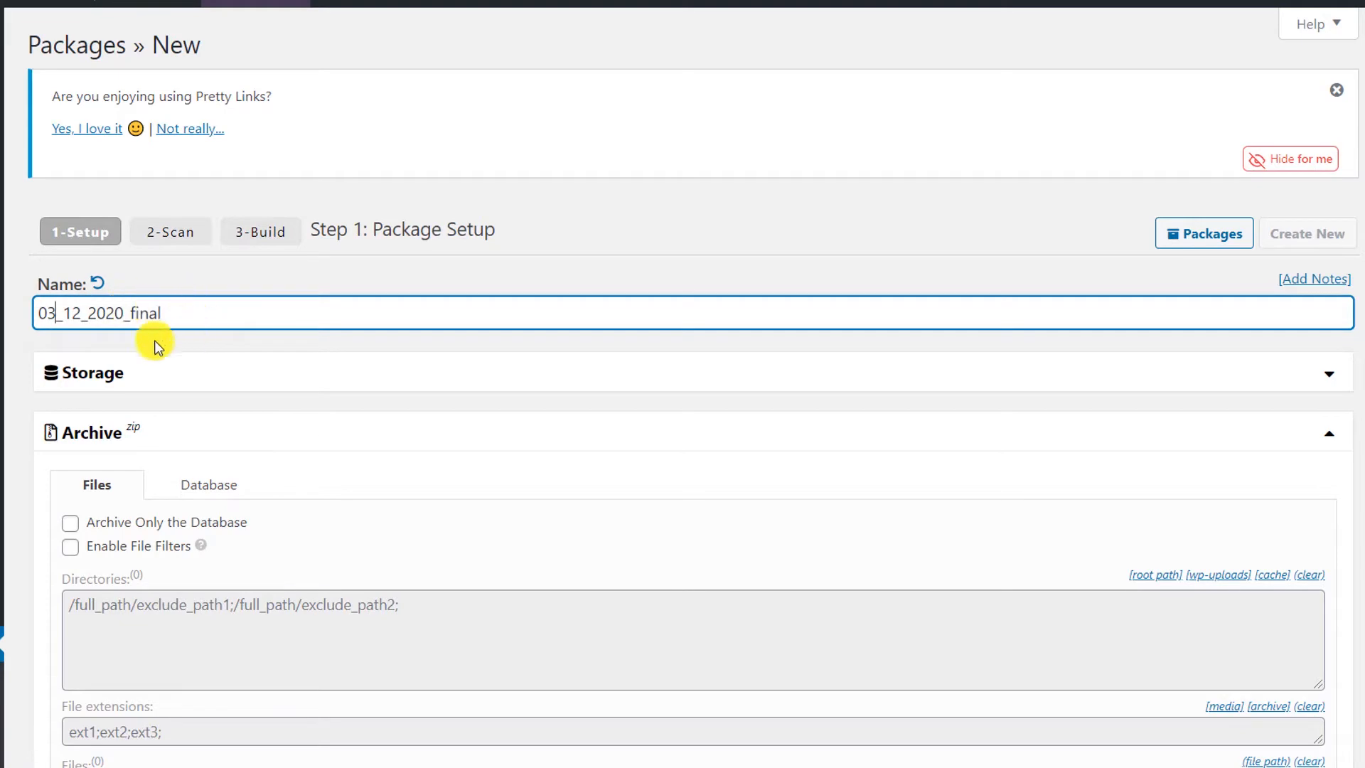
Enable password protection for the package installer, and reveal the password briefly to check it before hiding it again.
{"action": "scroll", "coordinate": [275, 412], "scroll_direction": "down", "scroll_amount": 3}
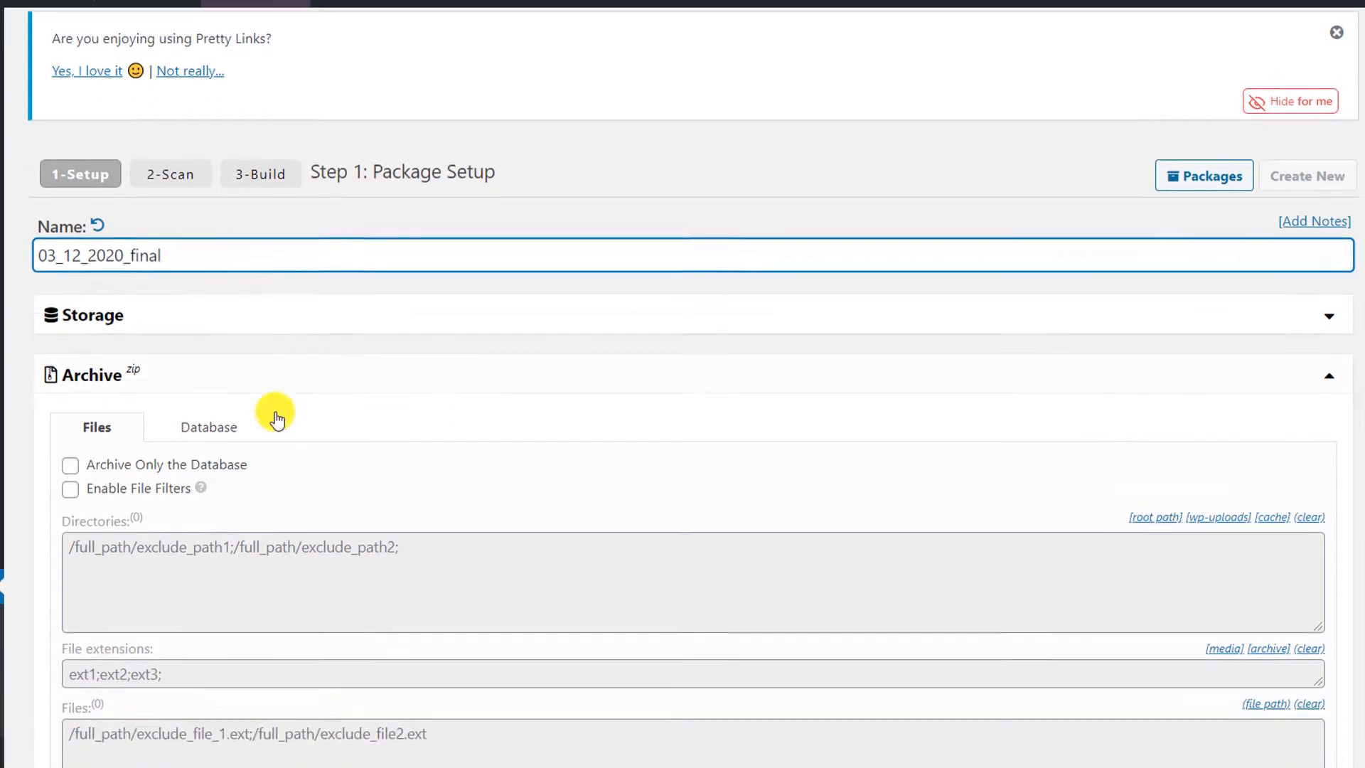
{"action": "scroll", "coordinate": [452, 382], "scroll_direction": "down", "scroll_amount": 9}
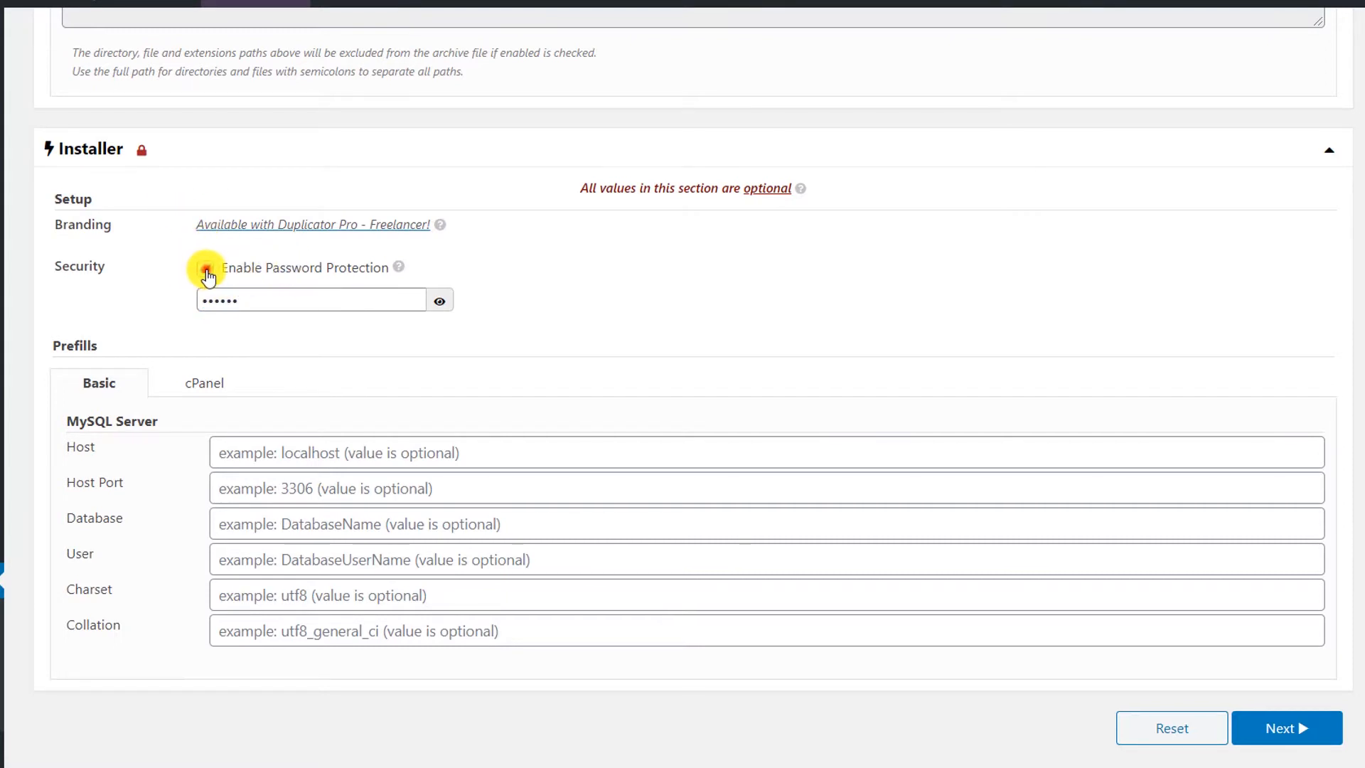
{"action": "left_click", "coordinate": [206, 271]}
{"action": "left_click", "coordinate": [206, 272]}
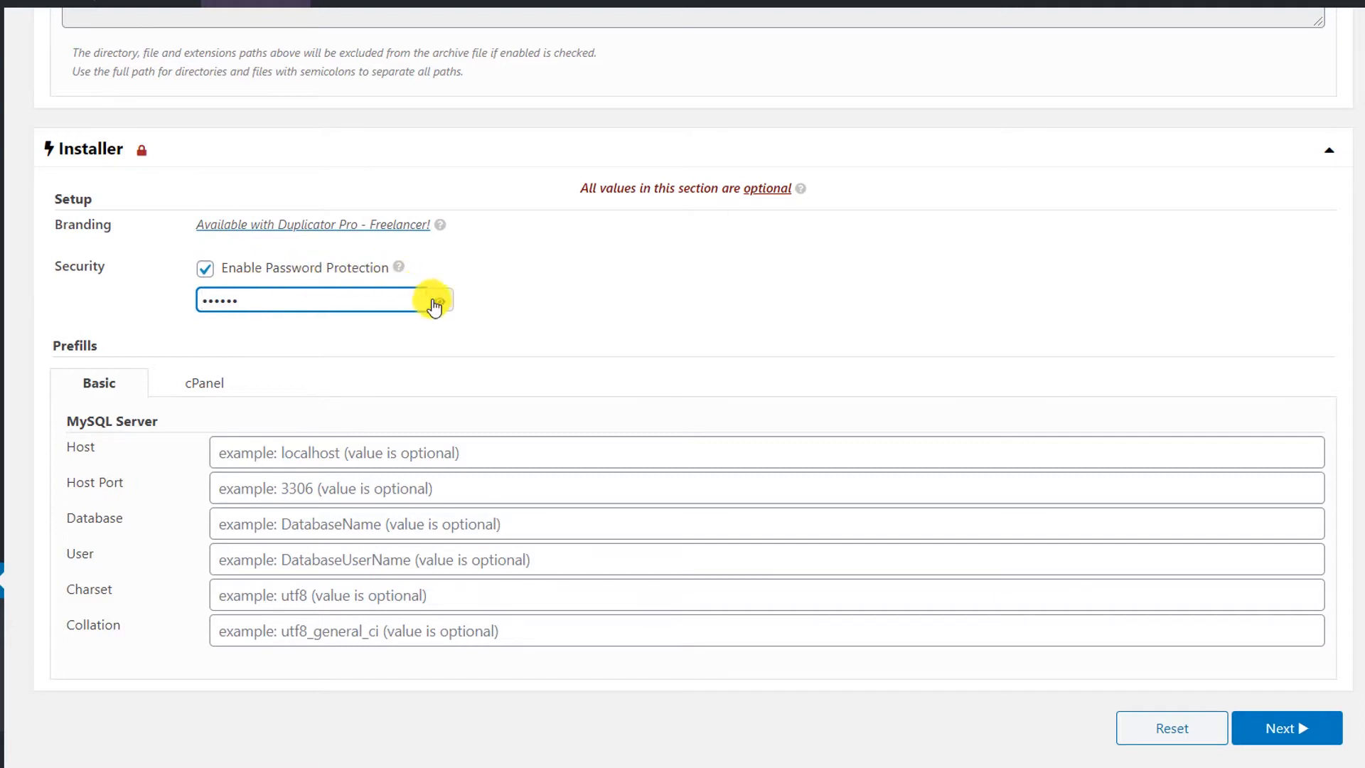
{"action": "left_click", "coordinate": [438, 299]}
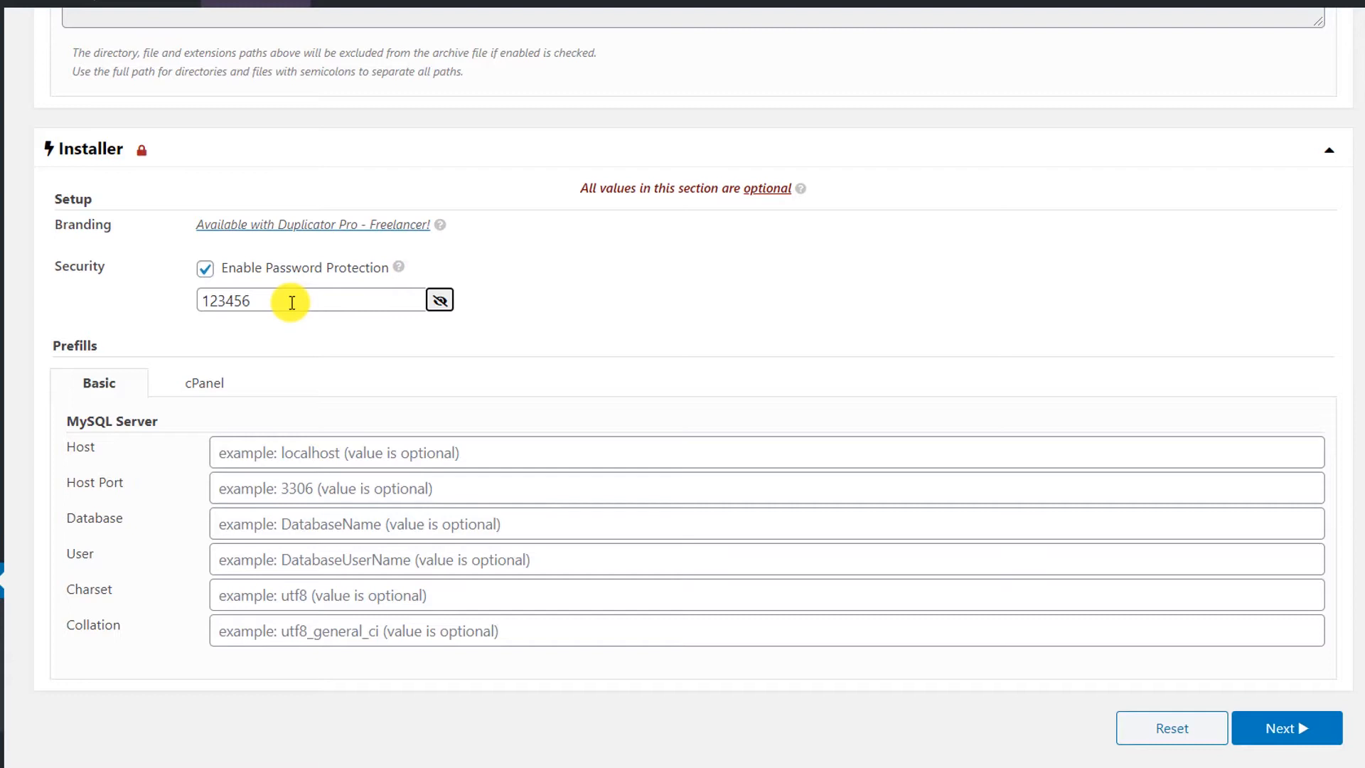
{"action": "left_click", "coordinate": [439, 300]}
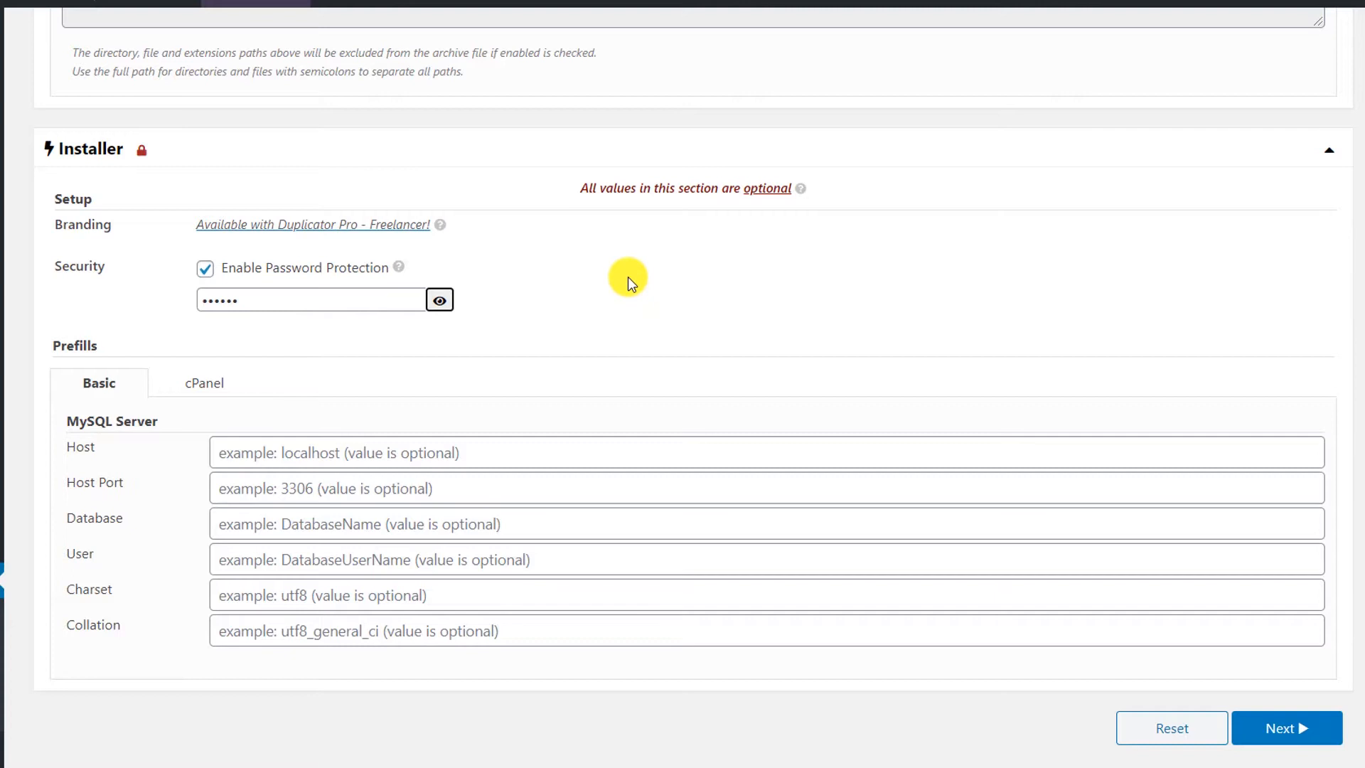
Proceed from the package setup and run the Duplicator system scan of the site.
{"action": "left_click", "coordinate": [1277, 722]}
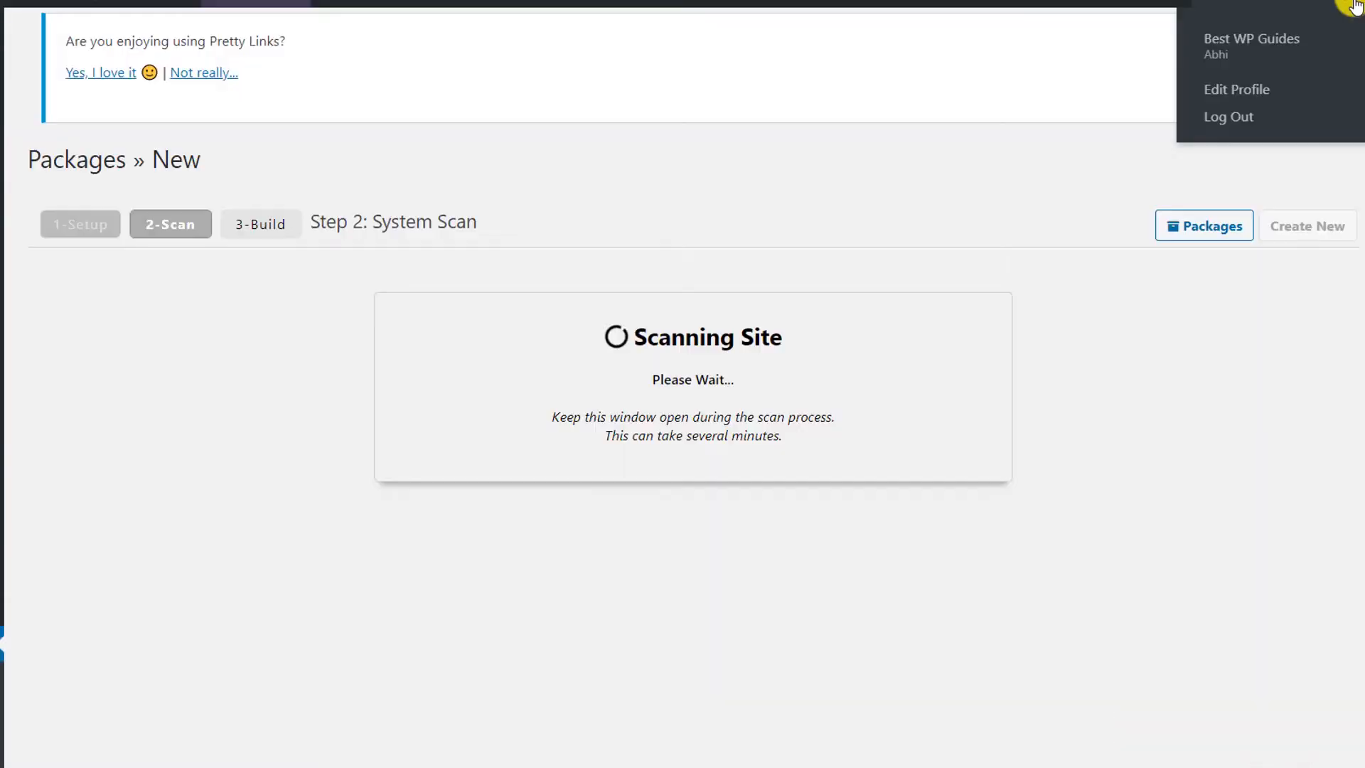
{"action": "left_click", "coordinate": [1352, 5]}
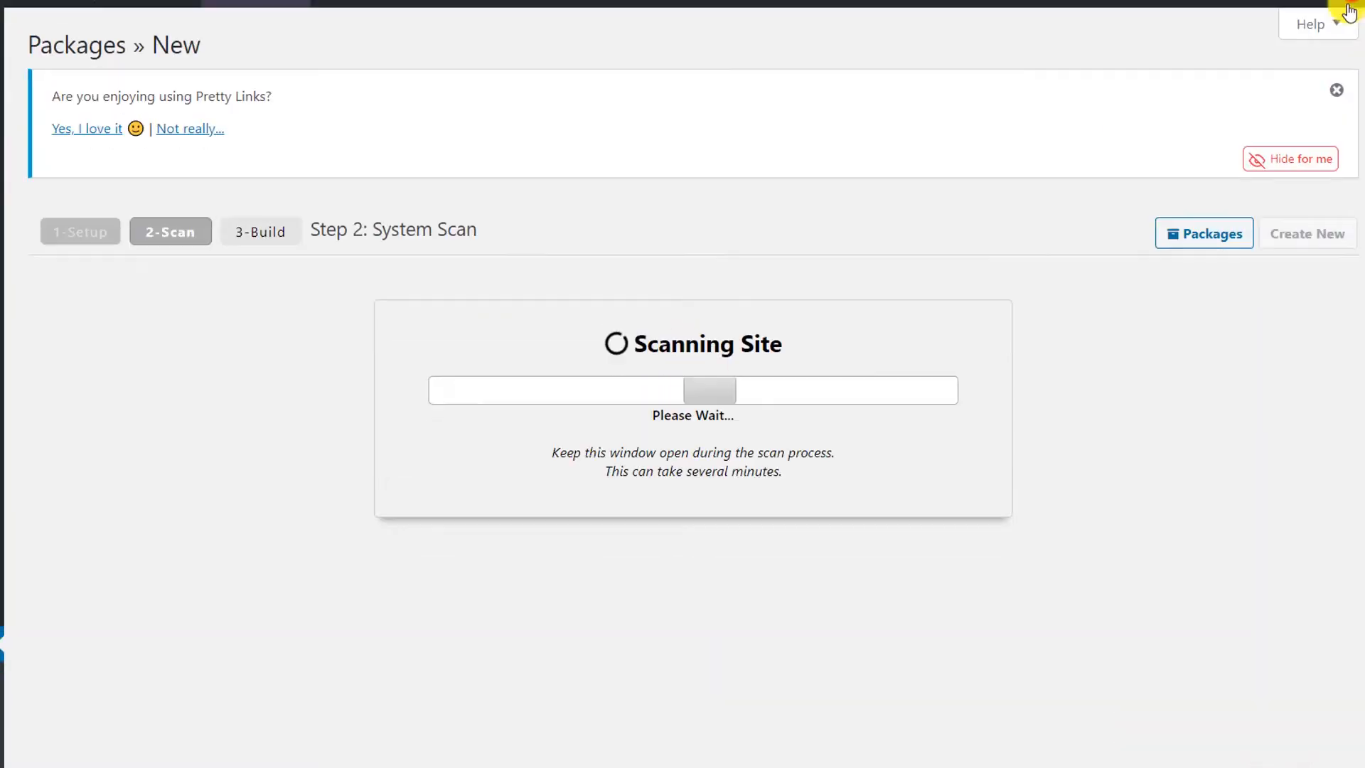
{"action": "left_click", "coordinate": [1084, 479]}
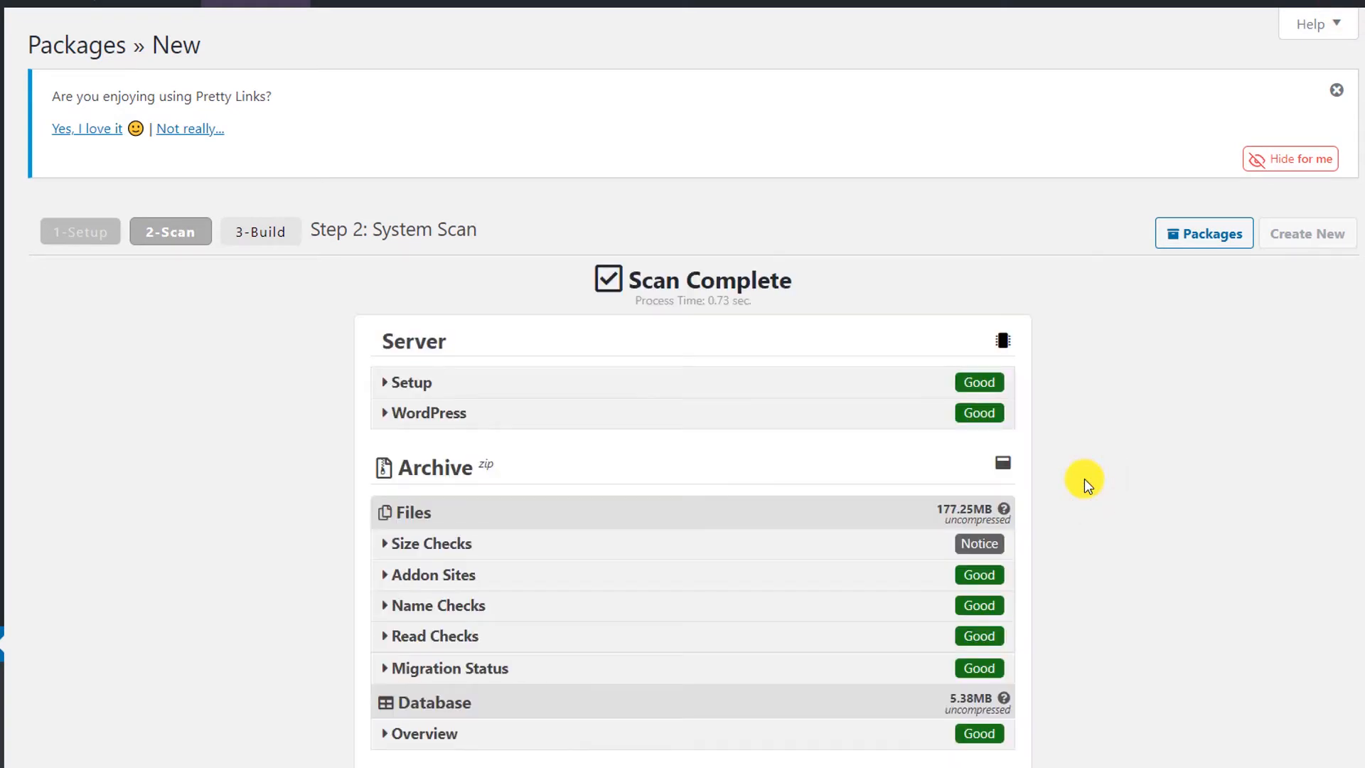
Build the package despite the scan notice and download its installer and archive using One-Click Download.
{"action": "scroll", "coordinate": [1085, 479], "scroll_direction": "down", "scroll_amount": 3}
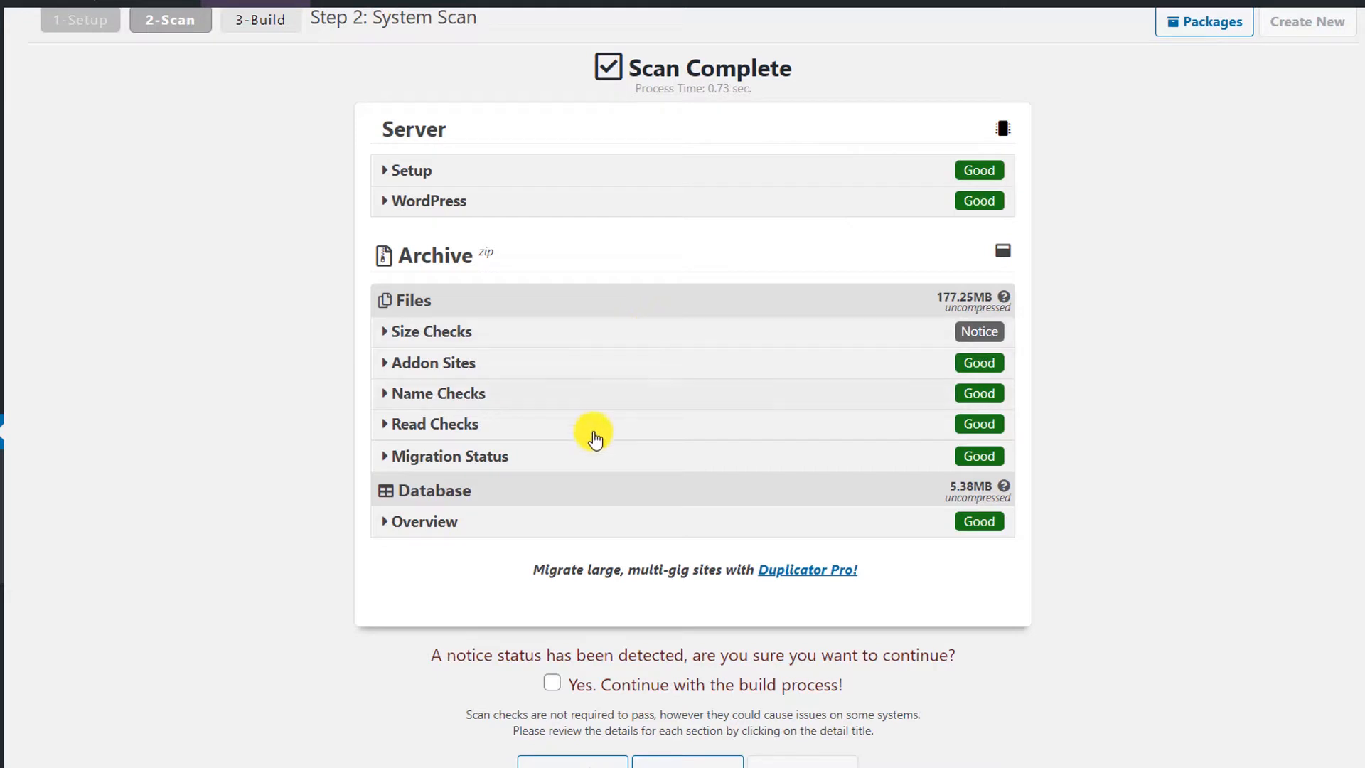
{"action": "left_click", "coordinate": [552, 682]}
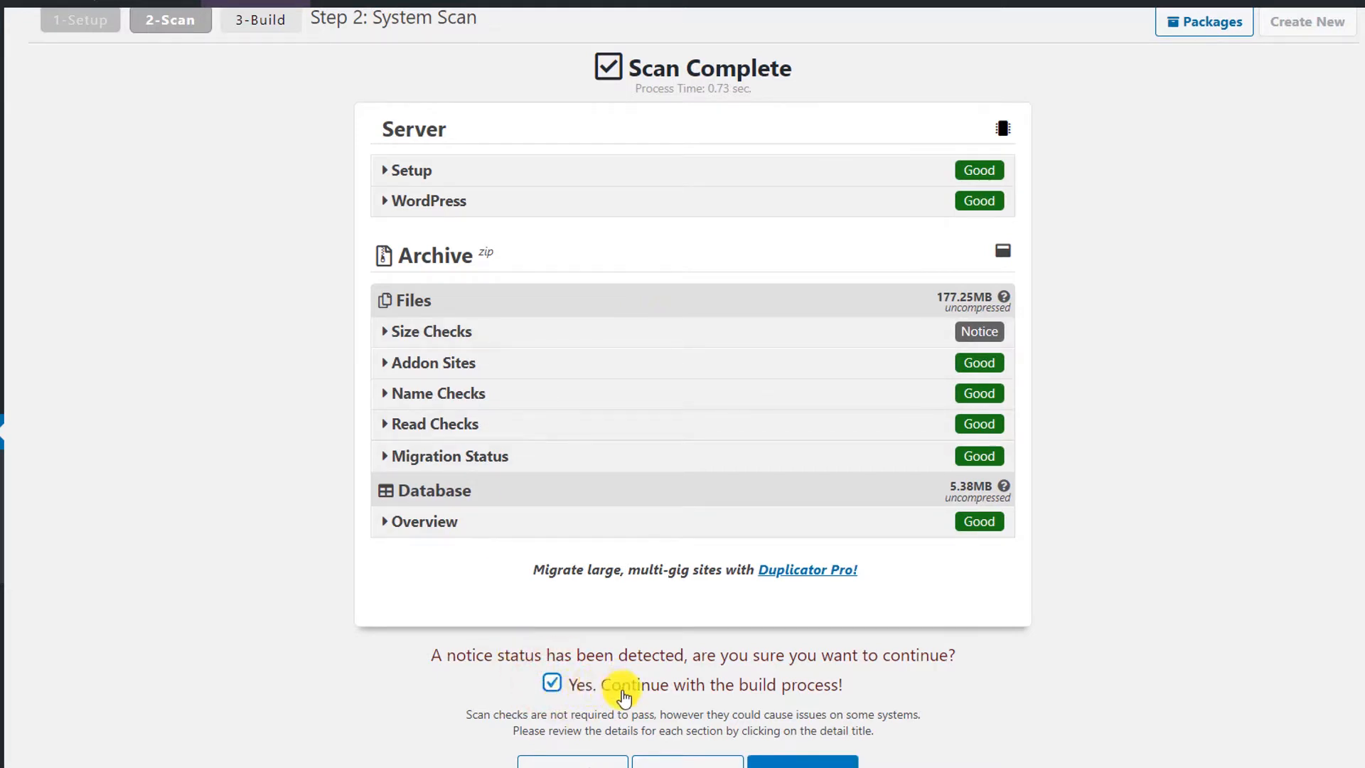
{"action": "scroll", "coordinate": [711, 686], "scroll_direction": "down", "scroll_amount": 1}
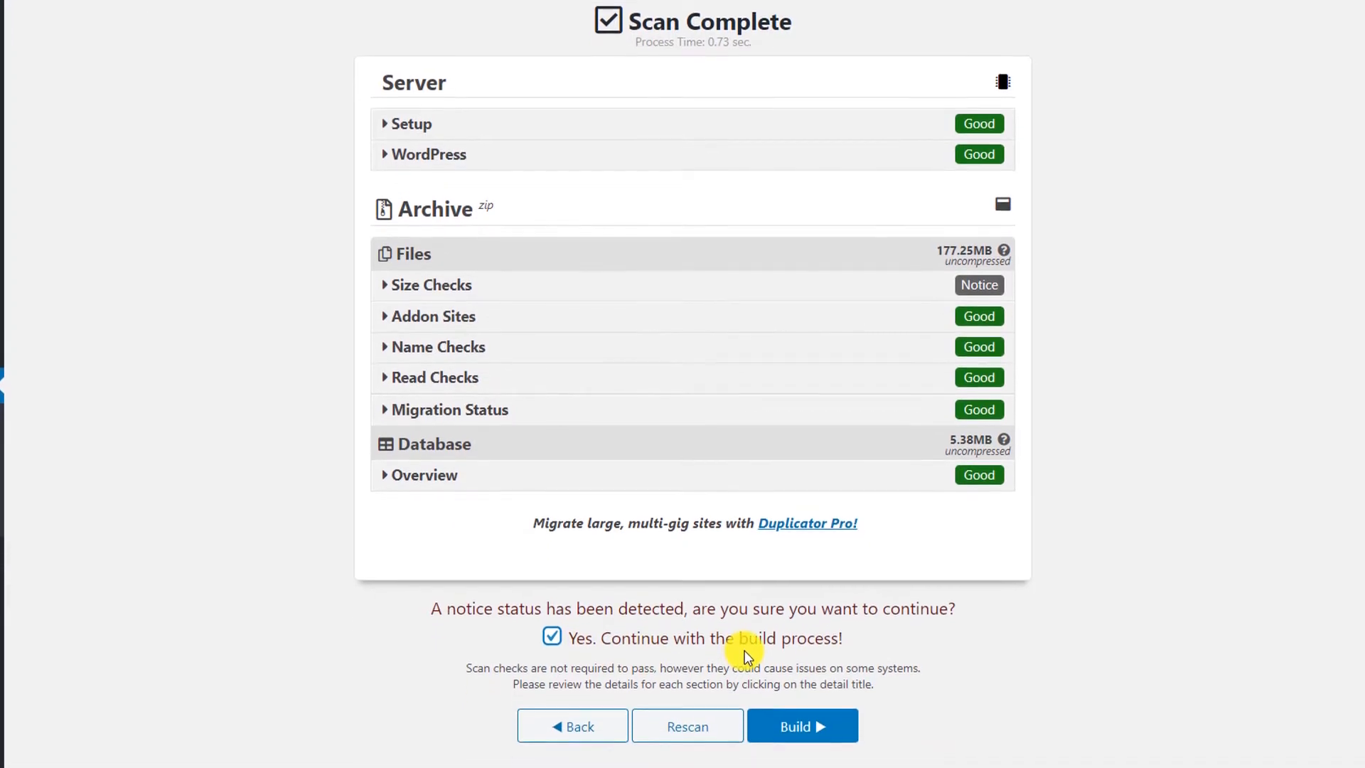
{"action": "left_click", "coordinate": [824, 730]}
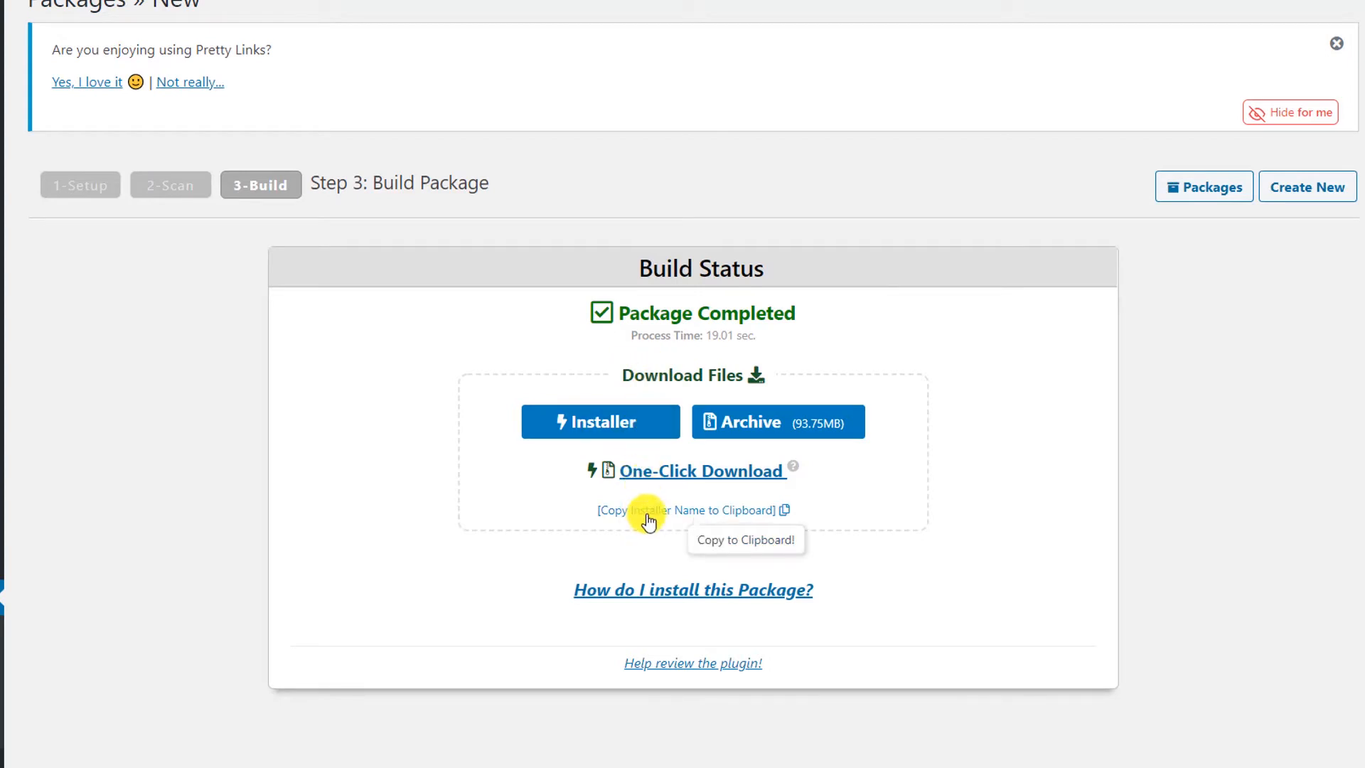
{"action": "left_click", "coordinate": [694, 473]}
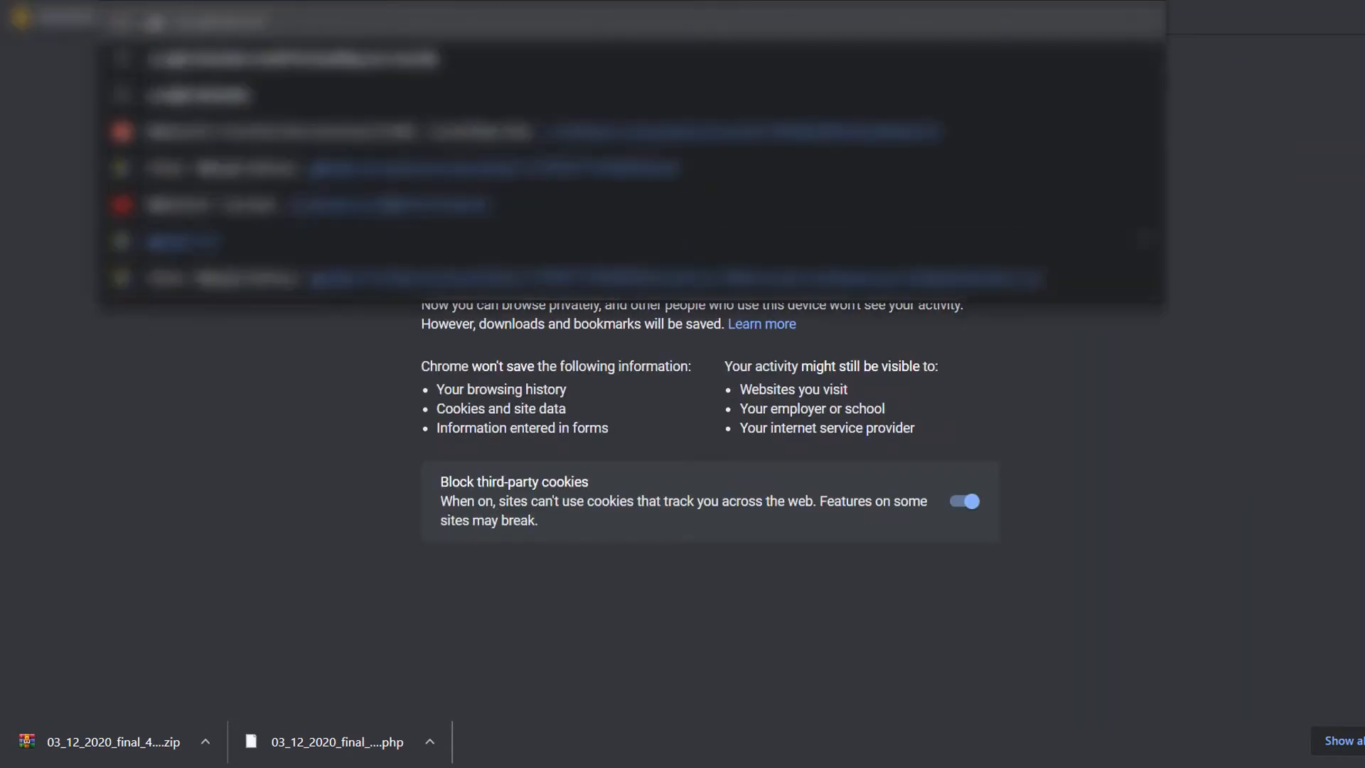
Open Google and search for "namecheap hosting dns servers".
{"action": "type", "text": ".com"}
{"action": "key", "text": "Return"}
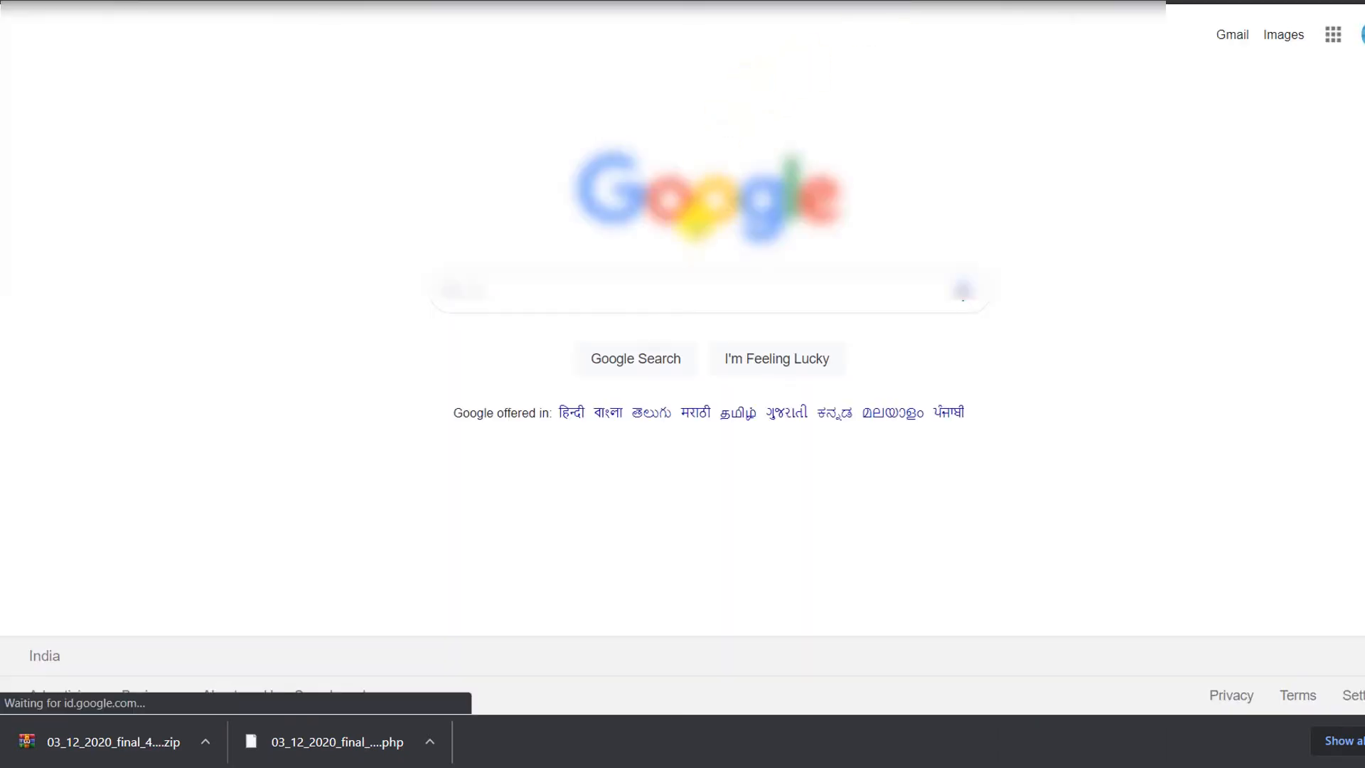
{"action": "type", "text": "nameche"}
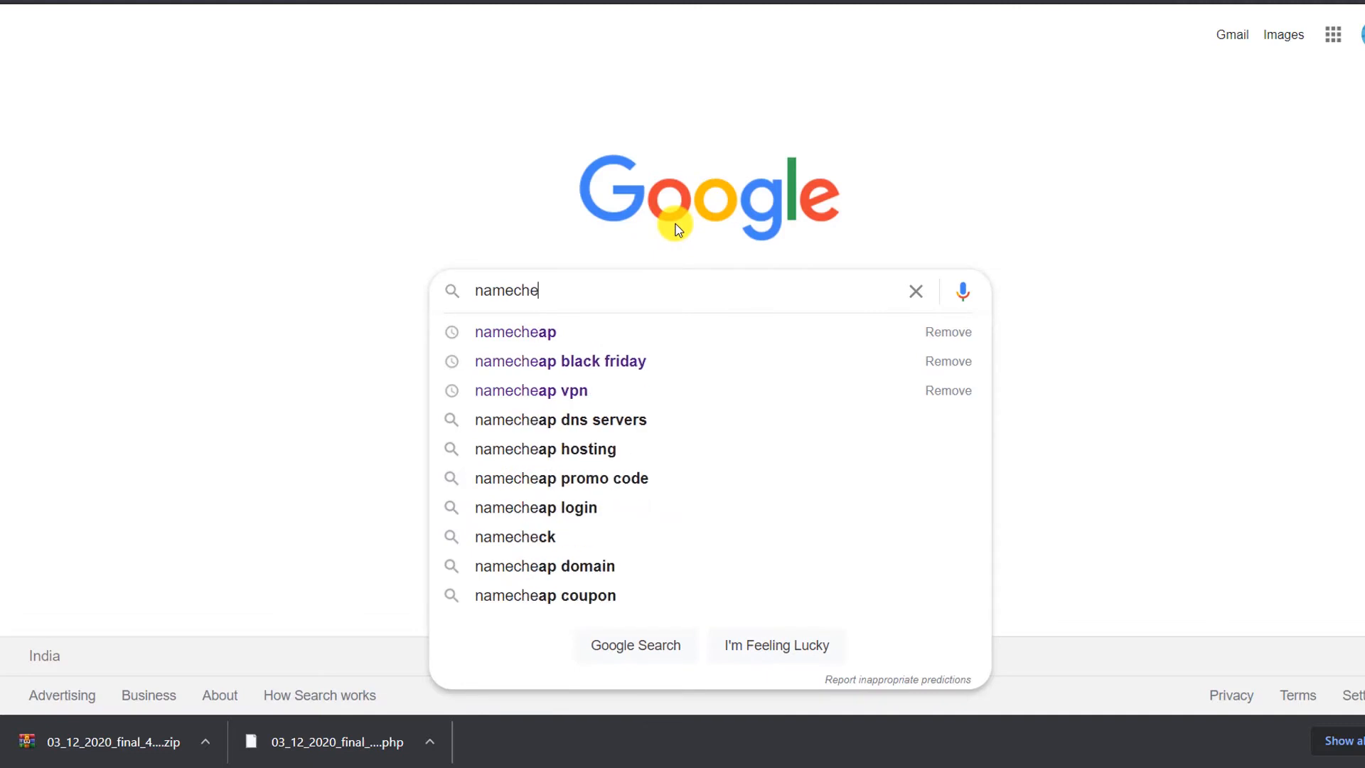
{"action": "type", "text": "ap hosting "}
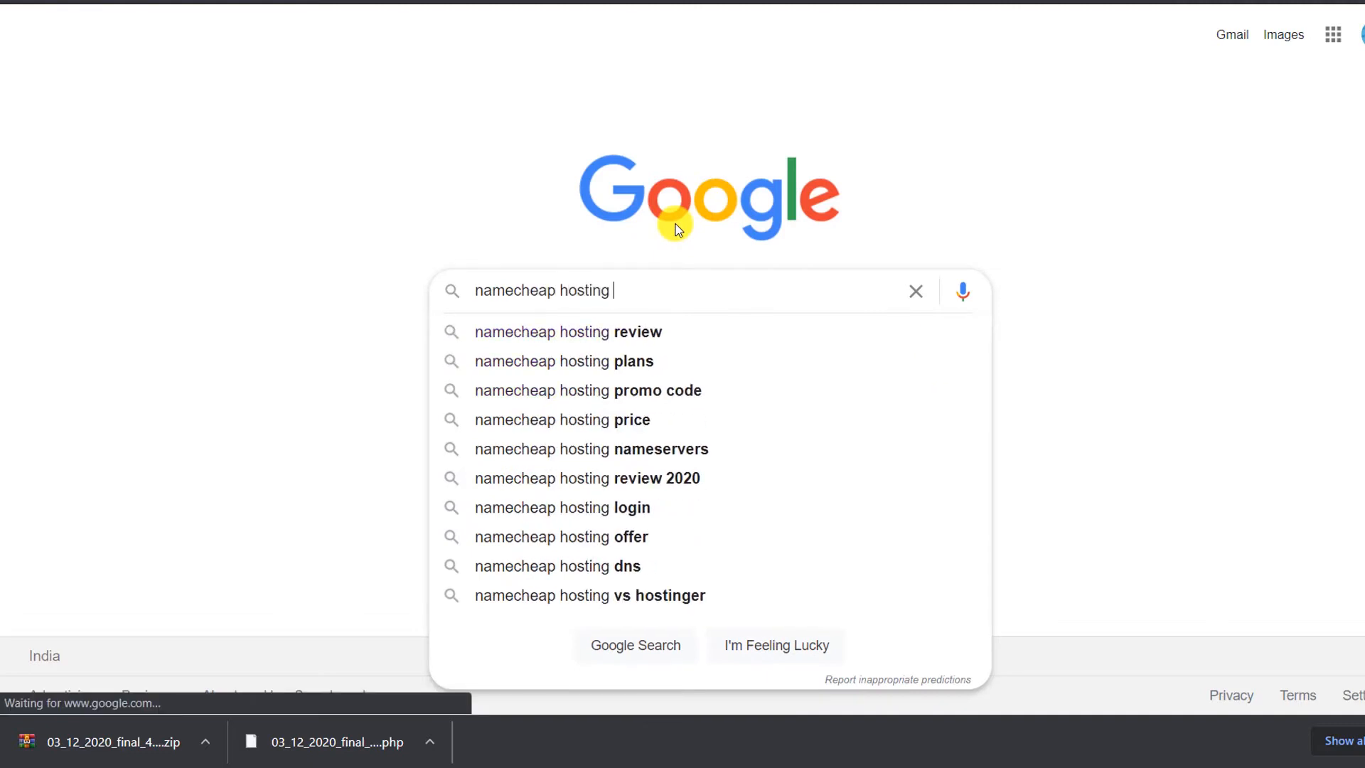
{"action": "type", "text": "dns ser"}
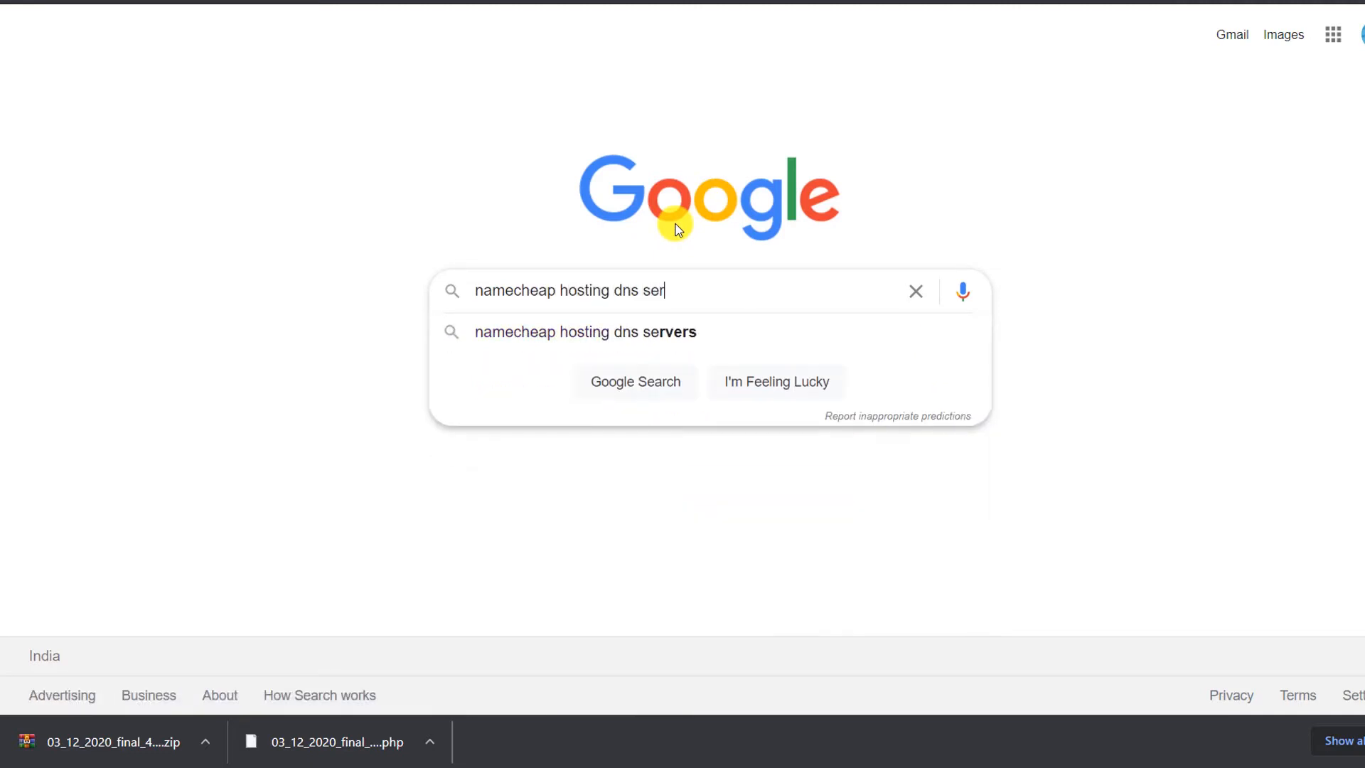
{"action": "type", "text": "vers"}
{"action": "key", "text": "Return"}
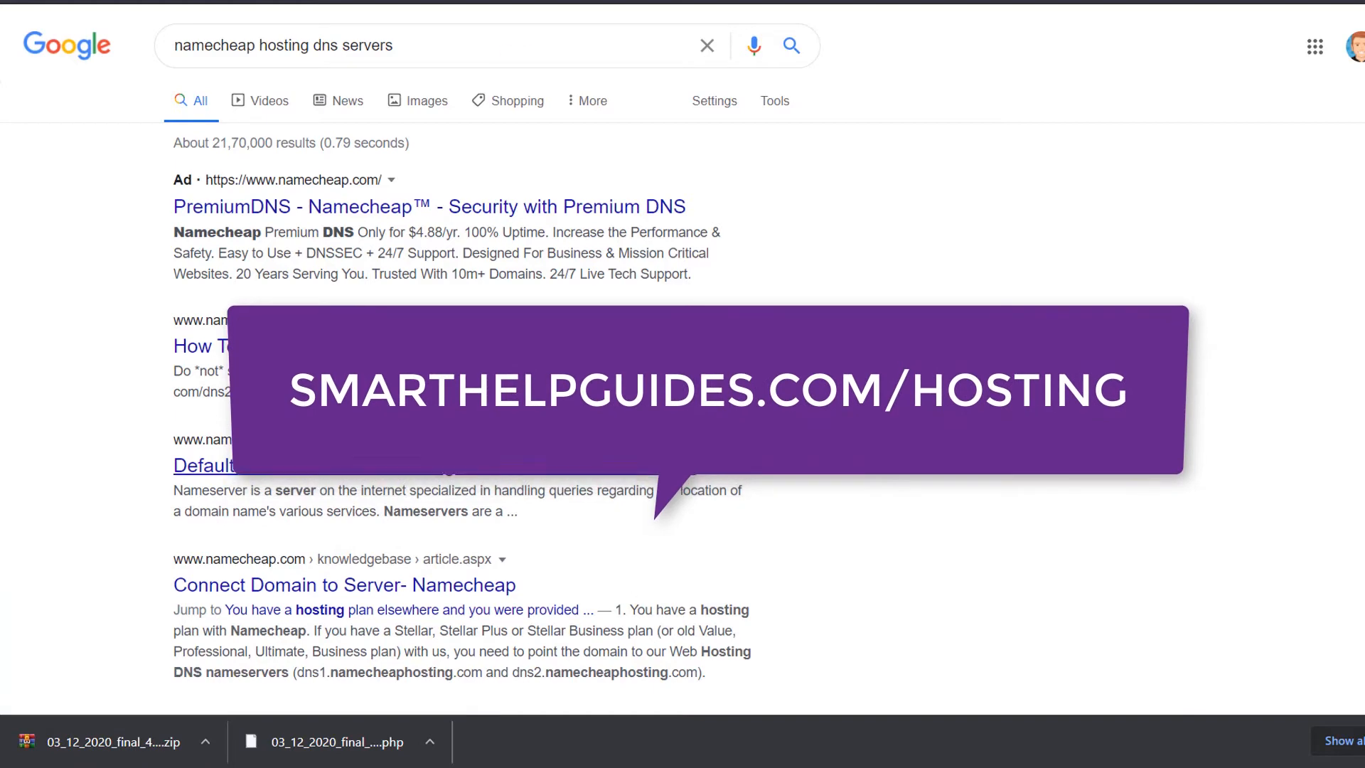
Find the Namecheap Web Hosting DNS entries in the Namecheap nameserver article and copy dns1.namecheaphosting.com.
{"action": "key", "text": "ctrl+Tab"}
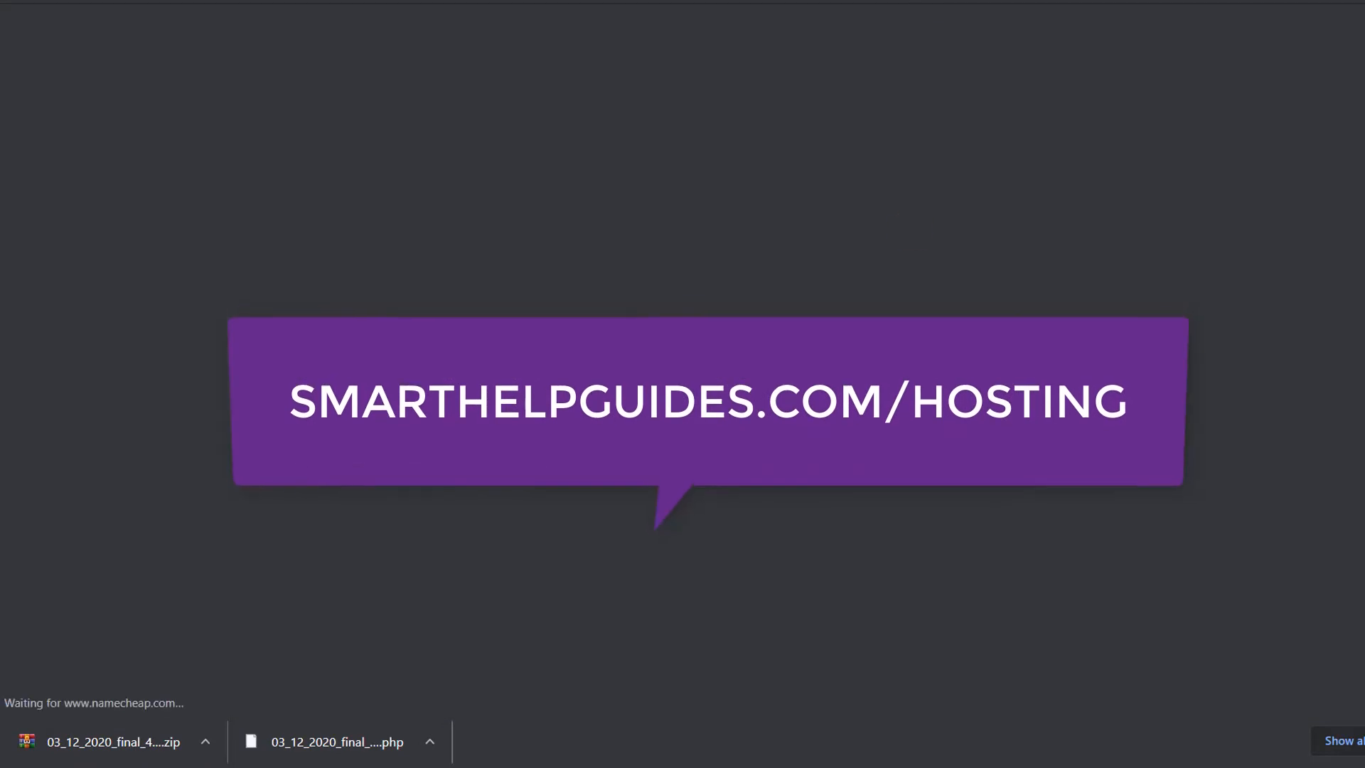
{"action": "scroll", "coordinate": [786, 292], "scroll_direction": "down", "scroll_amount": 6}
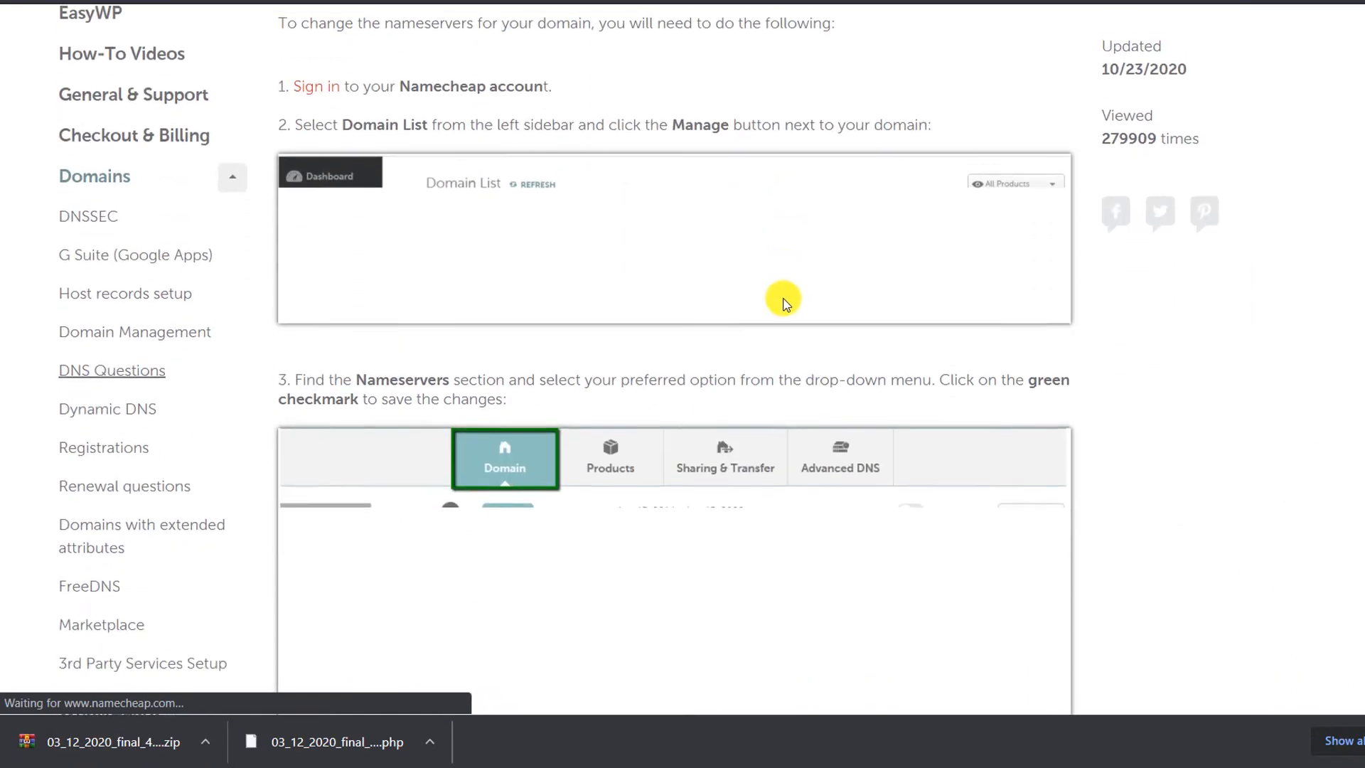
{"action": "scroll", "coordinate": [786, 304], "scroll_direction": "down", "scroll_amount": 10}
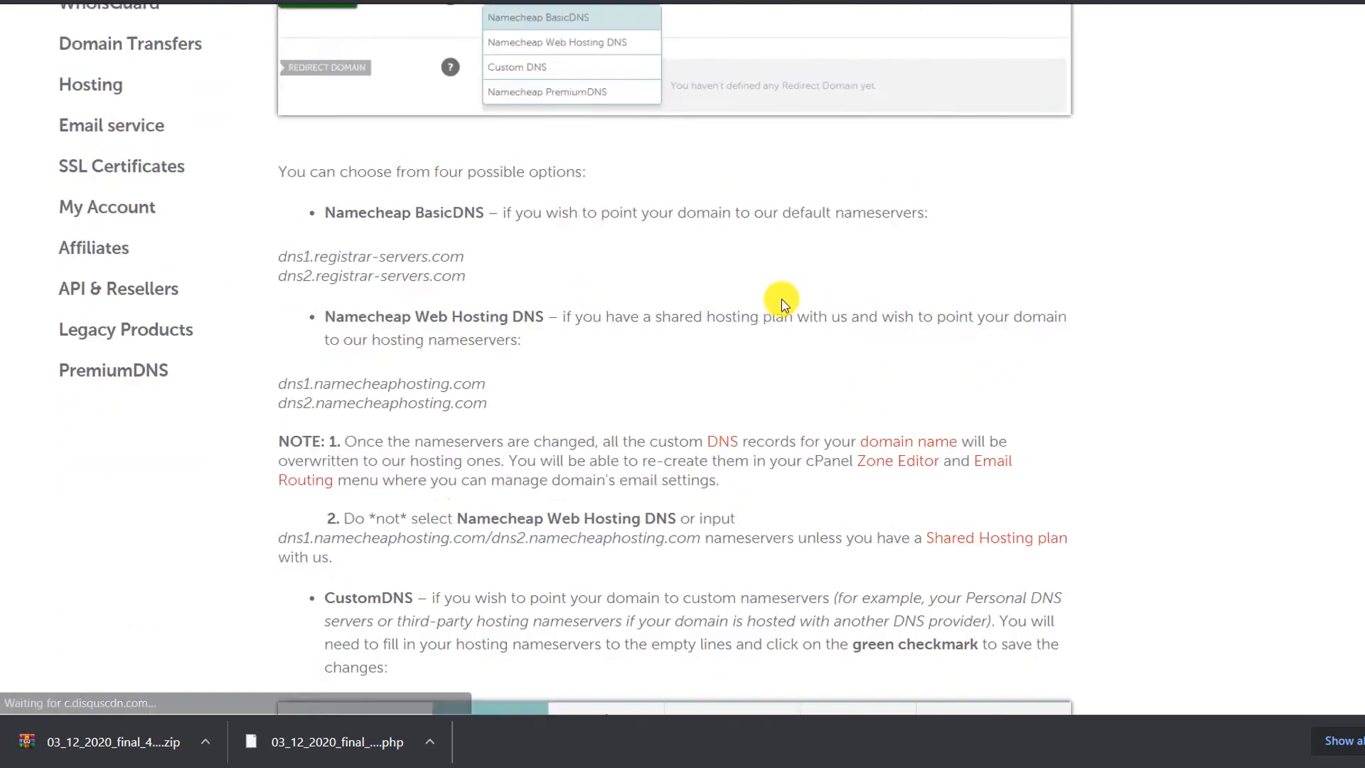
{"action": "scroll", "coordinate": [782, 303], "scroll_direction": "up", "scroll_amount": 4}
{"action": "scroll", "coordinate": [777, 356], "scroll_direction": "down", "scroll_amount": 8}
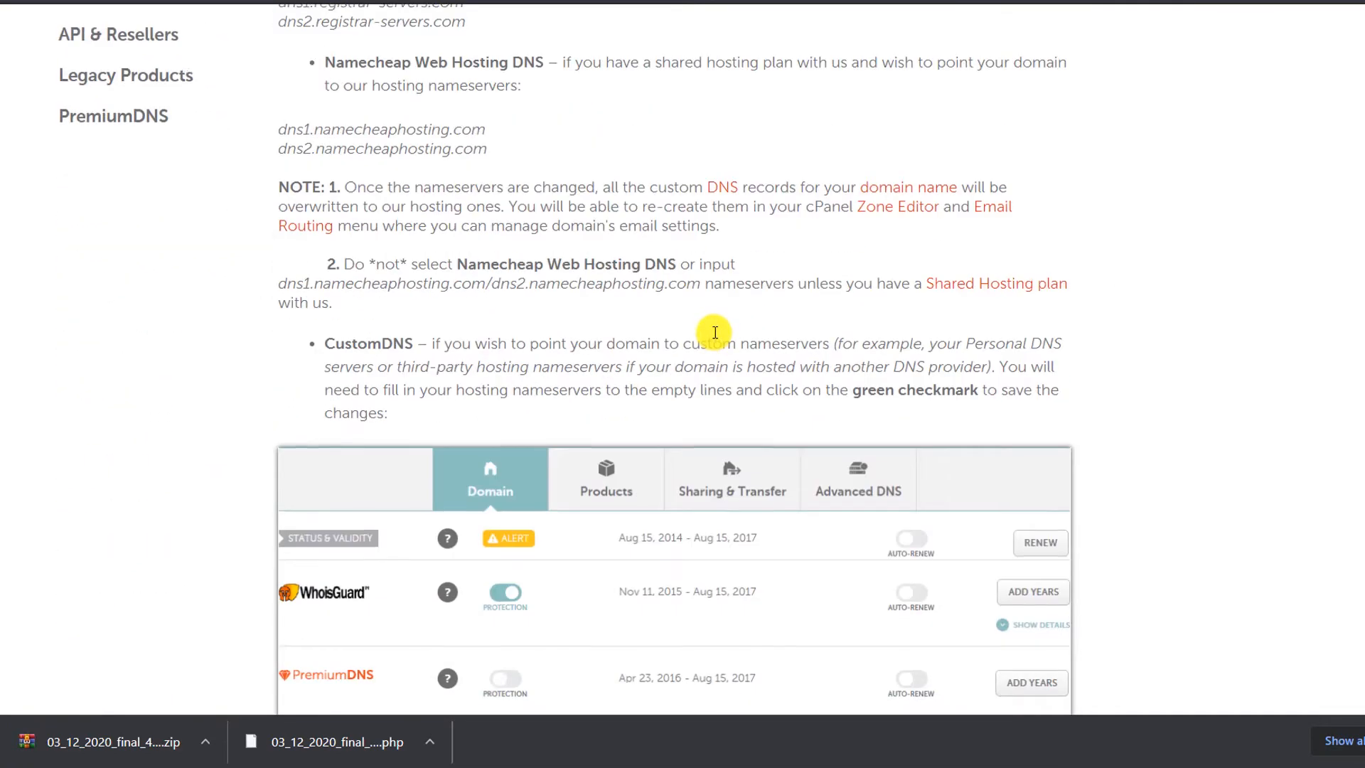
{"action": "scroll", "coordinate": [715, 332], "scroll_direction": "up", "scroll_amount": 1}
{"action": "mouse_move", "coordinate": [276, 223]}
{"action": "left_mouse_down"}
{"action": "mouse_move", "coordinate": [481, 222]}
{"action": "mouse_move", "coordinate": [497, 244]}
{"action": "mouse_move", "coordinate": [283, 224]}
{"action": "left_mouse_up"}
{"action": "left_click", "coordinate": [505, 231]}
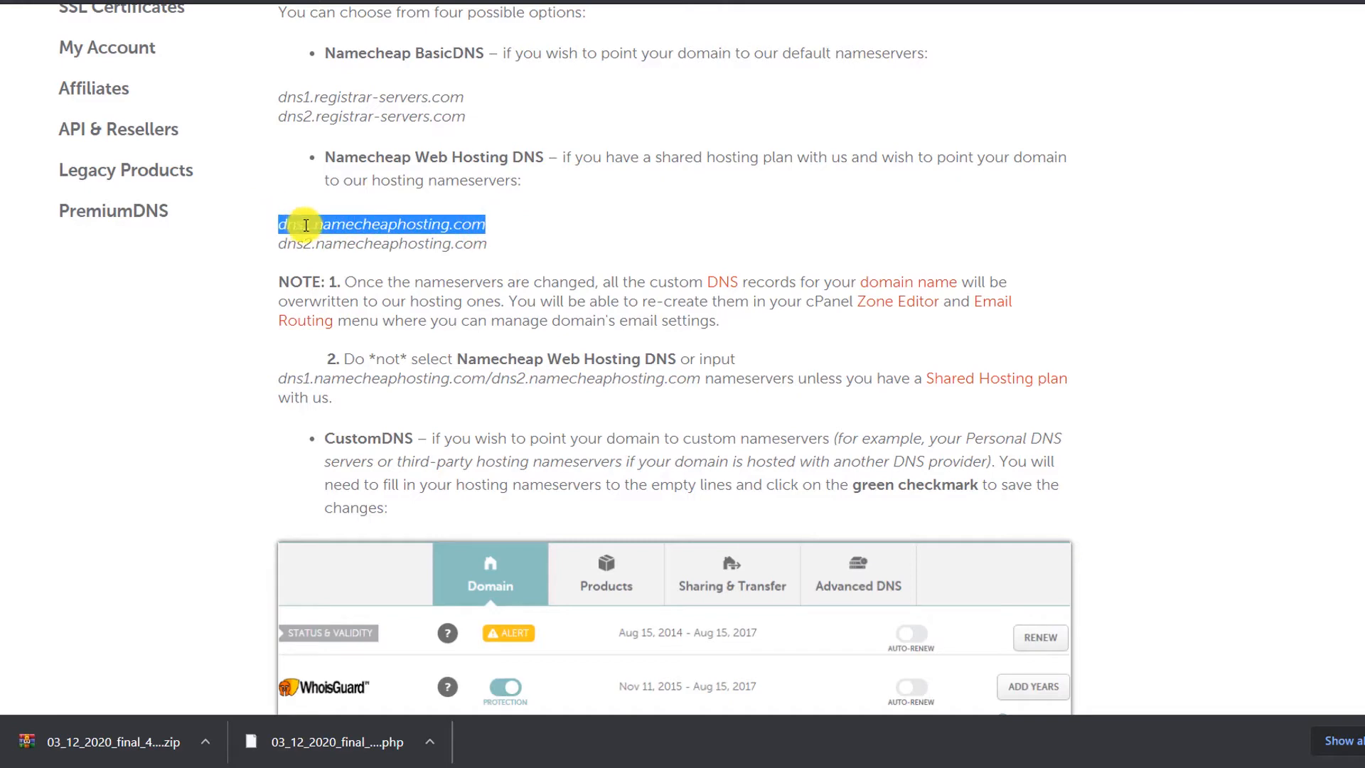
{"action": "right_click", "coordinate": [306, 226]}
{"action": "left_click", "coordinate": [317, 236]}
Switch to Google Domains, open the DNS settings of smarthelpguides.com and choose to use custom nameservers.
{"action": "left_click", "coordinate": [408, 3]}
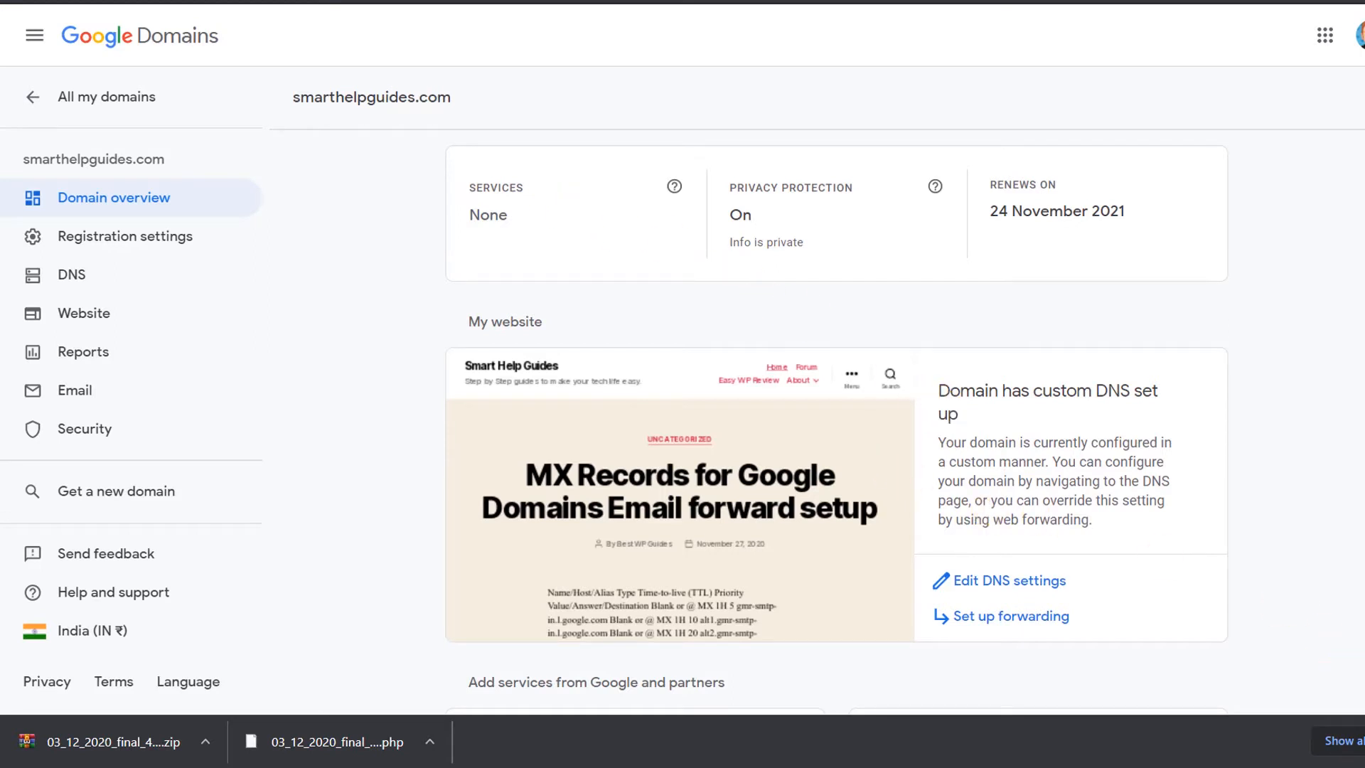
{"action": "left_click", "coordinate": [1364, 741]}
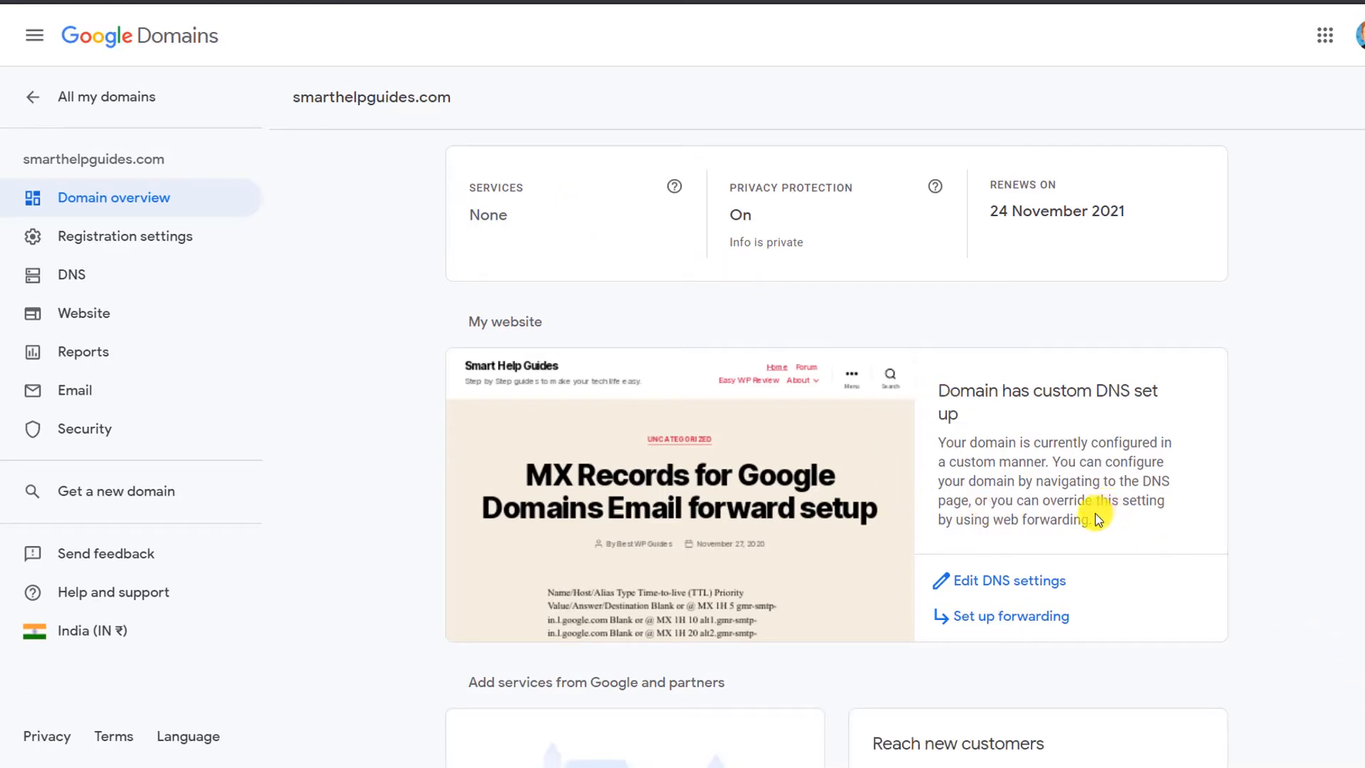
{"action": "left_click", "coordinate": [1018, 581]}
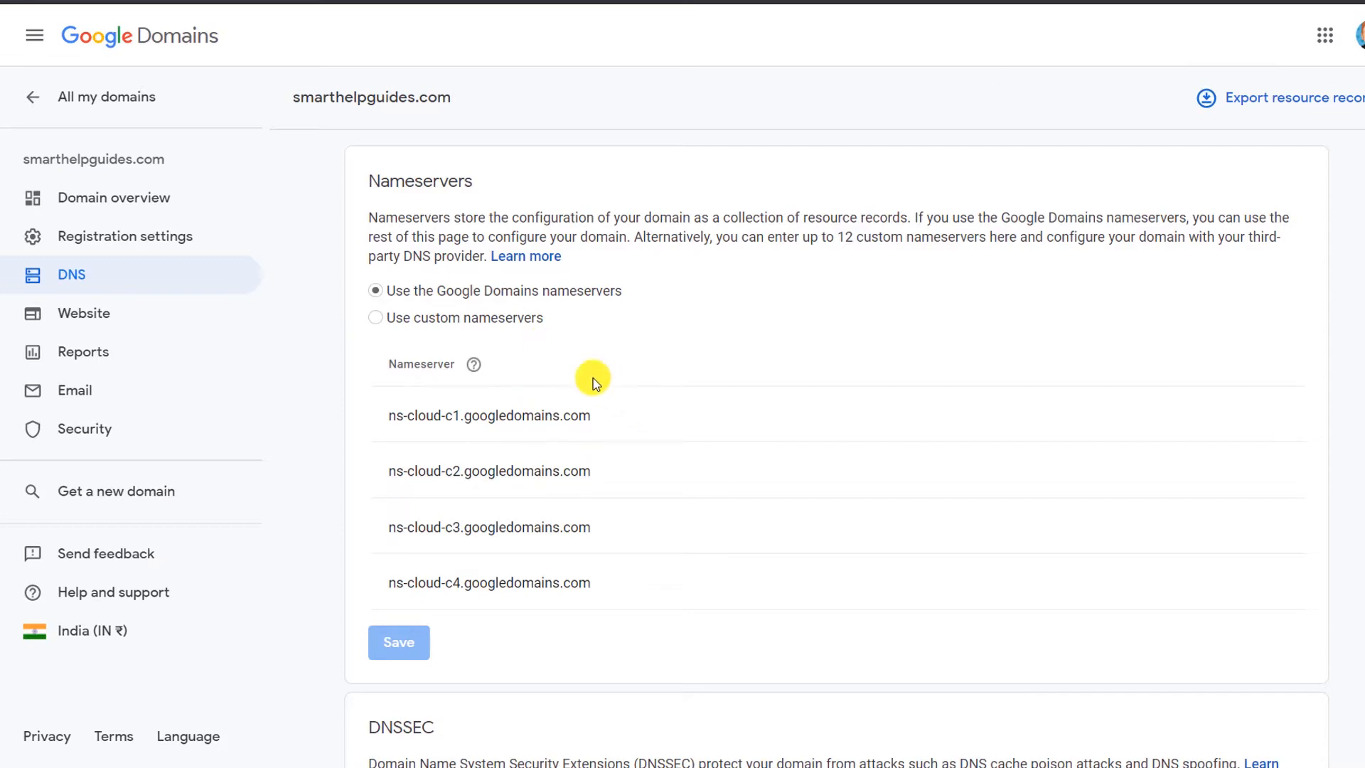
{"action": "left_click", "coordinate": [435, 321]}
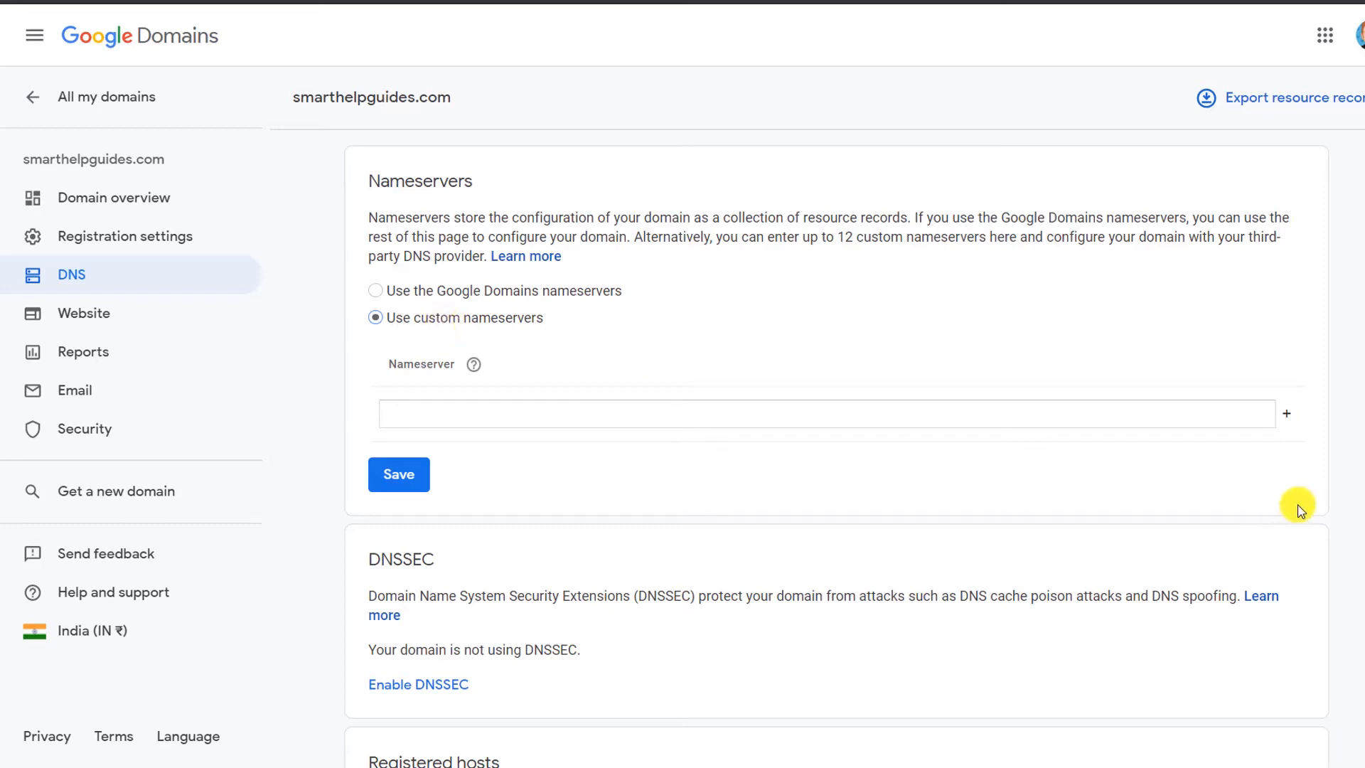
Add a second nameserver row and enter dns1.namecheaphosting.com and dns2.namecheaphosting.com as the custom nameservers.
{"action": "left_click", "coordinate": [1292, 412]}
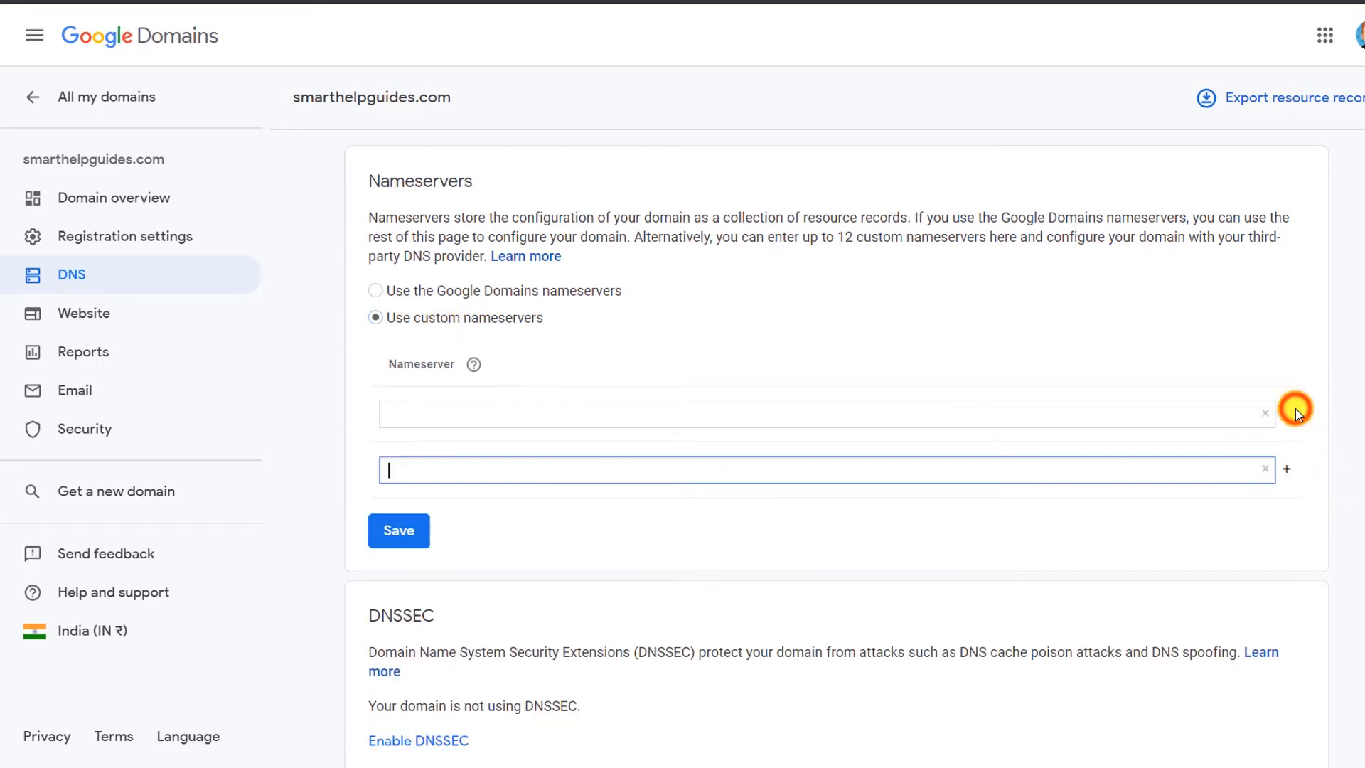
{"action": "left_click", "coordinate": [1000, 410]}
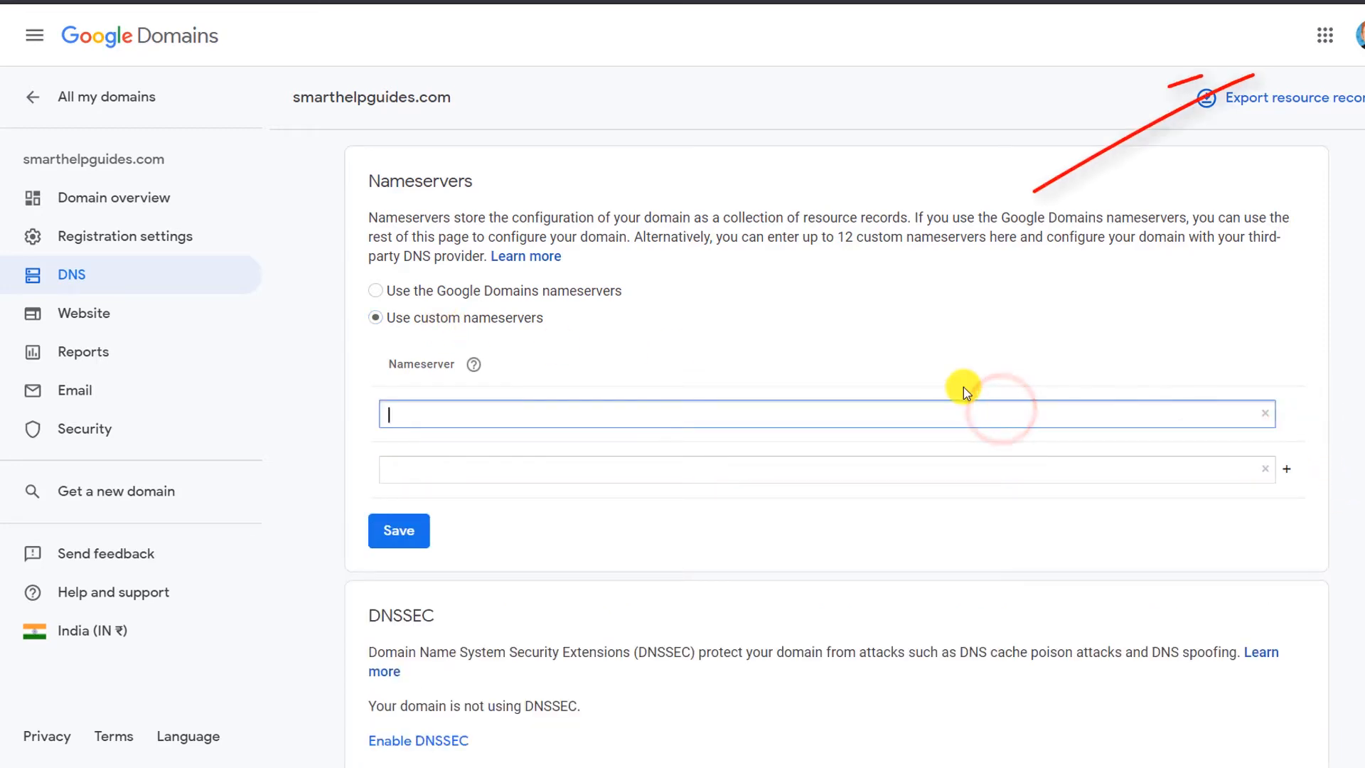
{"action": "key", "text": "ctrl+v"}
{"action": "left_click", "coordinate": [809, 463]}
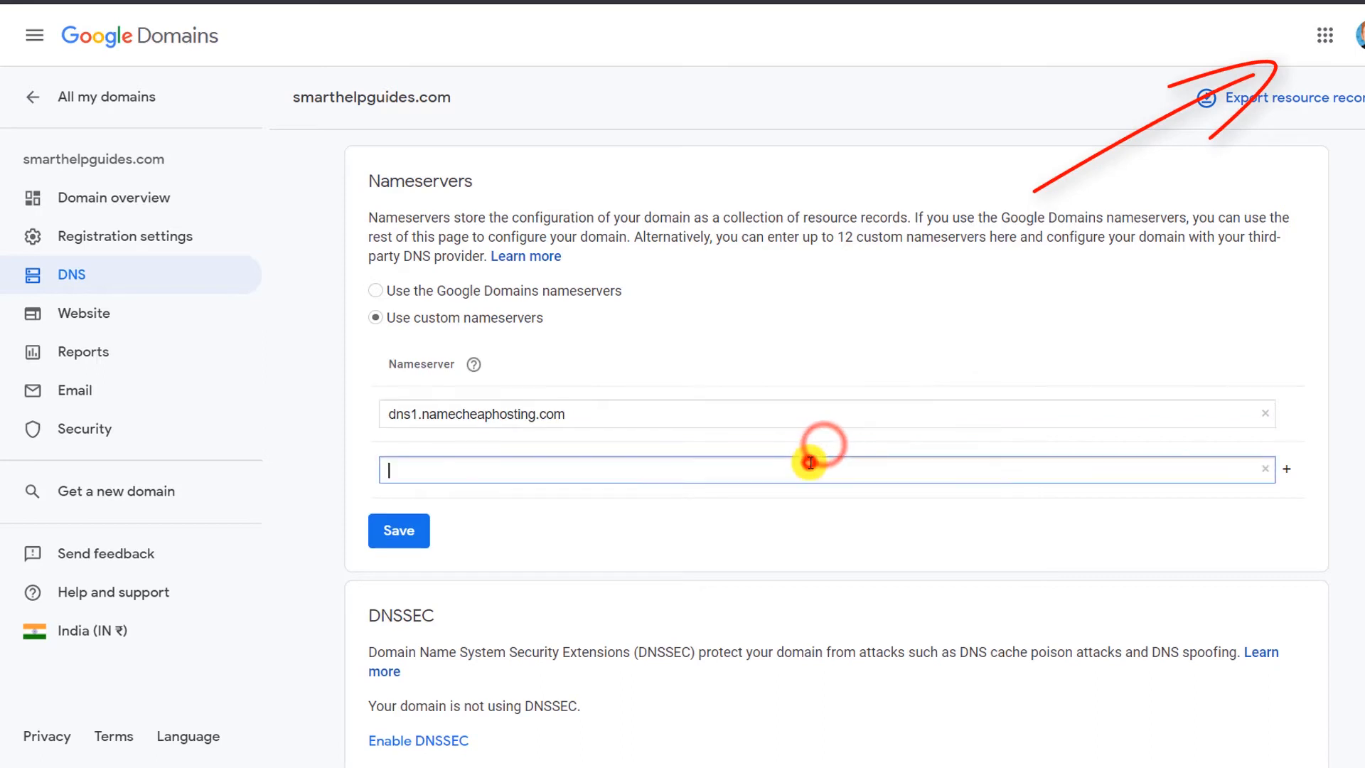
{"action": "key", "text": "ctrl+v"}
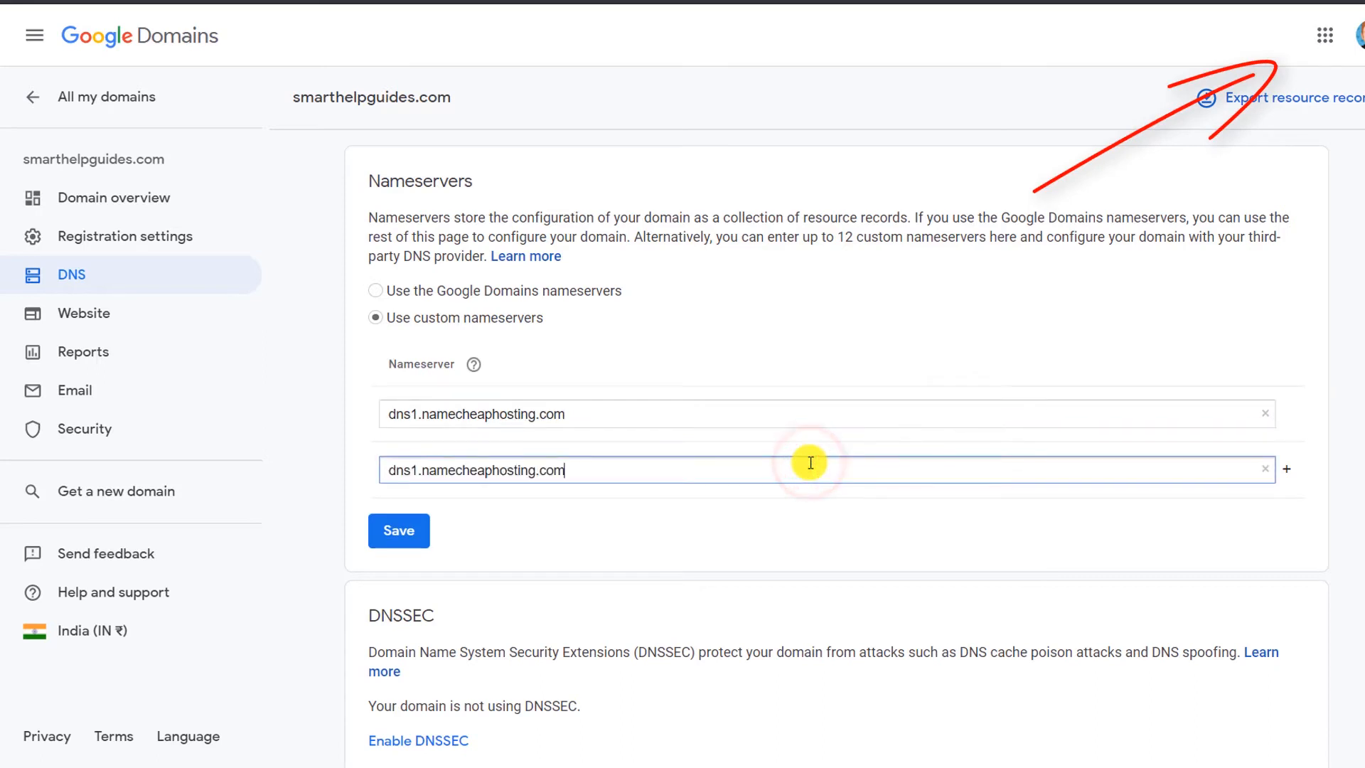
{"action": "left_click", "coordinate": [414, 470]}
{"action": "key", "text": "BackSpace"}
{"action": "type", "text": "2"}
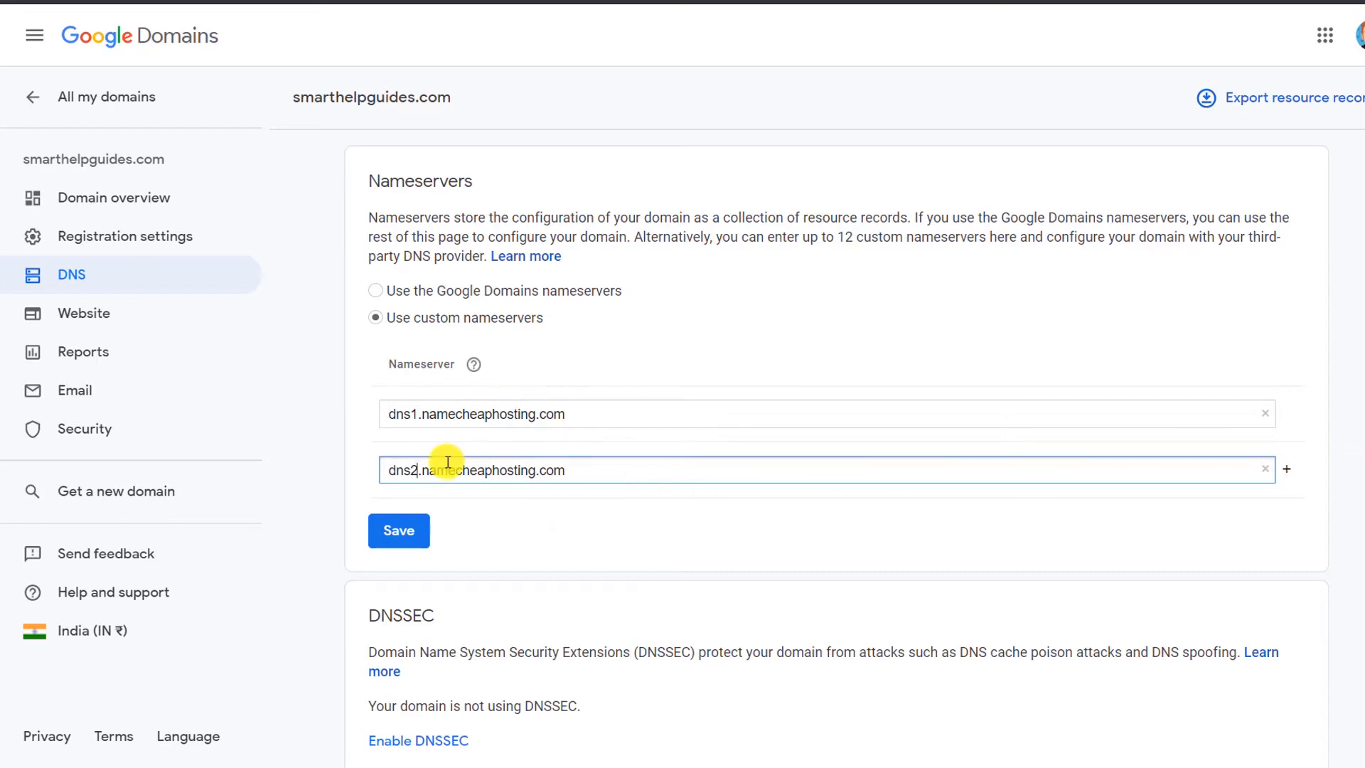
{"action": "left_click", "coordinate": [381, 295]}
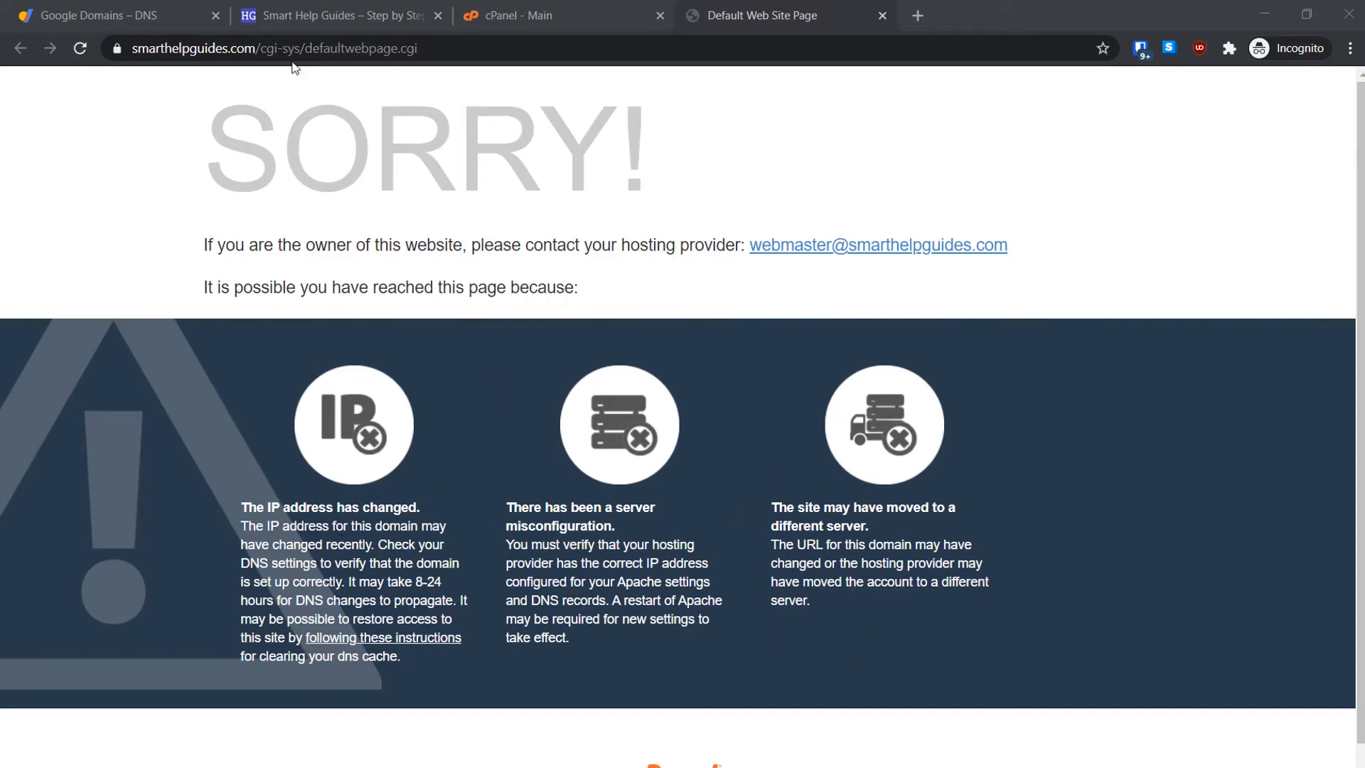
Load smarthelpguides.com again in both open tabs to check where the domain points, and close the tab with the old site.
{"action": "left_click_drag", "start_coordinate": [384, 48], "coordinate": [258, 43]}
{"action": "key", "text": "BackSpace"}
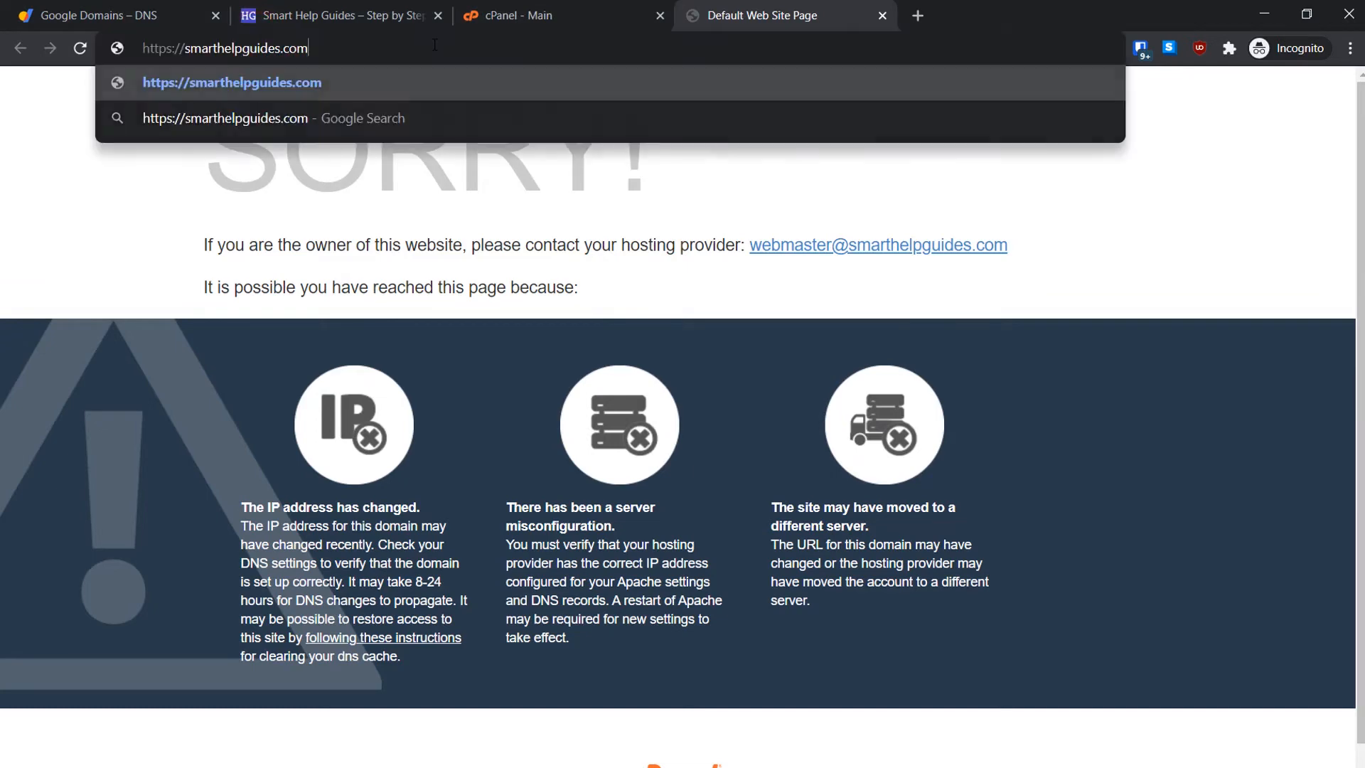
{"action": "key", "text": "Return"}
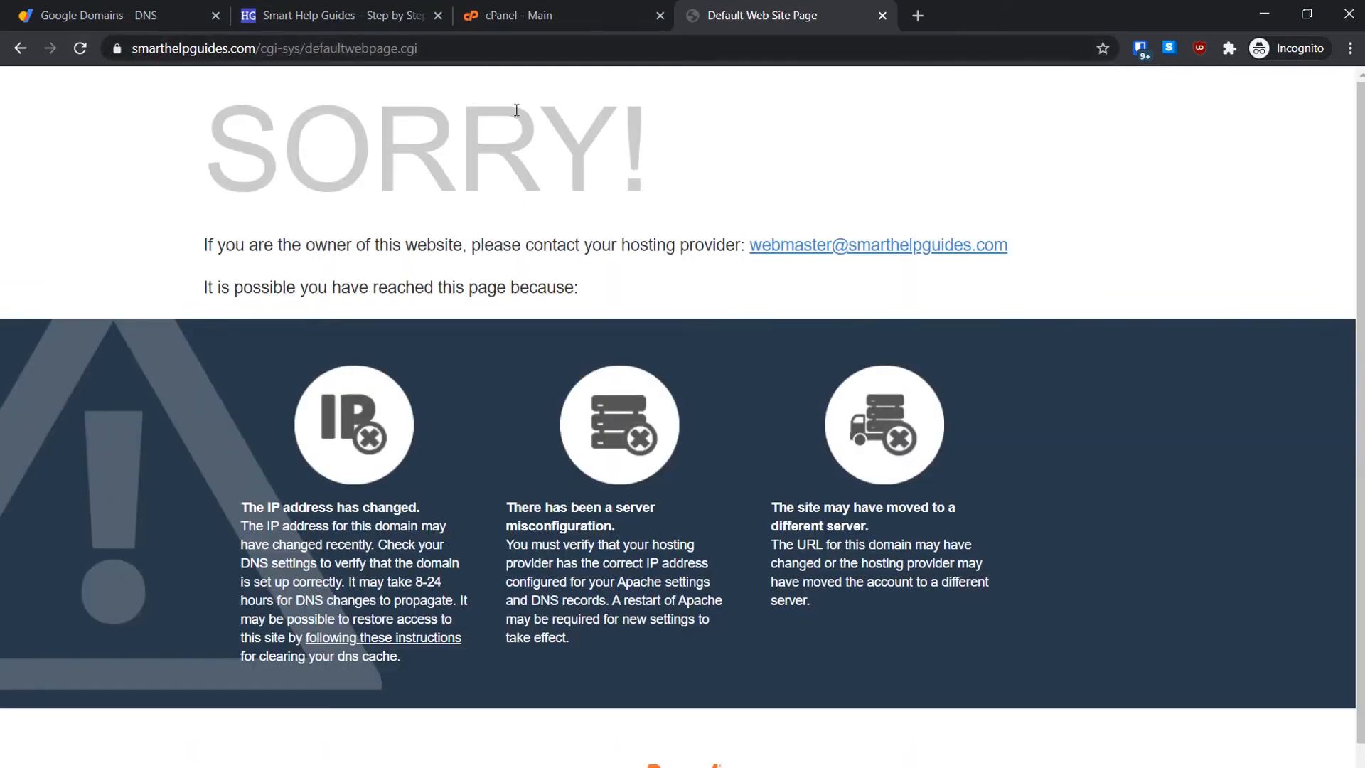
{"action": "left_click", "coordinate": [334, 15]}
{"action": "scroll", "coordinate": [406, 226], "scroll_direction": "down", "scroll_amount": 2}
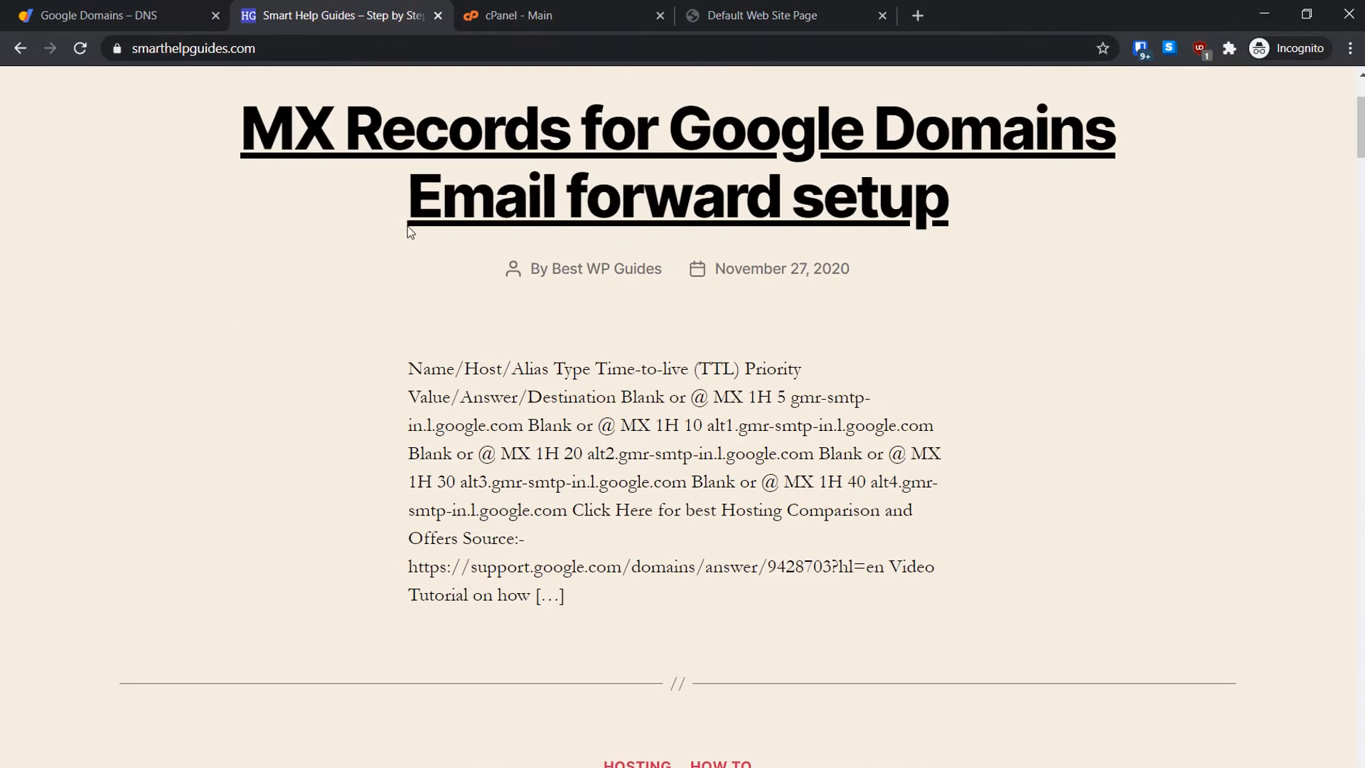
{"action": "scroll", "coordinate": [391, 234], "scroll_direction": "down", "scroll_amount": 3}
{"action": "left_click", "coordinate": [80, 47]}
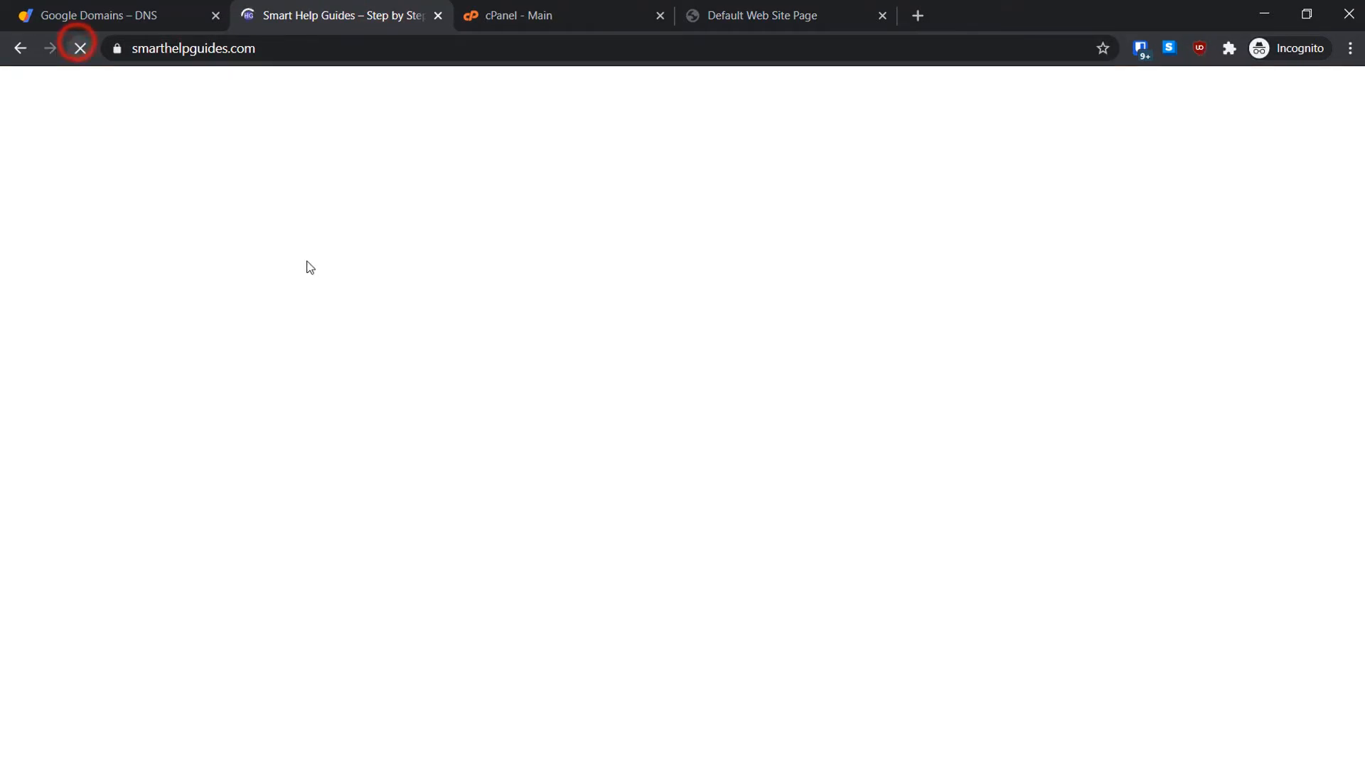
{"action": "left_click", "coordinate": [438, 15]}
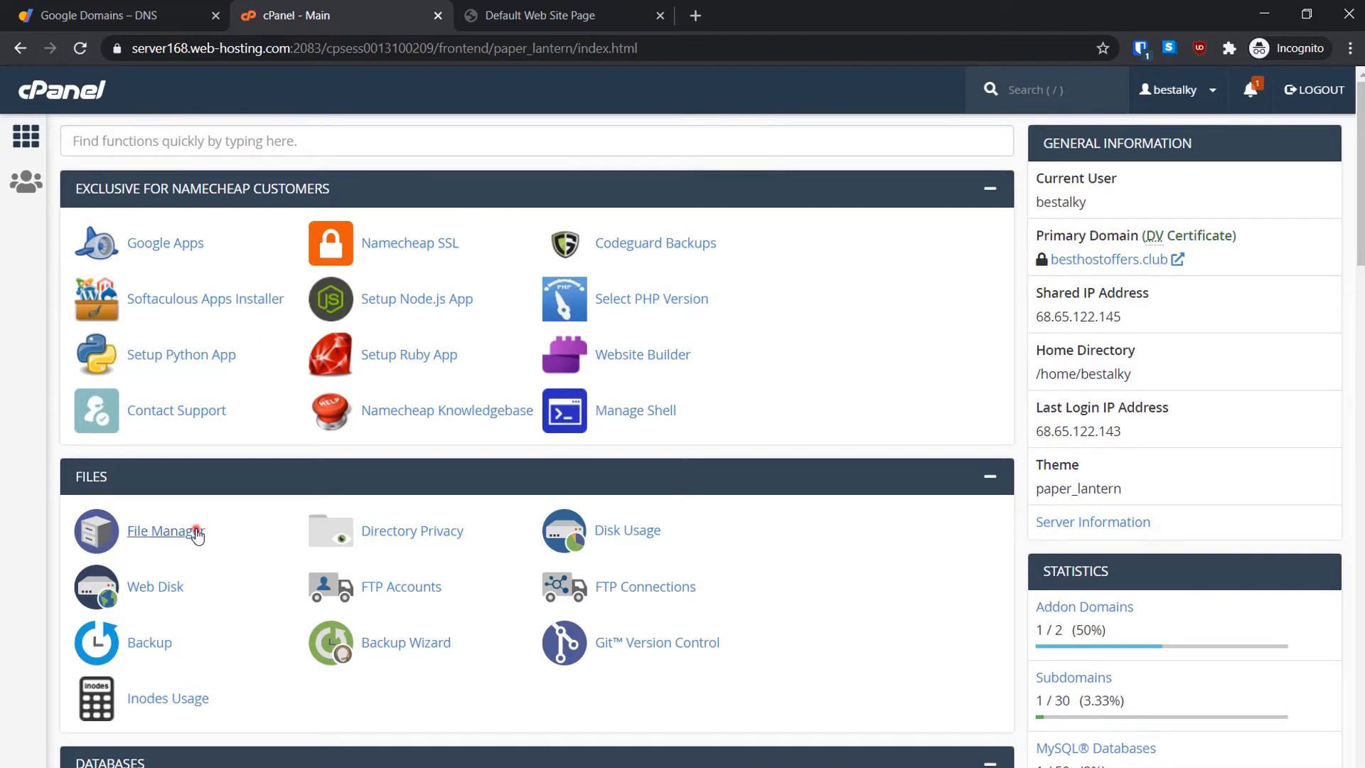
Open the File Manager in cPanel, look through public_html and open the smarthelpguides.com folder.
{"action": "left_click", "coordinate": [164, 531]}
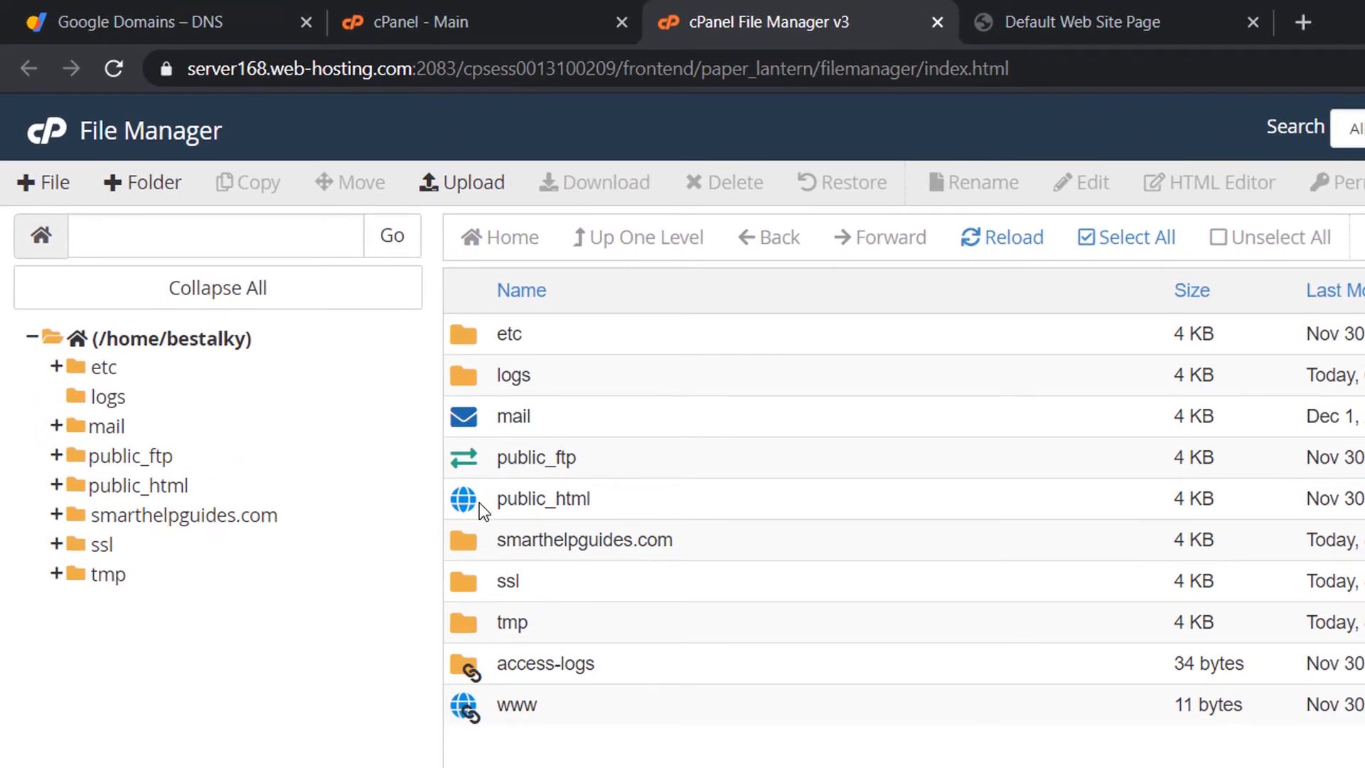
{"action": "double_click", "coordinate": [479, 502]}
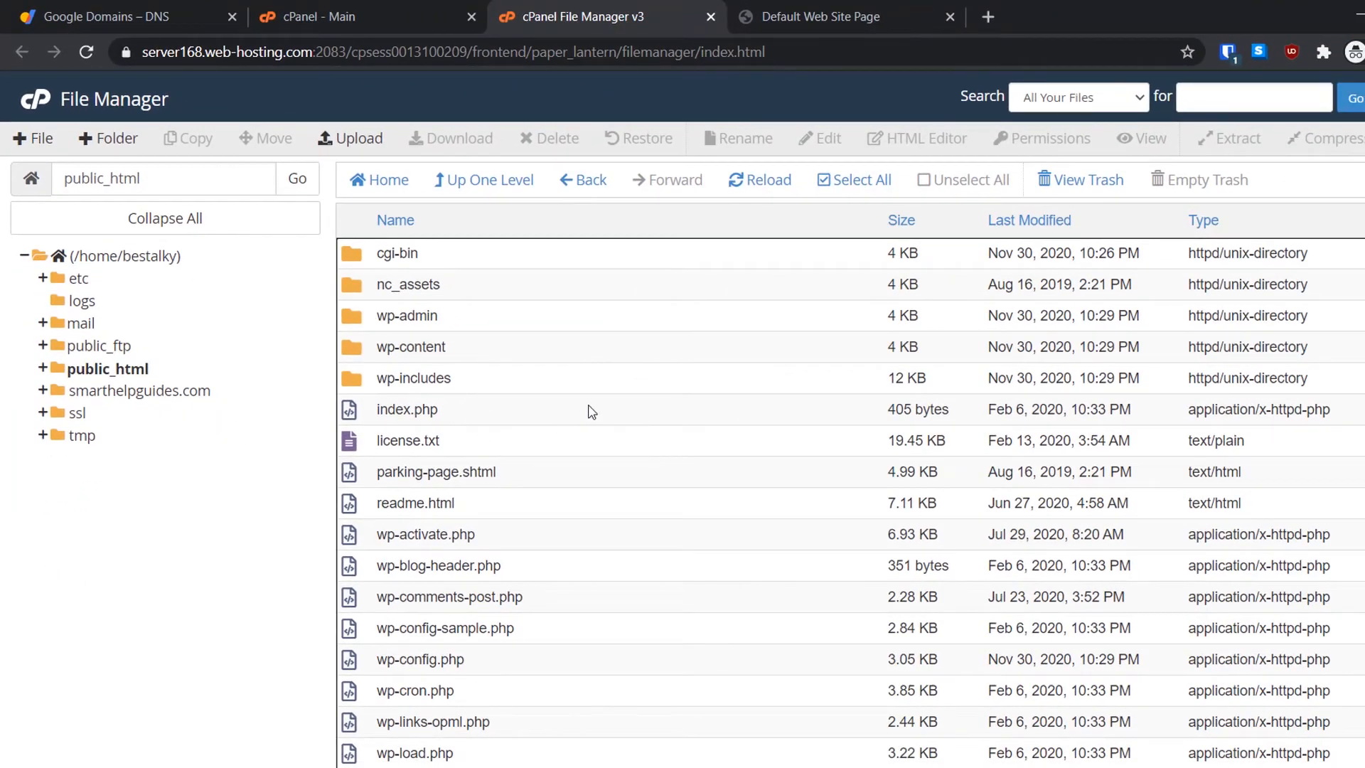
{"action": "scroll", "coordinate": [588, 411], "scroll_direction": "down", "scroll_amount": 2}
{"action": "scroll", "coordinate": [577, 435], "scroll_direction": "up", "scroll_amount": 2}
{"action": "left_click", "coordinate": [178, 391]}
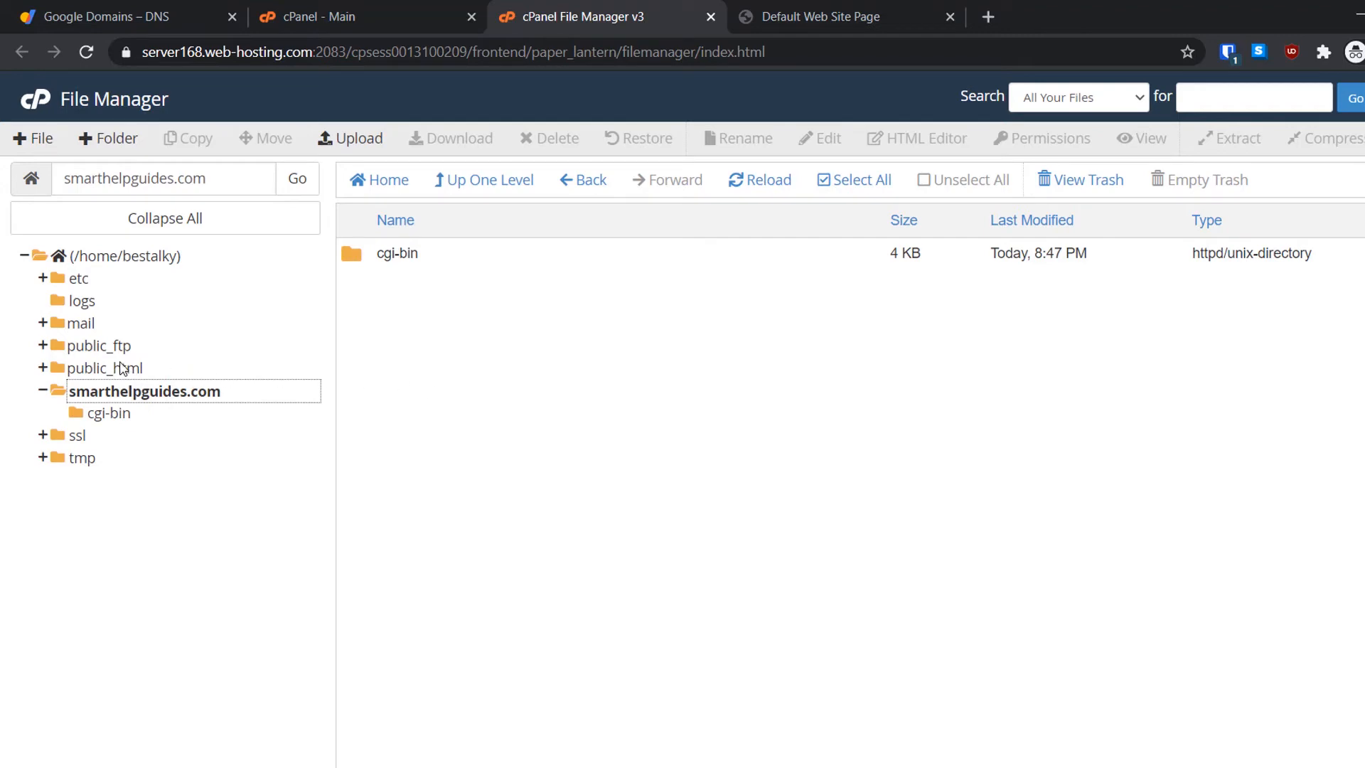
{"action": "left_click", "coordinate": [117, 371]}
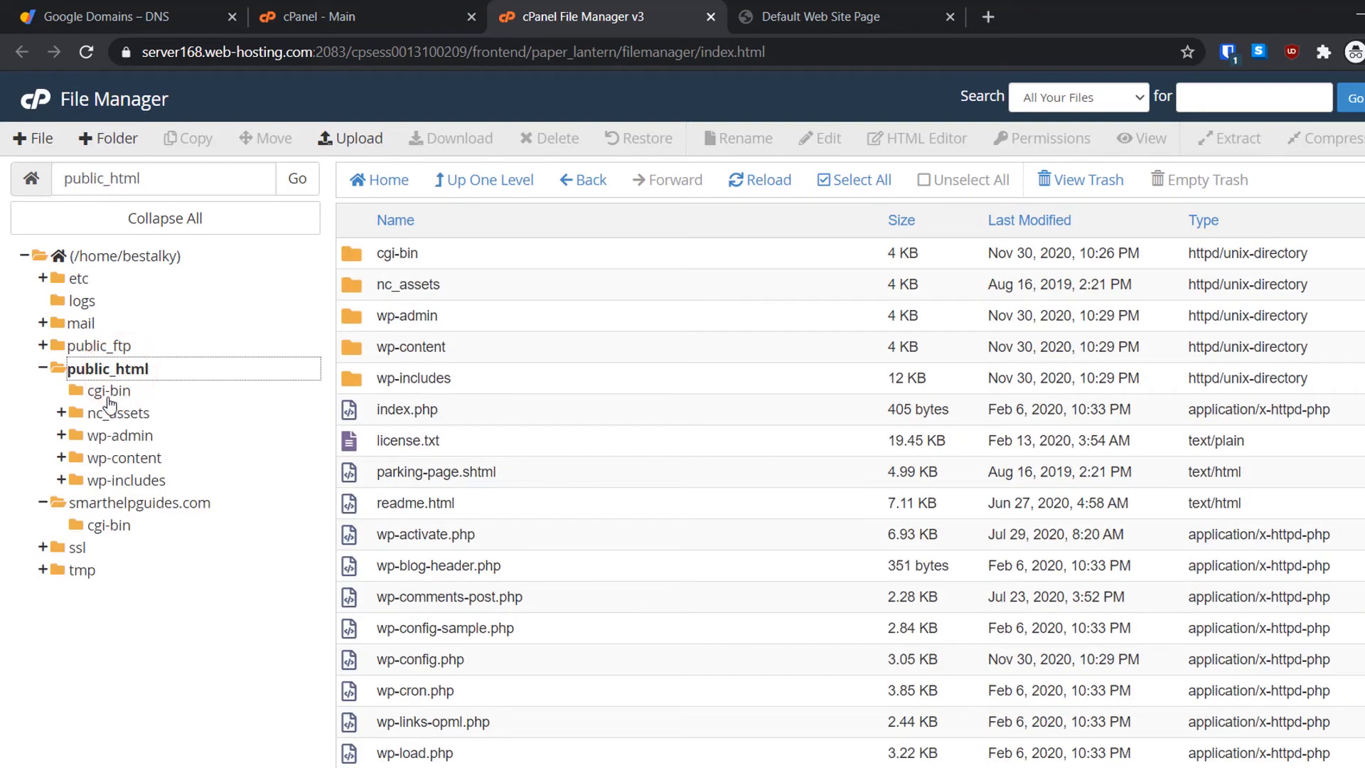
{"action": "left_click", "coordinate": [95, 503]}
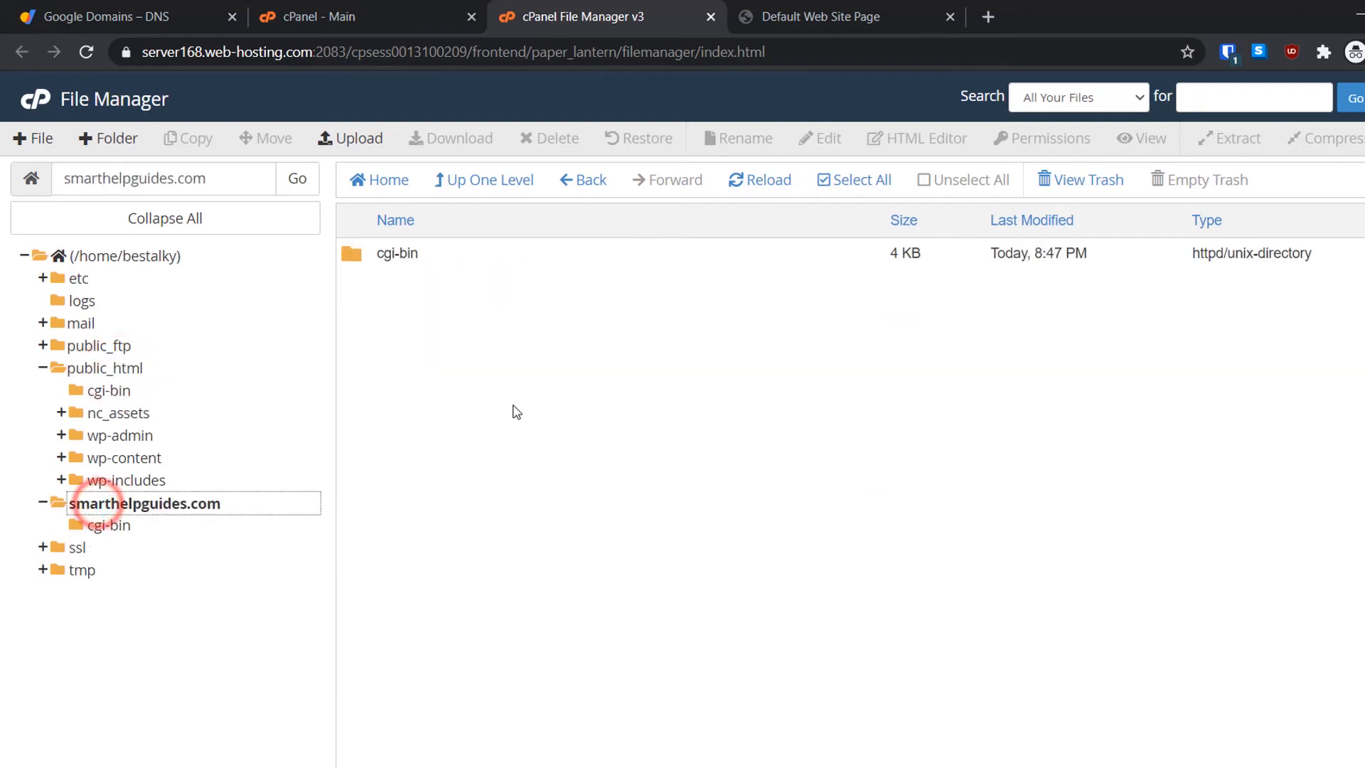
{"action": "left_click", "coordinate": [511, 377]}
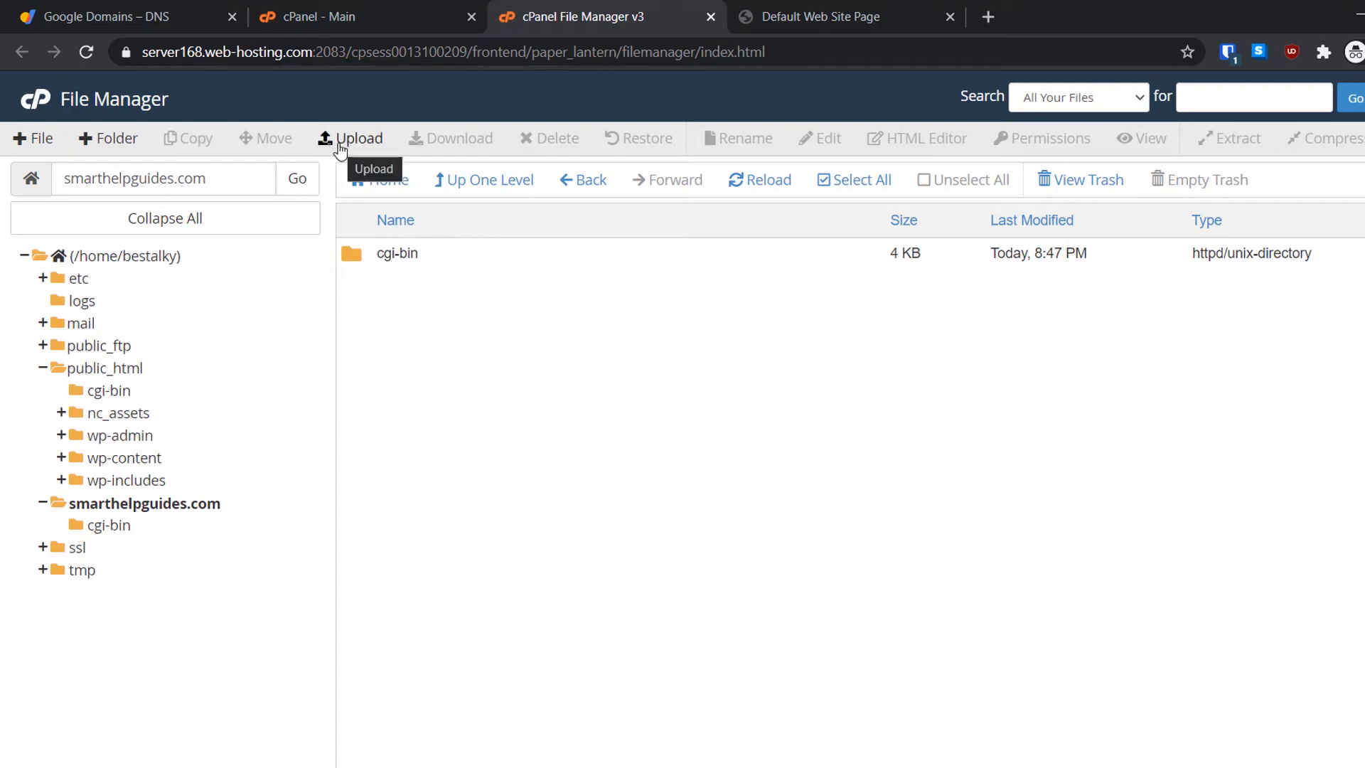
Upload the 03_12_2020_final installer.php and archive.zip files from Downloads to the smarthelpguides.com folder.
{"action": "left_click", "coordinate": [339, 142]}
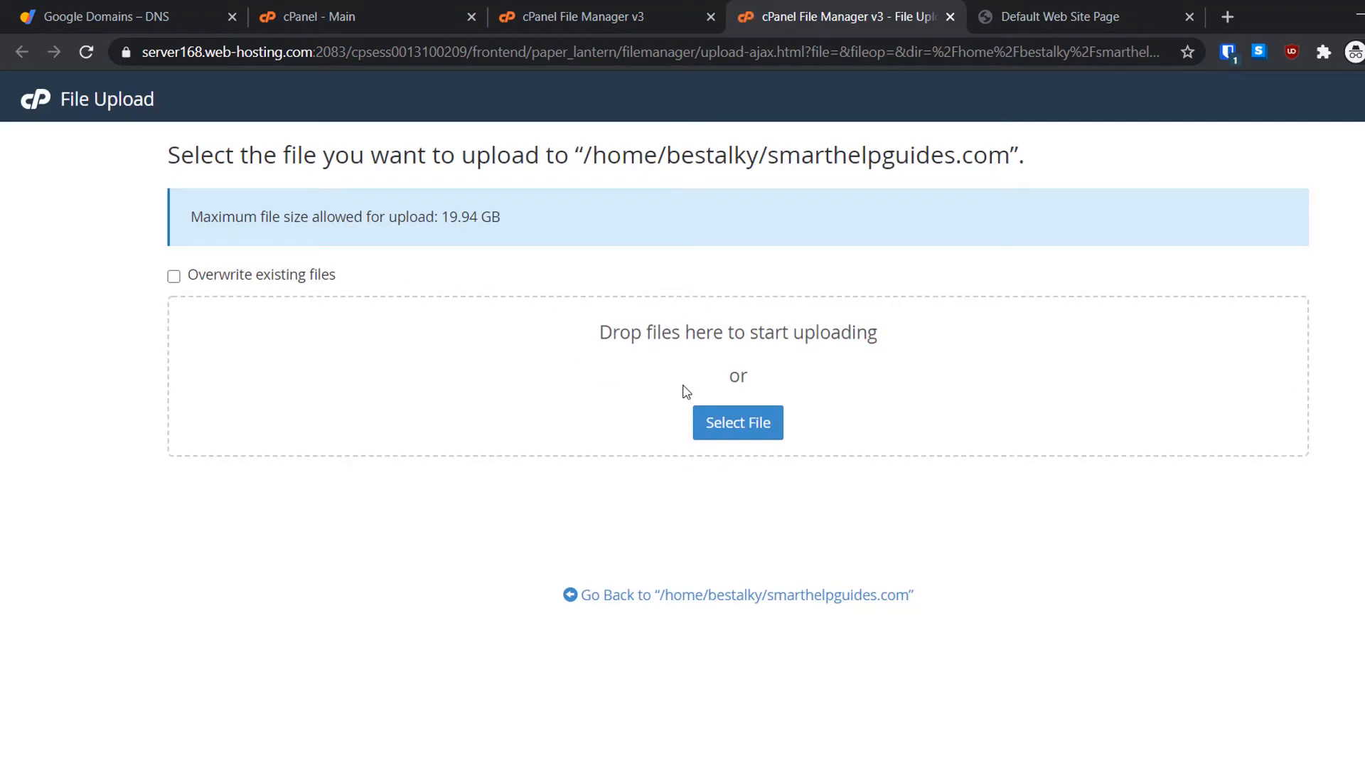
{"action": "left_click", "coordinate": [726, 432]}
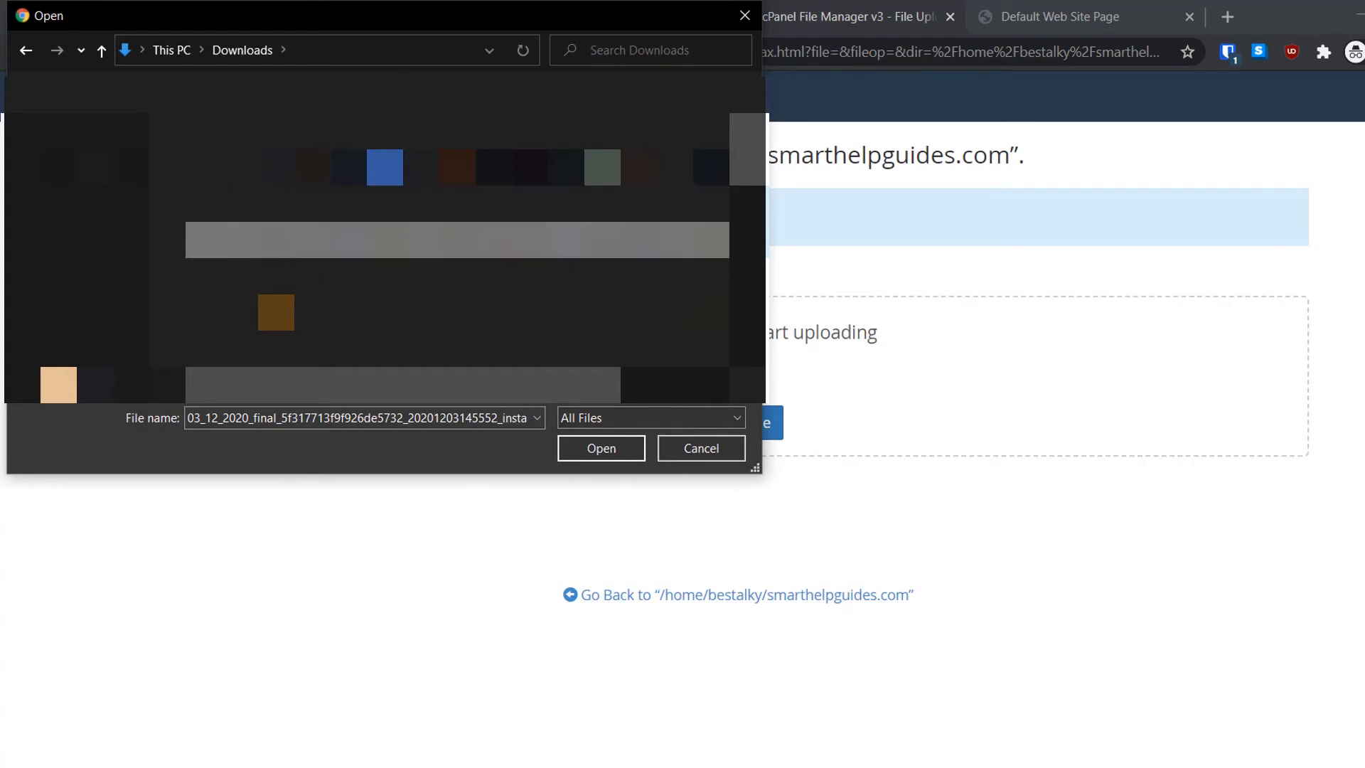
{"action": "left_click", "coordinate": [573, 450]}
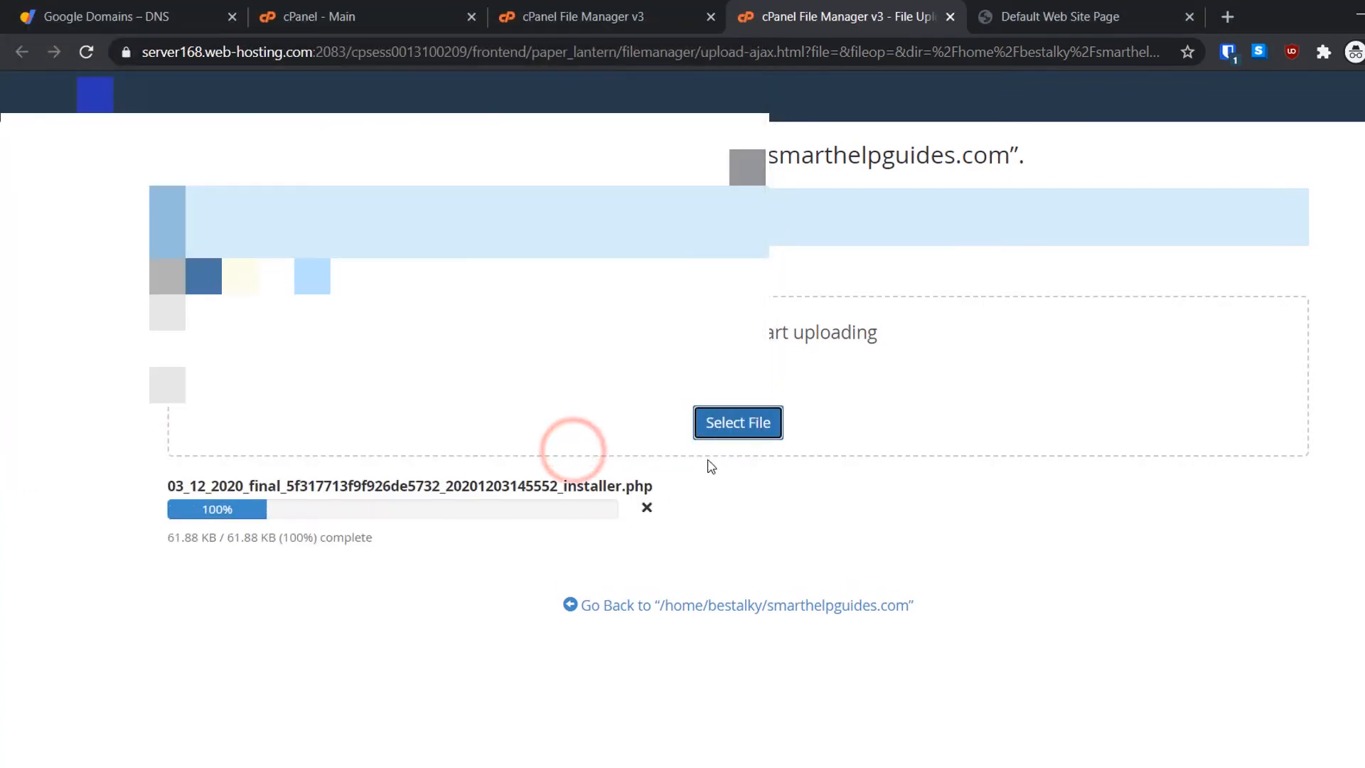
{"action": "left_click", "coordinate": [739, 425]}
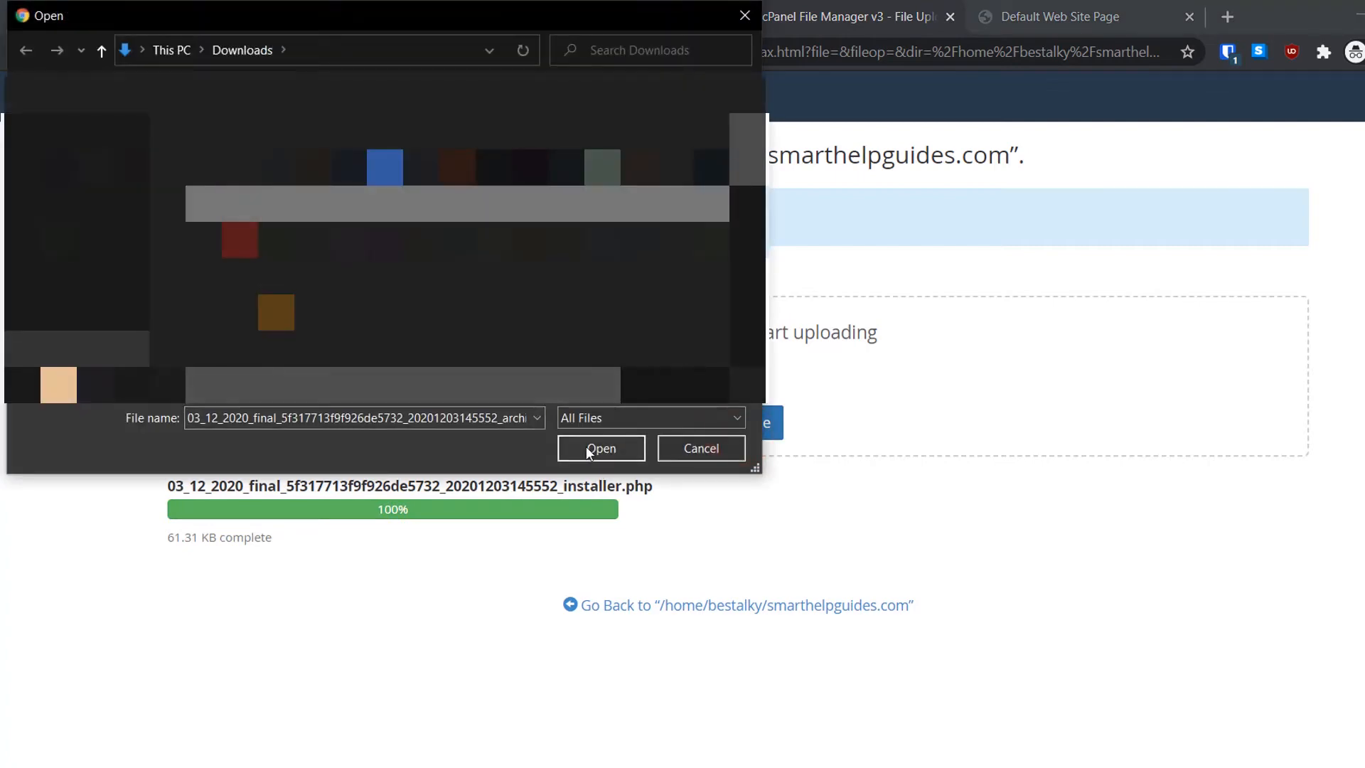
{"action": "left_click", "coordinate": [586, 448]}
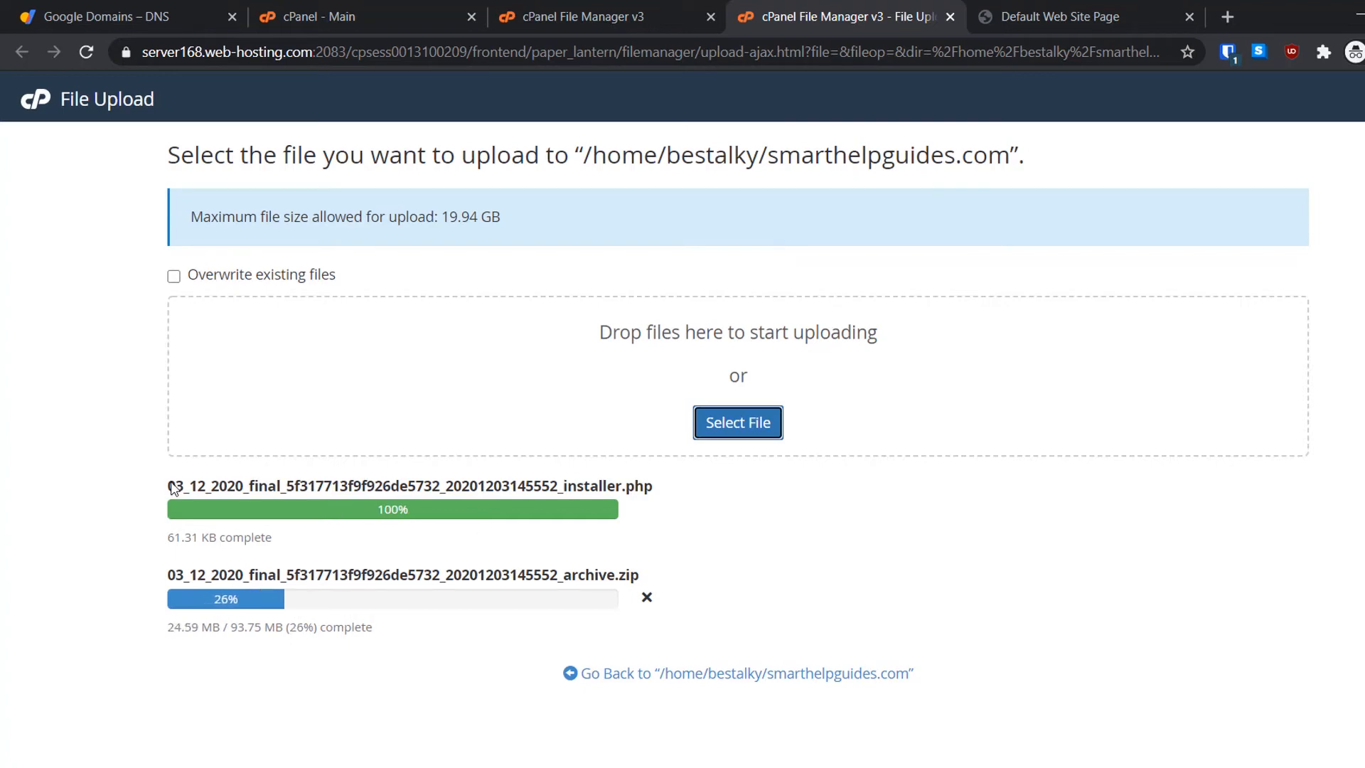
Copy the full name of the uploaded installer.php file, return to the smarthelpguides.com folder and reload its listing.
{"action": "left_click_drag", "start_coordinate": [169, 485], "coordinate": [667, 475]}
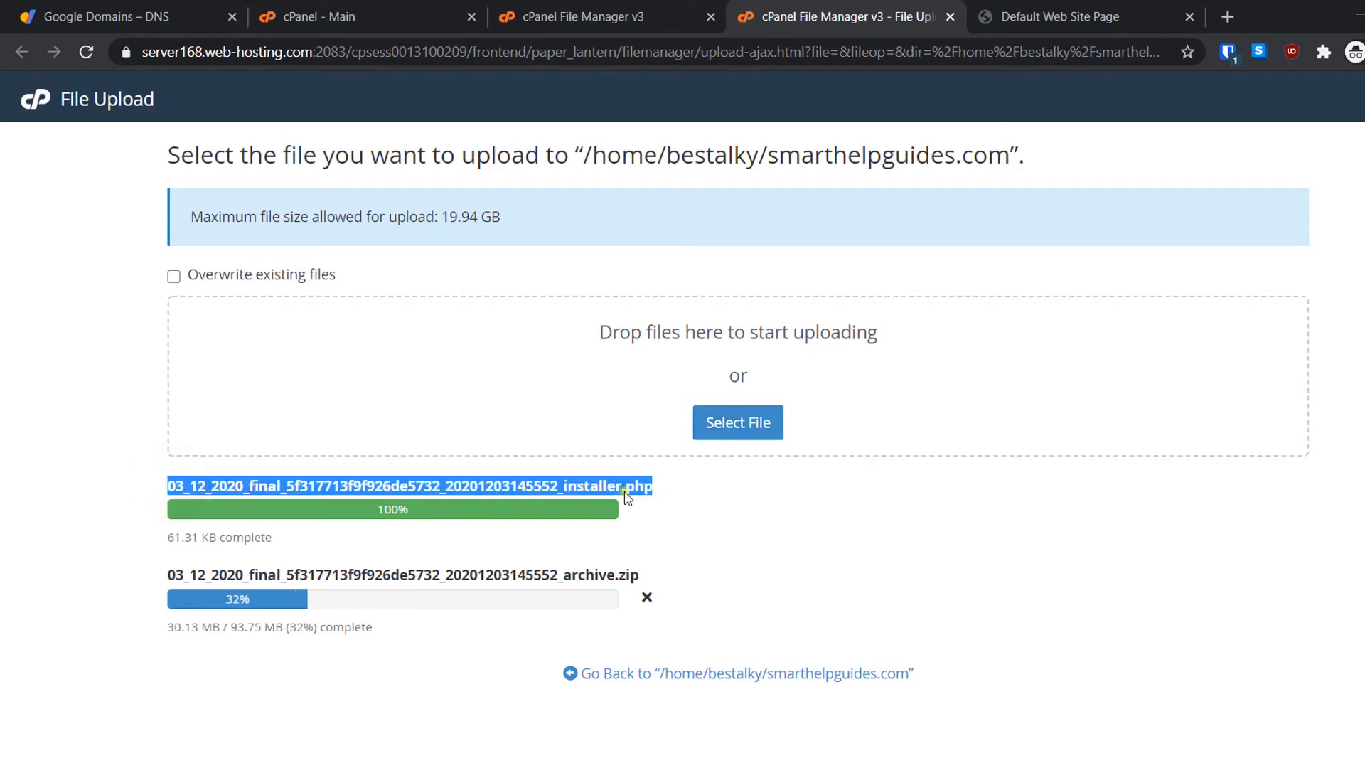
{"action": "right_click", "coordinate": [624, 489]}
{"action": "left_click", "coordinate": [649, 507]}
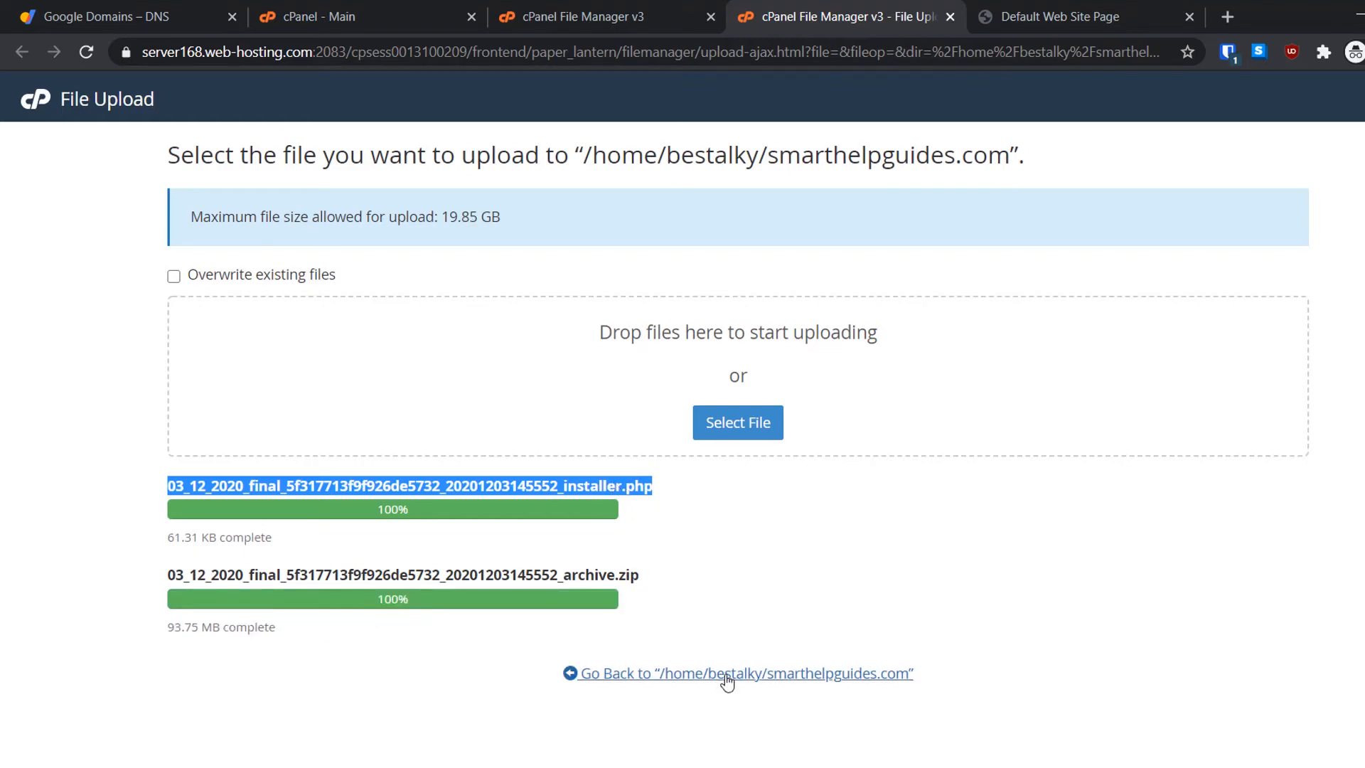
{"action": "left_click", "coordinate": [653, 674]}
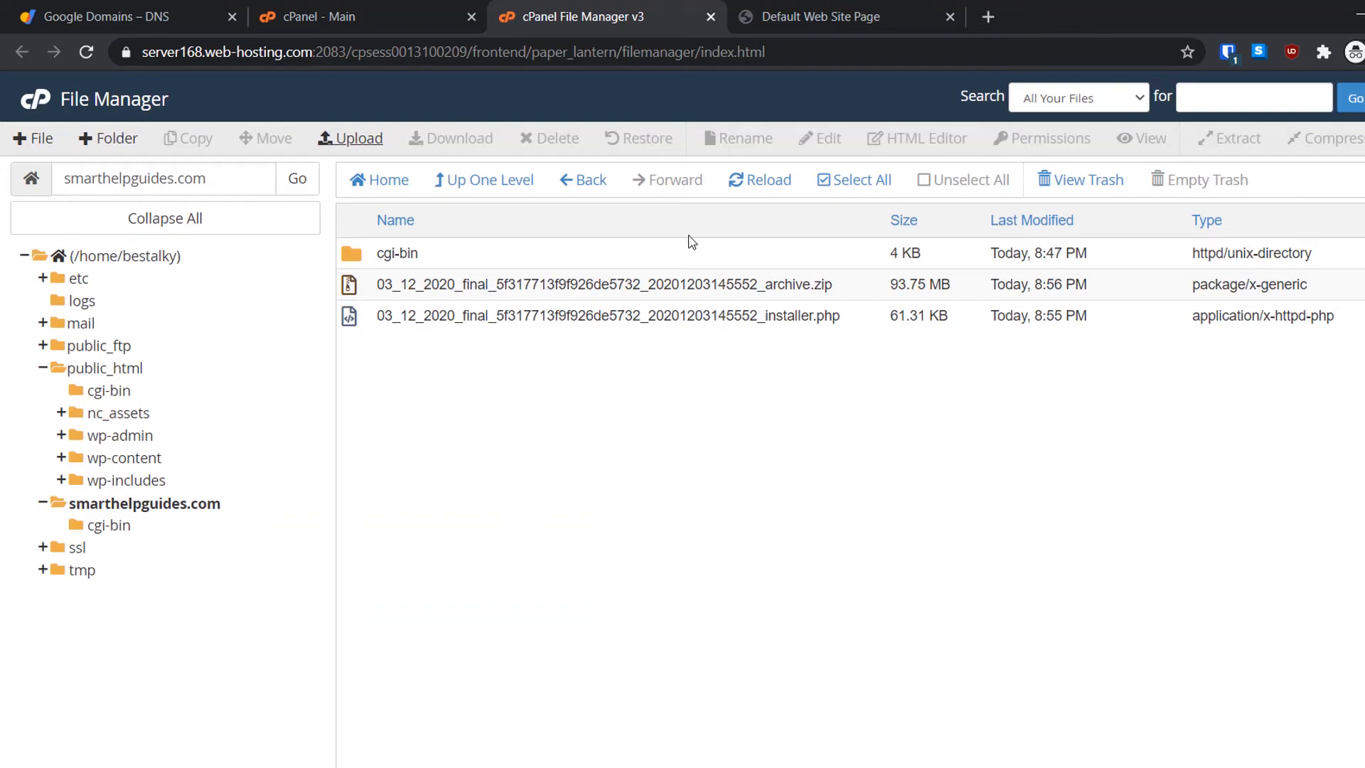
{"action": "left_click", "coordinate": [736, 180]}
Open the Duplicator installer by loading smarthelpguides.com/ followed by the copied installer.php file name in the default web page's tab.
{"action": "left_click", "coordinate": [757, 7]}
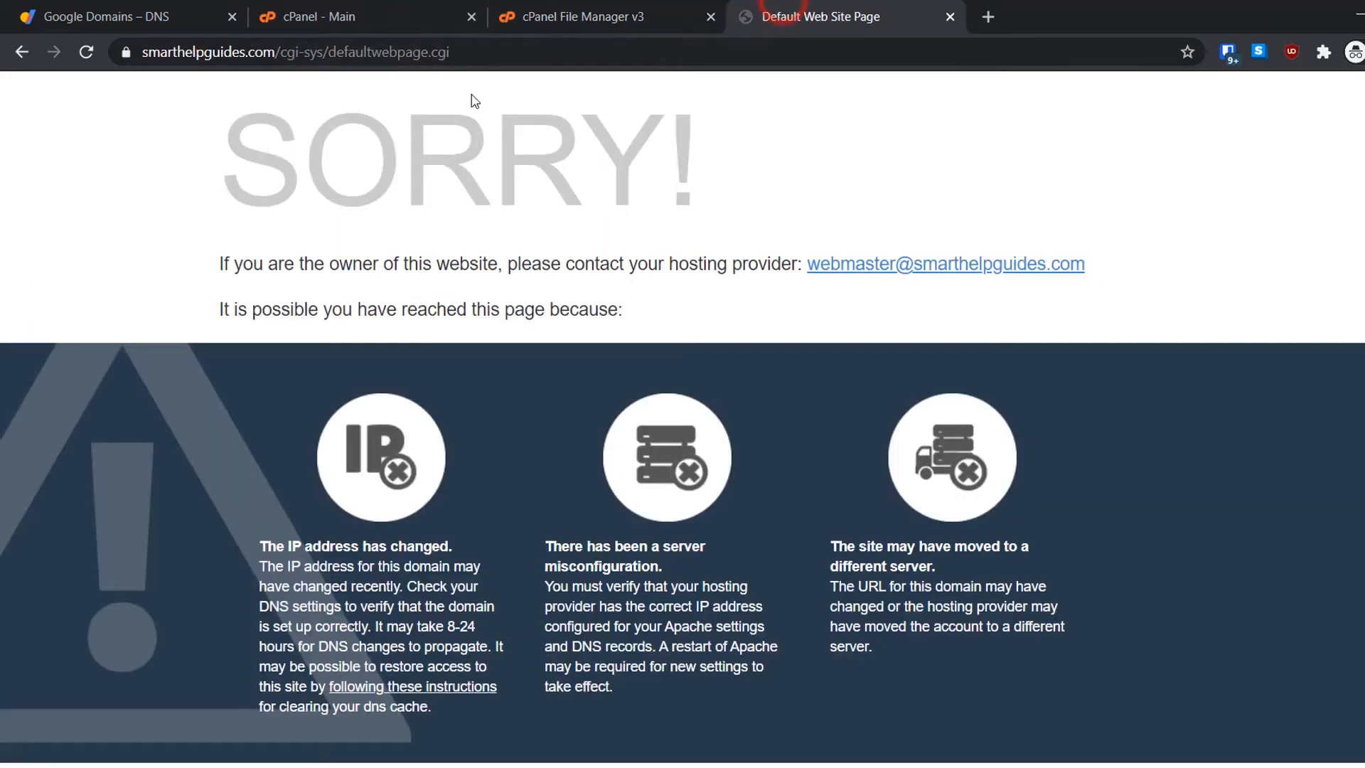
{"action": "left_click_drag", "start_coordinate": [276, 53], "coordinate": [590, 86]}
{"action": "left_click", "coordinate": [606, 59]}
{"action": "left_click_drag", "start_coordinate": [325, 54], "coordinate": [651, 92]}
{"action": "key", "text": "BackSpace"}
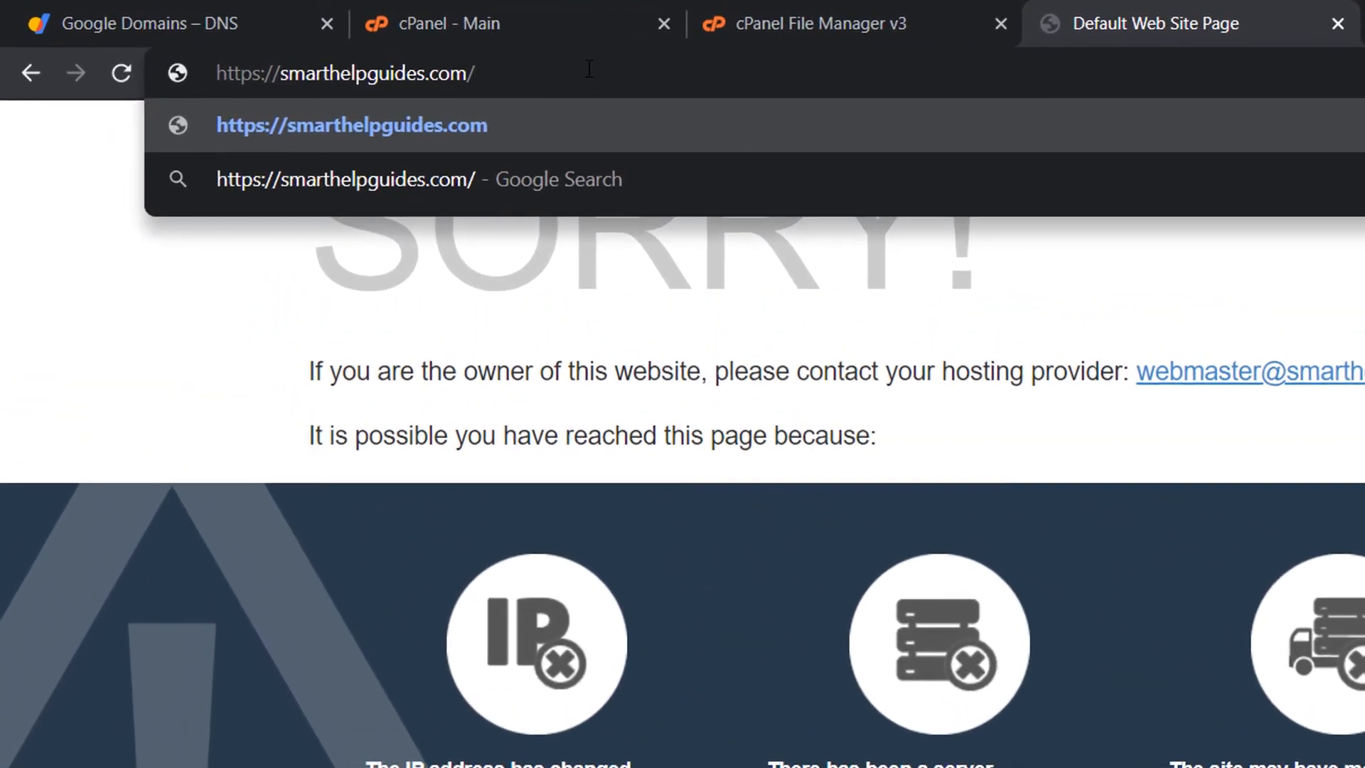
{"action": "right_click", "coordinate": [589, 69]}
{"action": "left_click", "coordinate": [625, 248]}
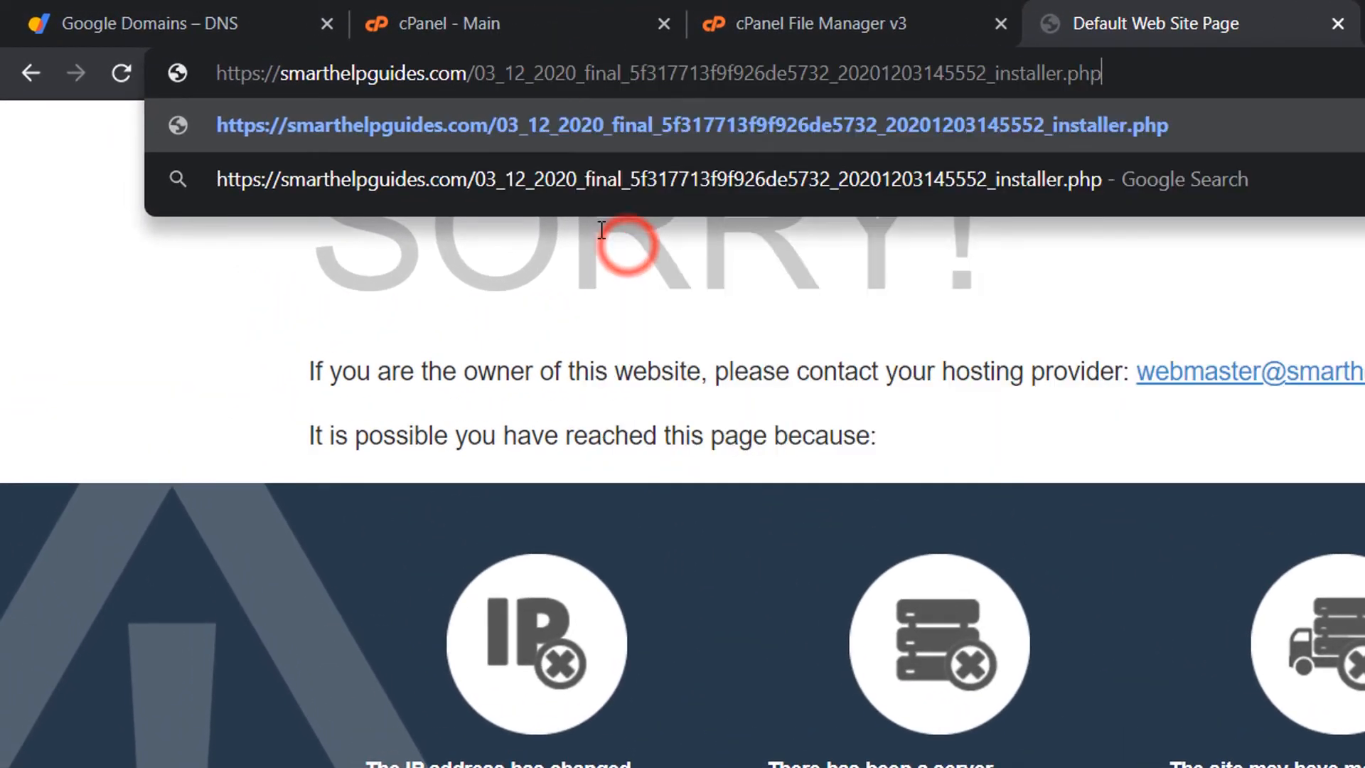
{"action": "key", "text": "Return"}
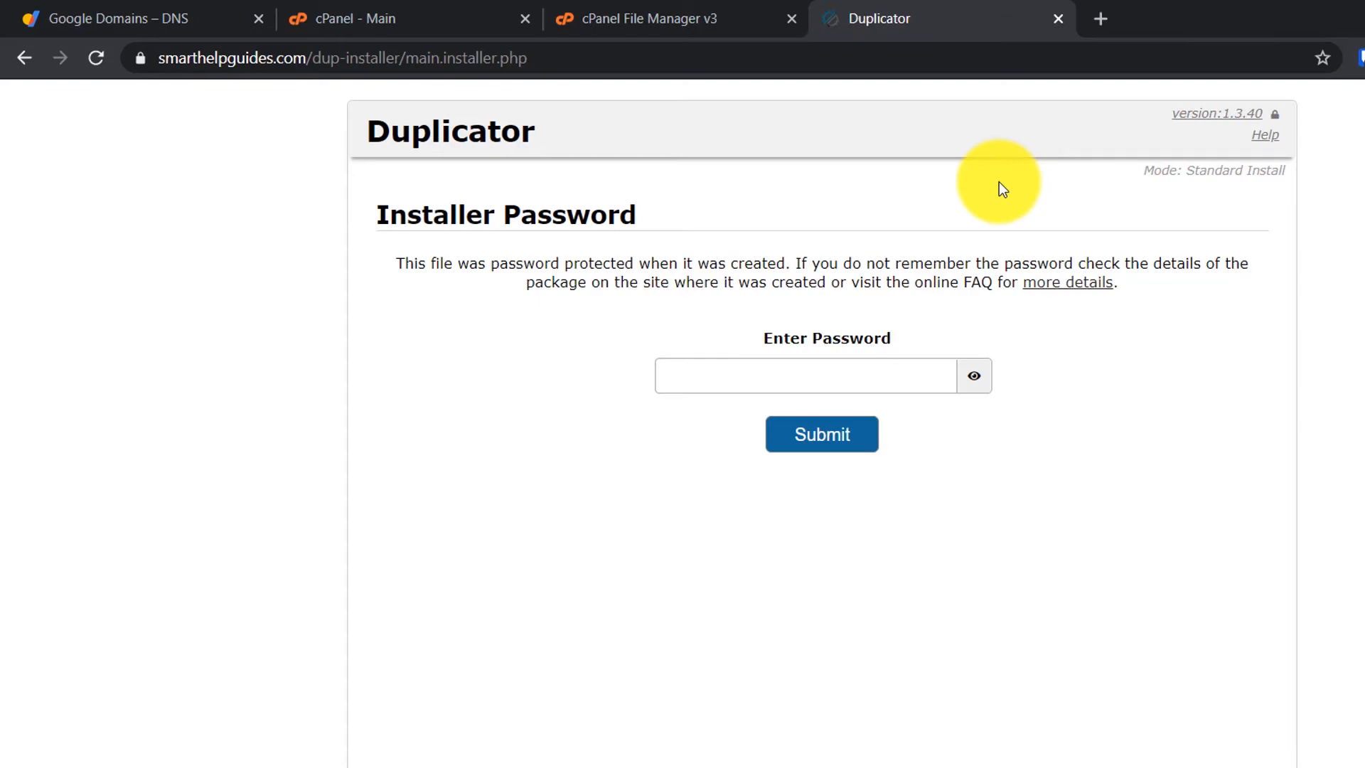
Submit the Duplicator installer password, then accept the terms and notices and run the Deployment step.
{"action": "left_click", "coordinate": [832, 371]}
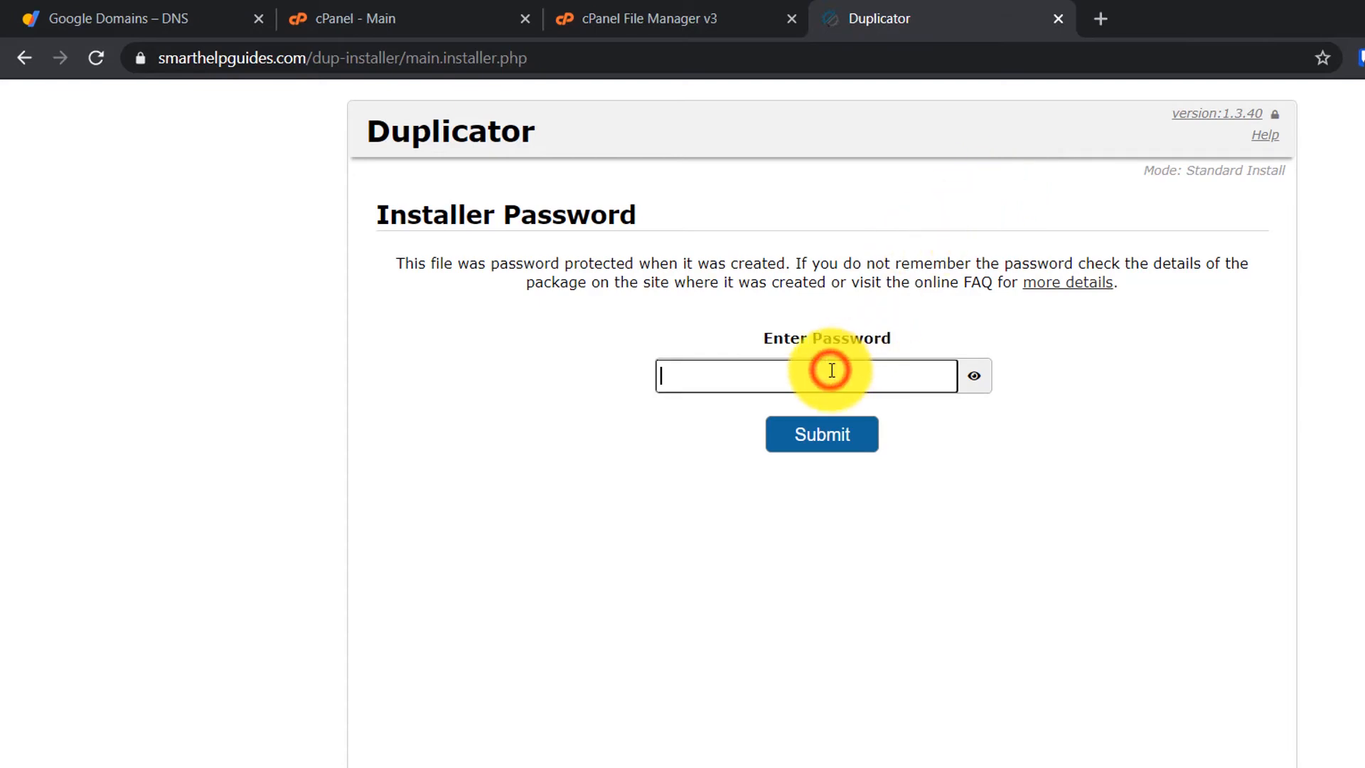
{"action": "type", "text": "p"}
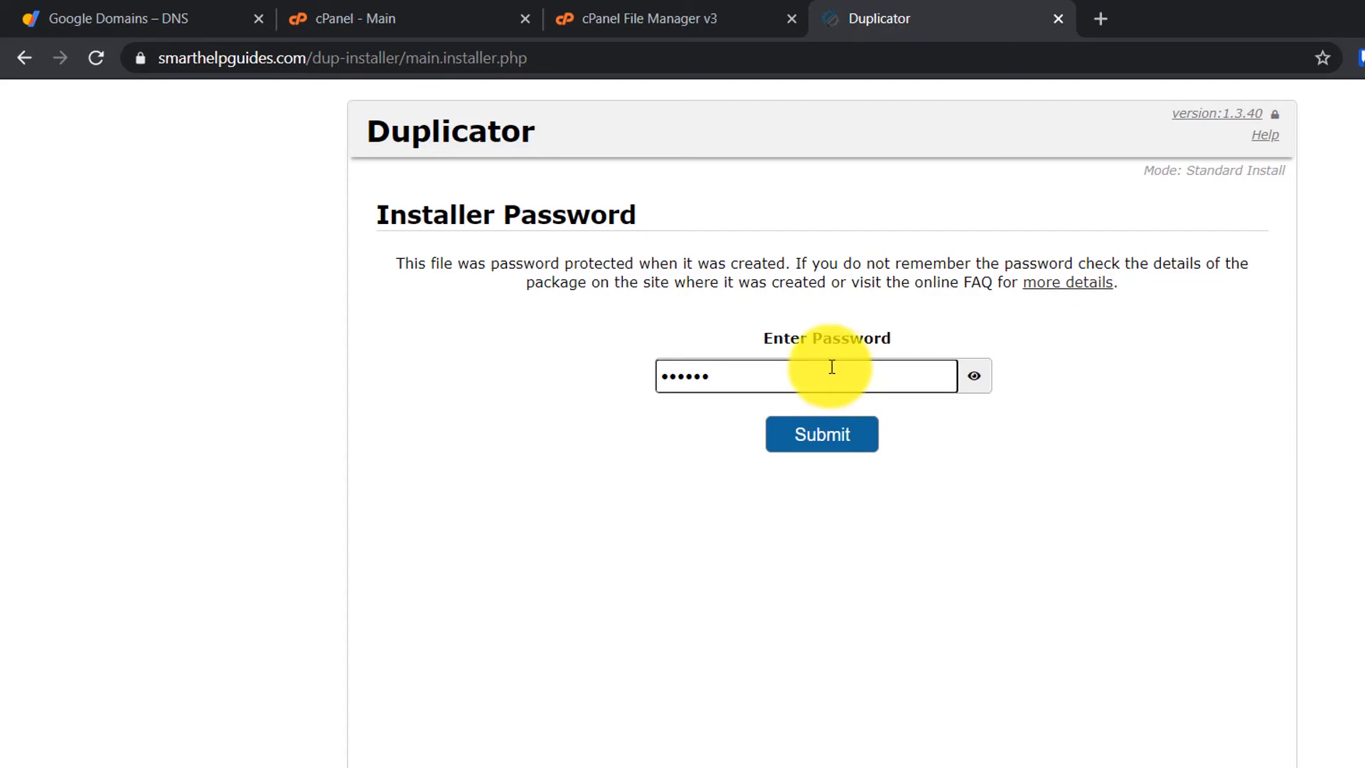
{"action": "left_click", "coordinate": [844, 433]}
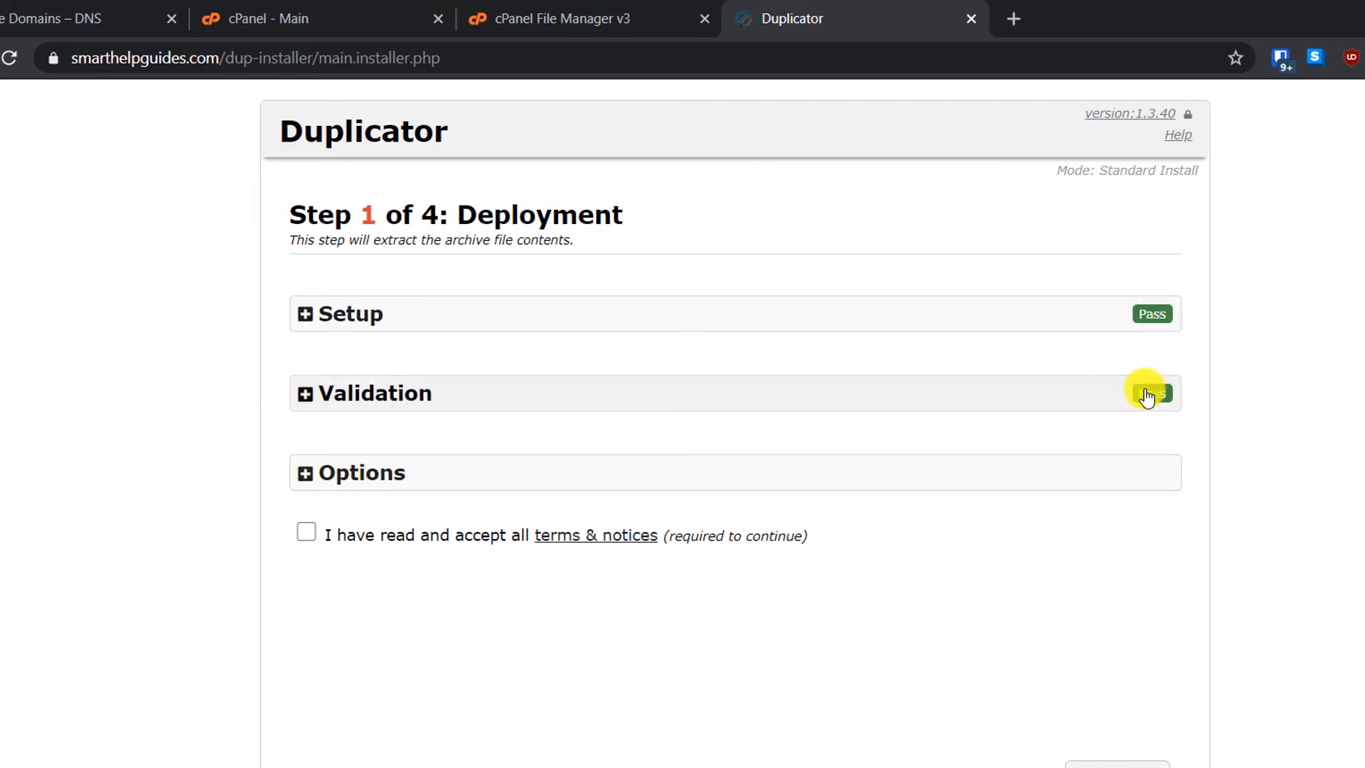
{"action": "left_click", "coordinate": [305, 533]}
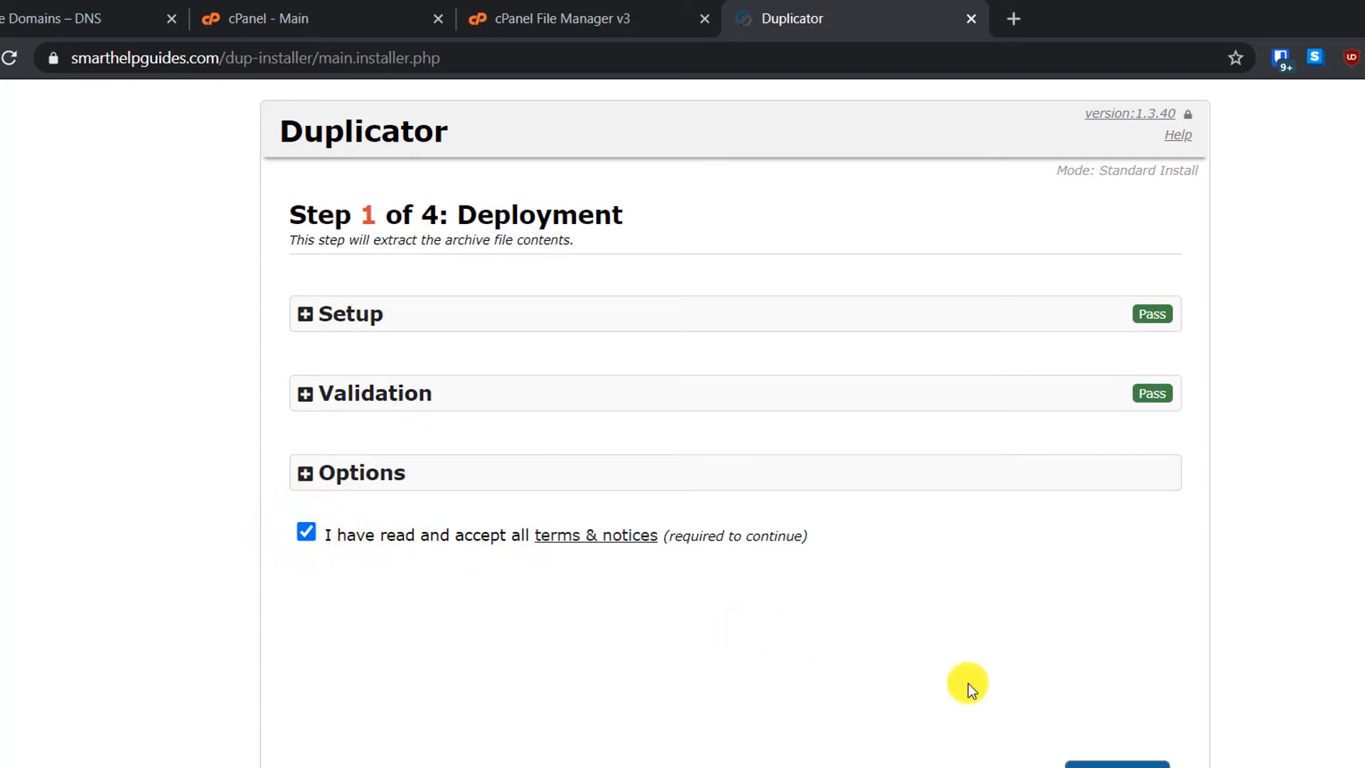
{"action": "left_click", "coordinate": [1074, 720]}
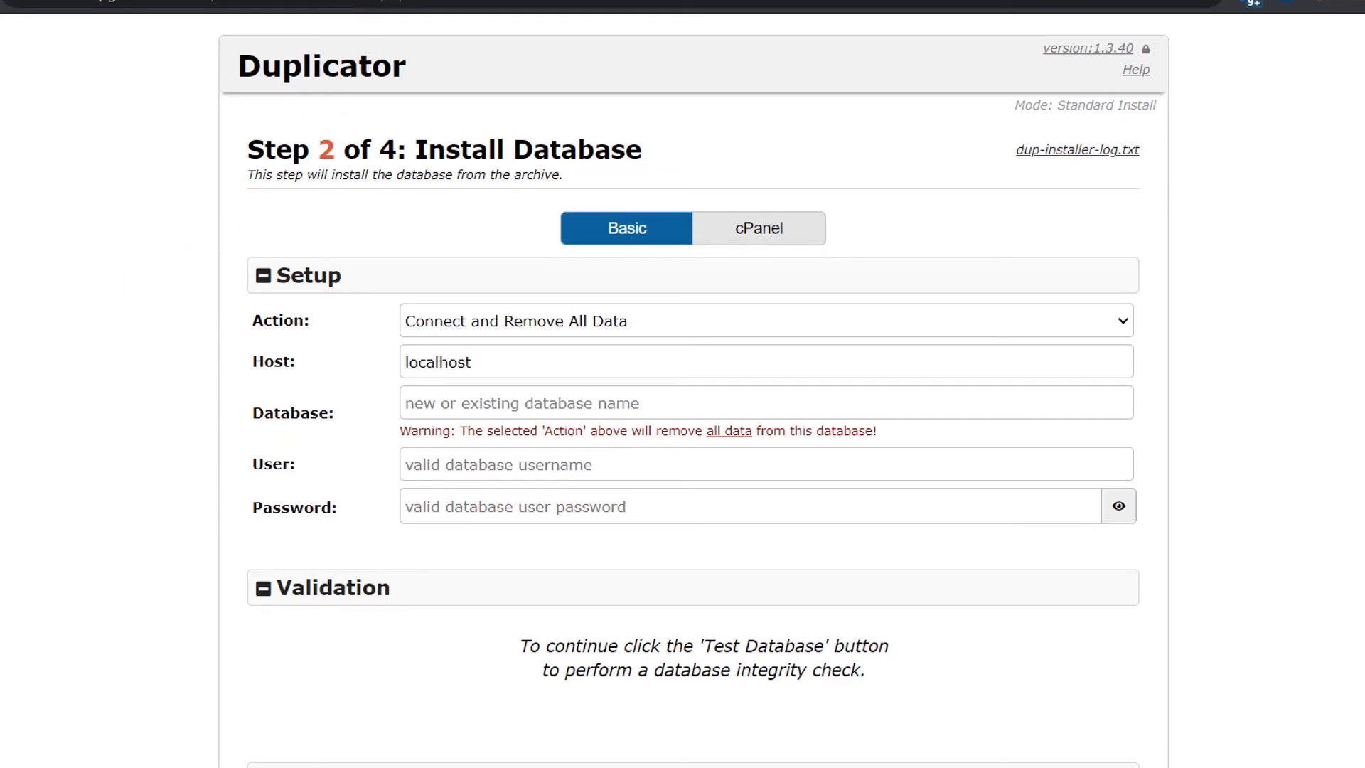
Switch to the cPanel main page and open MySQL Databases from its Databases section.
{"action": "left_click", "coordinate": [227, 0]}
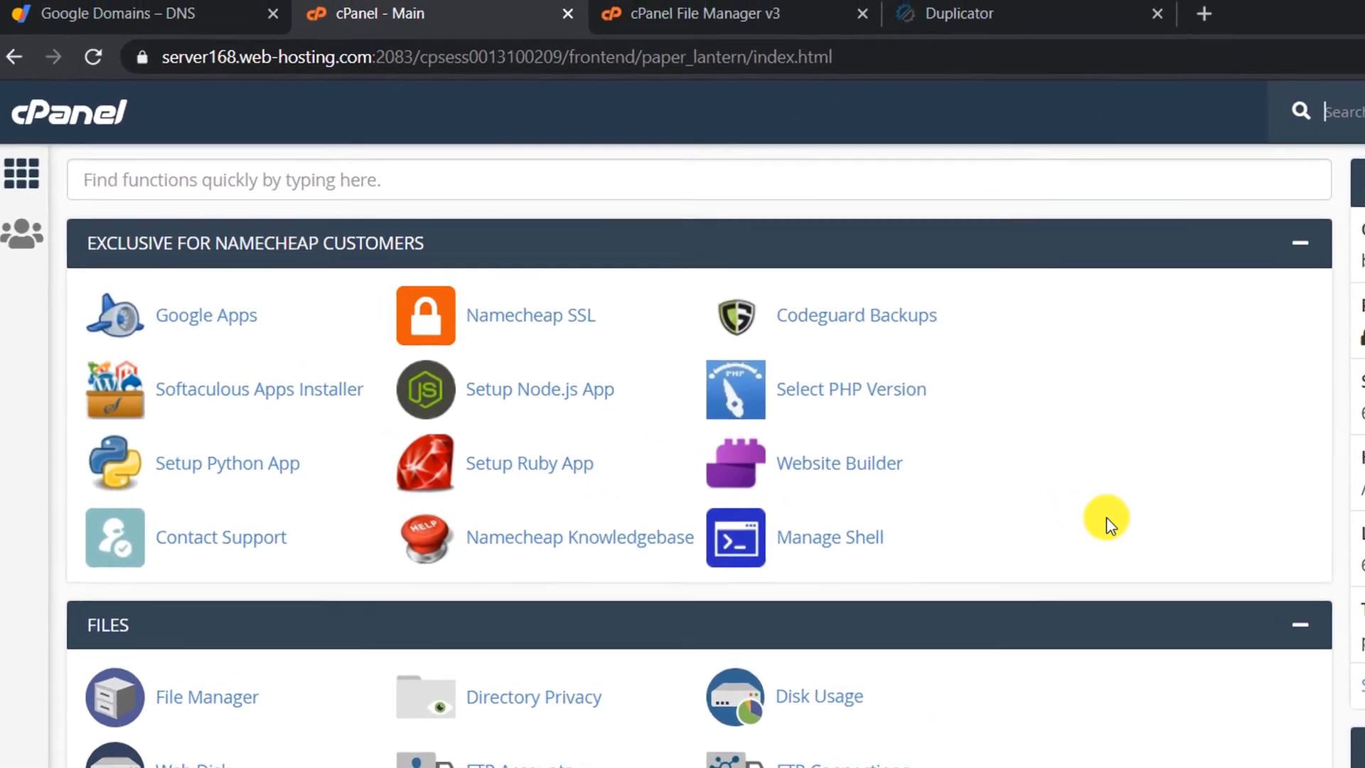
{"action": "scroll", "coordinate": [1135, 554], "scroll_direction": "down", "scroll_amount": 10}
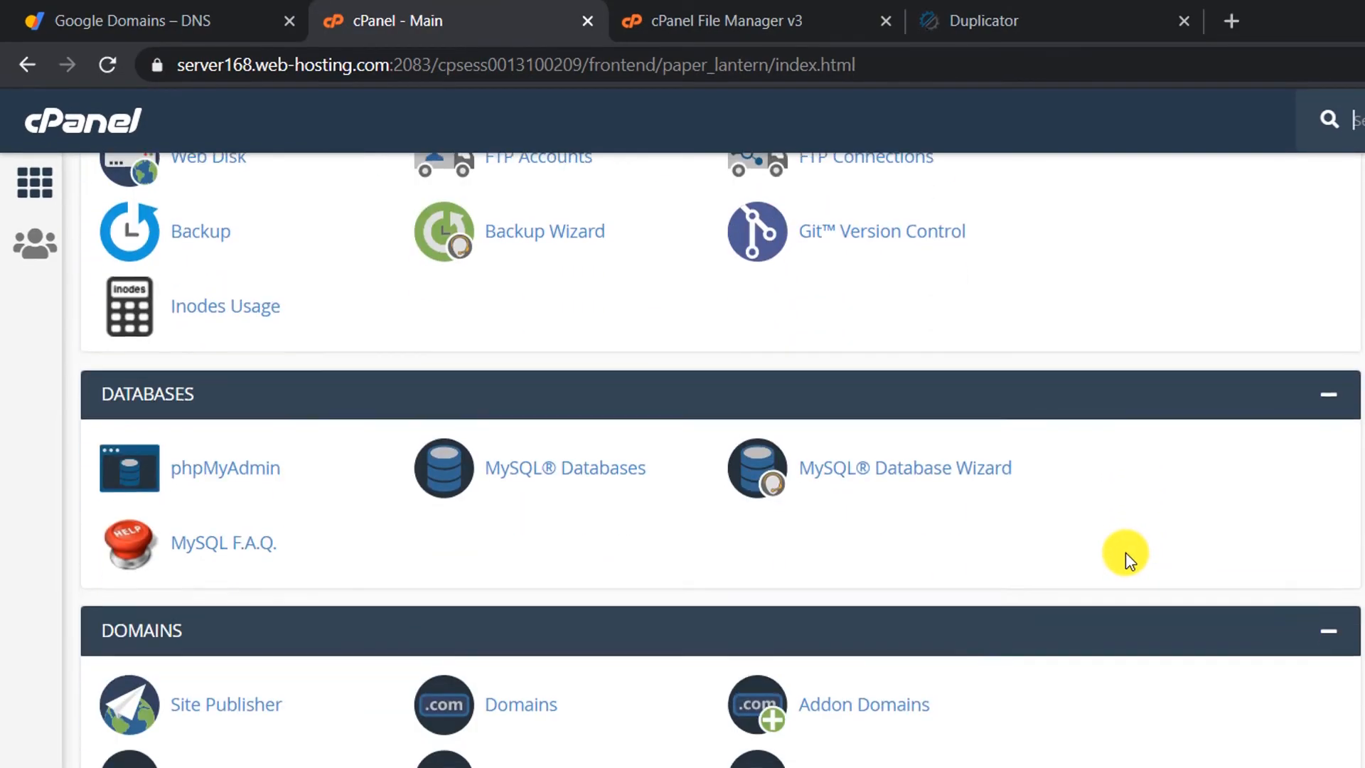
{"action": "scroll", "coordinate": [1115, 548], "scroll_direction": "down", "scroll_amount": 15}
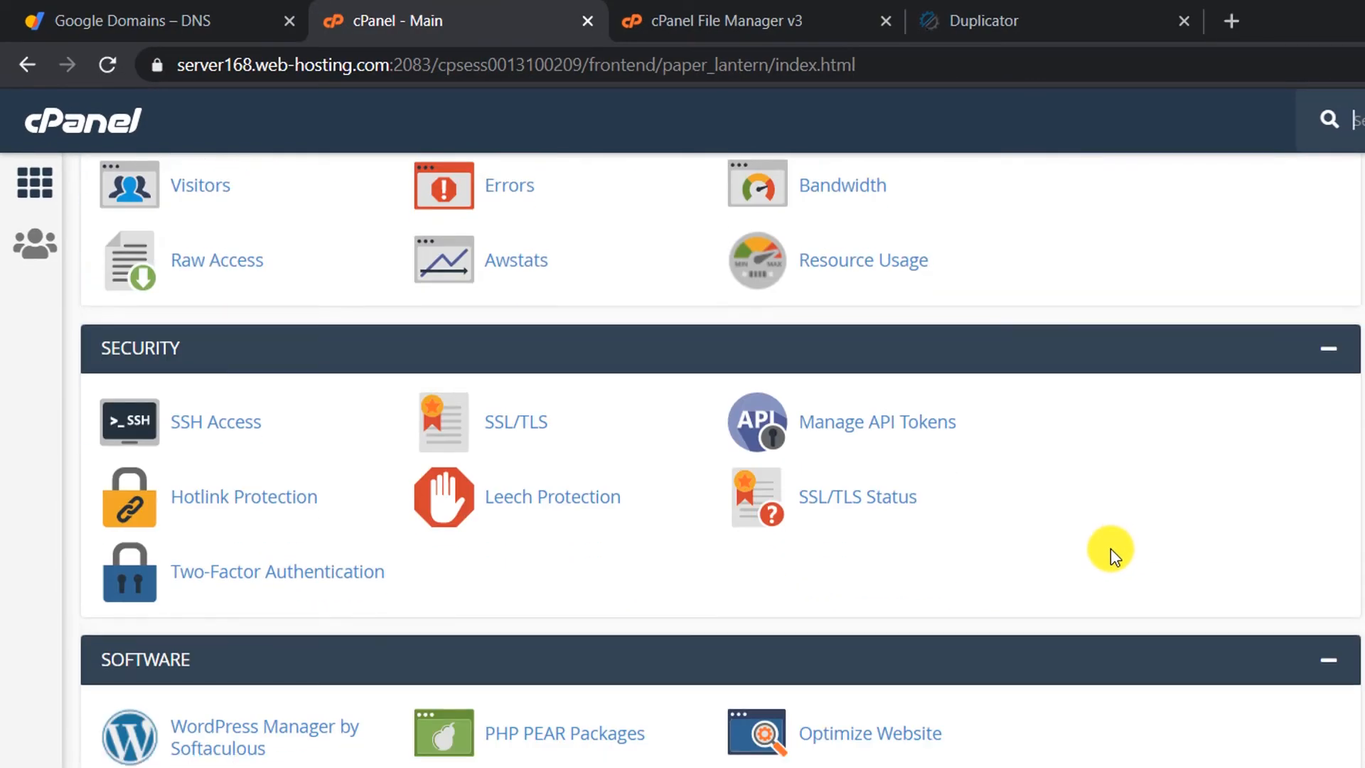
{"action": "scroll", "coordinate": [1110, 548], "scroll_direction": "down", "scroll_amount": 1}
{"action": "scroll", "coordinate": [1110, 547], "scroll_direction": "up", "scroll_amount": 12}
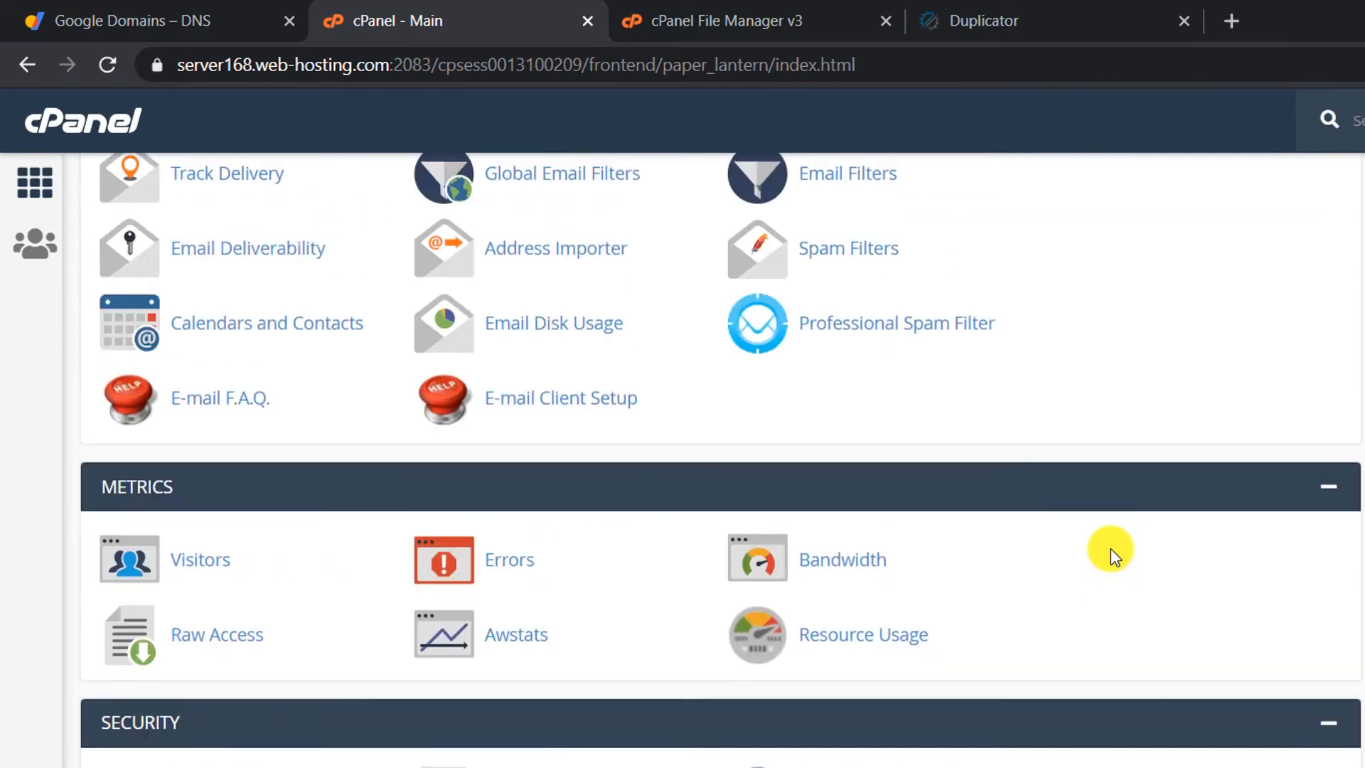
{"action": "scroll", "coordinate": [1110, 548], "scroll_direction": "up", "scroll_amount": 7}
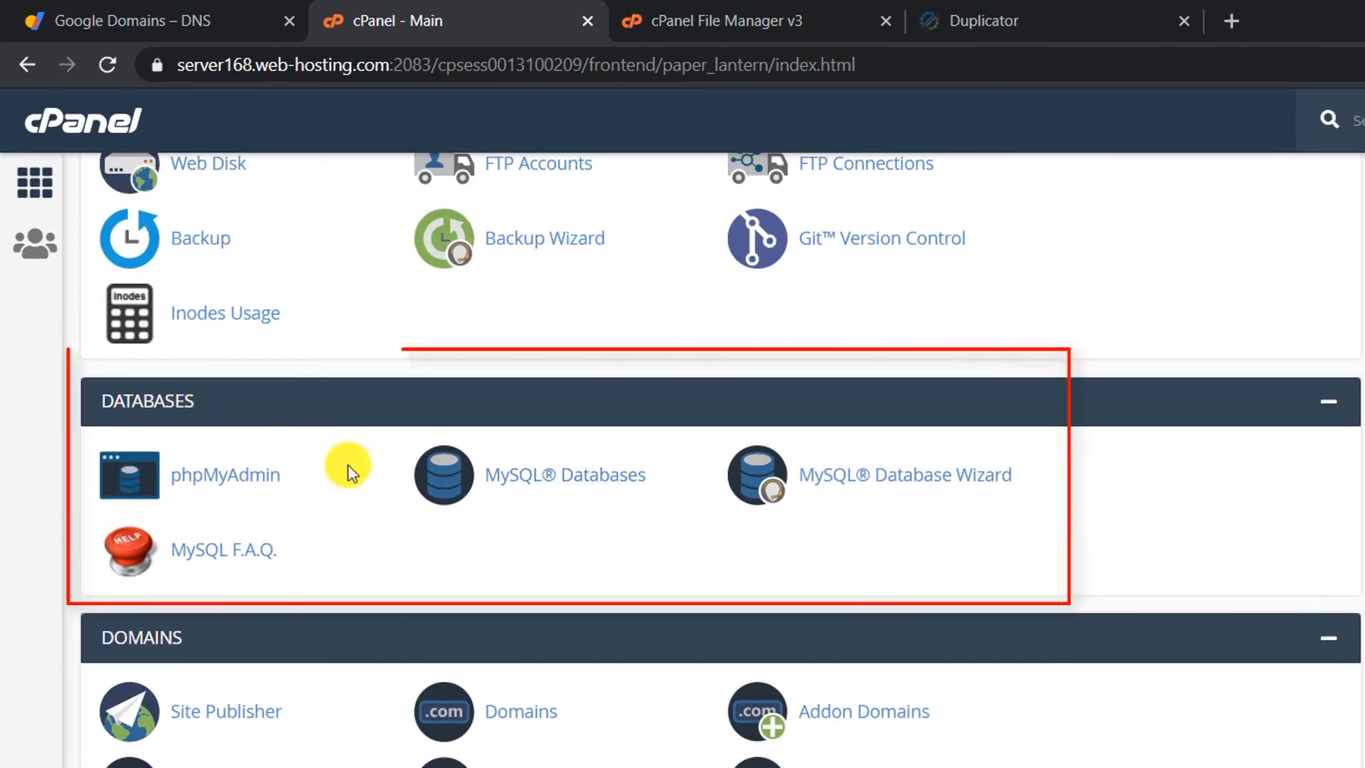
{"action": "left_click", "coordinate": [504, 491]}
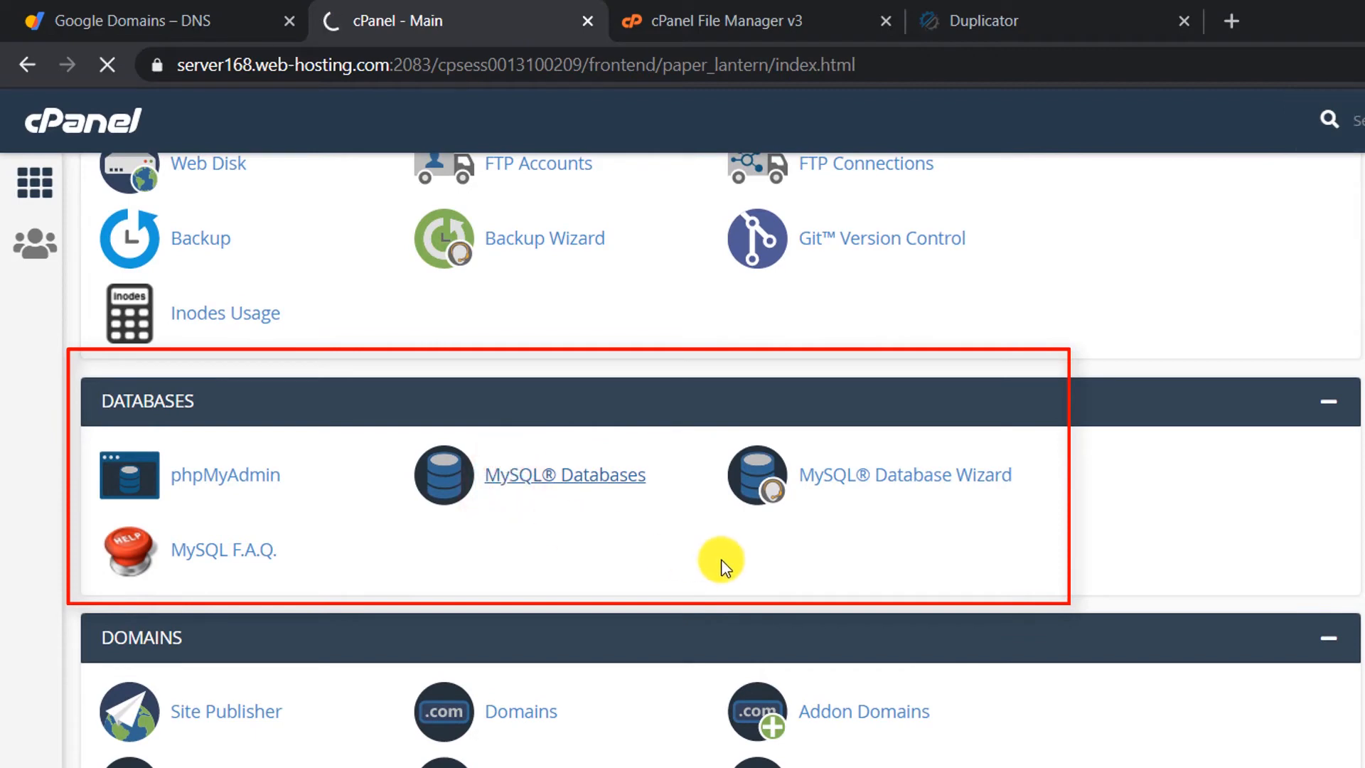
Create a new MySQL database named smrtggdb under the bestalky_ prefix.
{"action": "scroll", "coordinate": [715, 567], "scroll_direction": "down", "scroll_amount": 2}
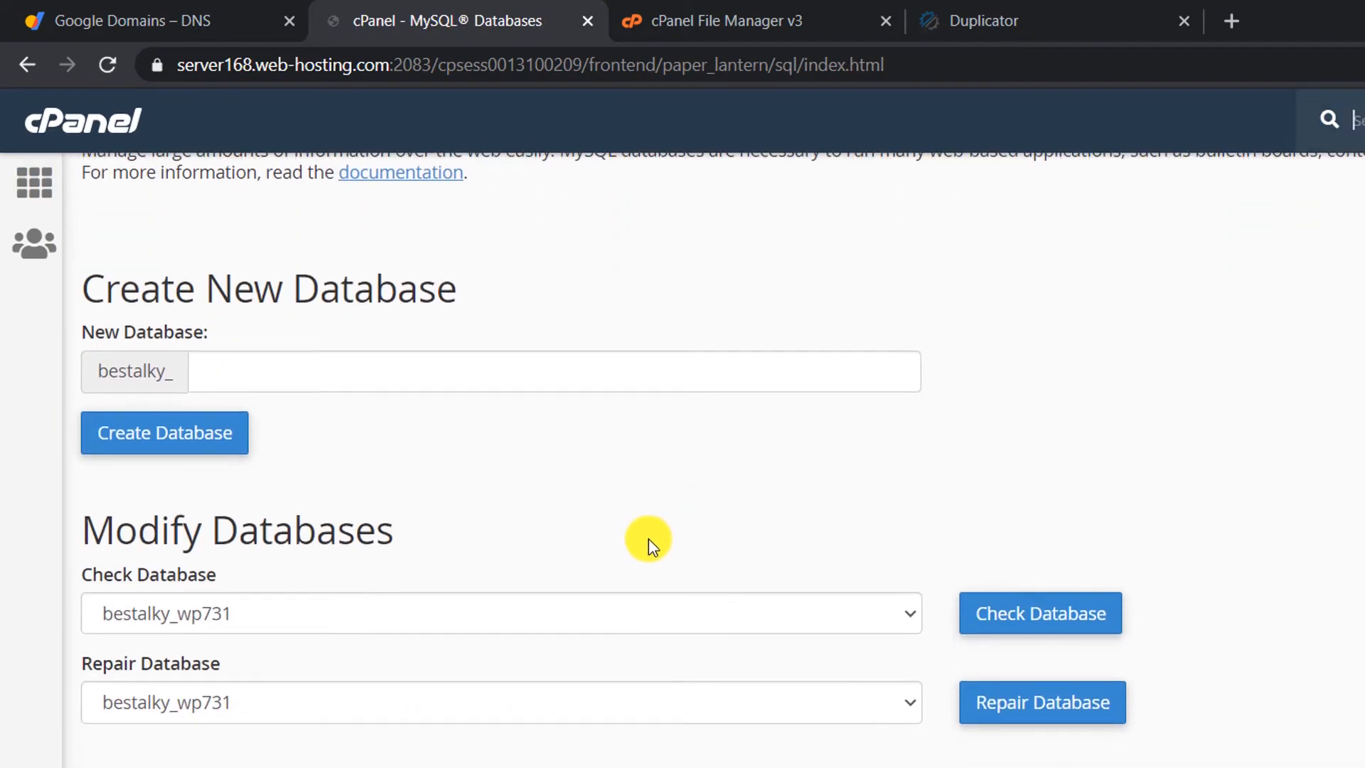
{"action": "left_click", "coordinate": [434, 496]}
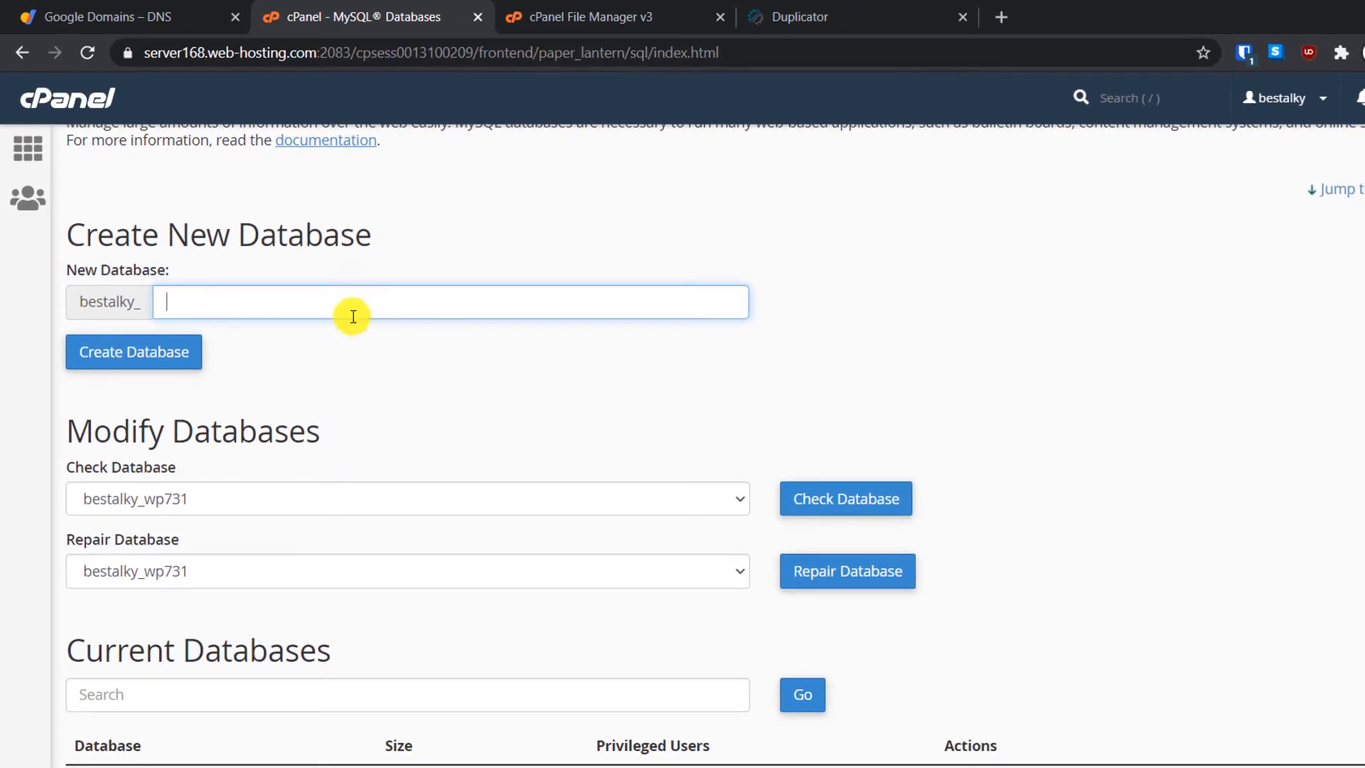
{"action": "left_click", "coordinate": [353, 315]}
{"action": "left_click_drag", "start_coordinate": [200, 302], "coordinate": [249, 303]}
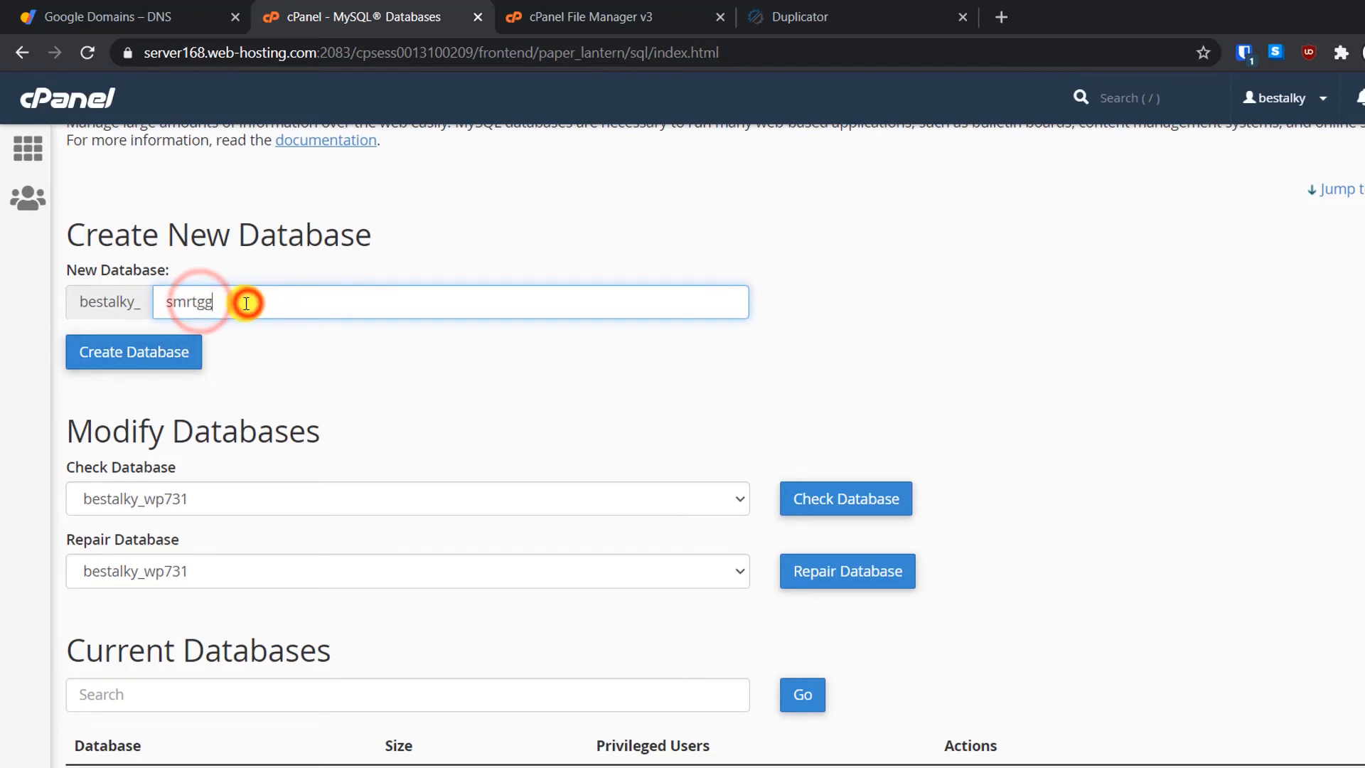
{"action": "type", "text": "ggdb"}
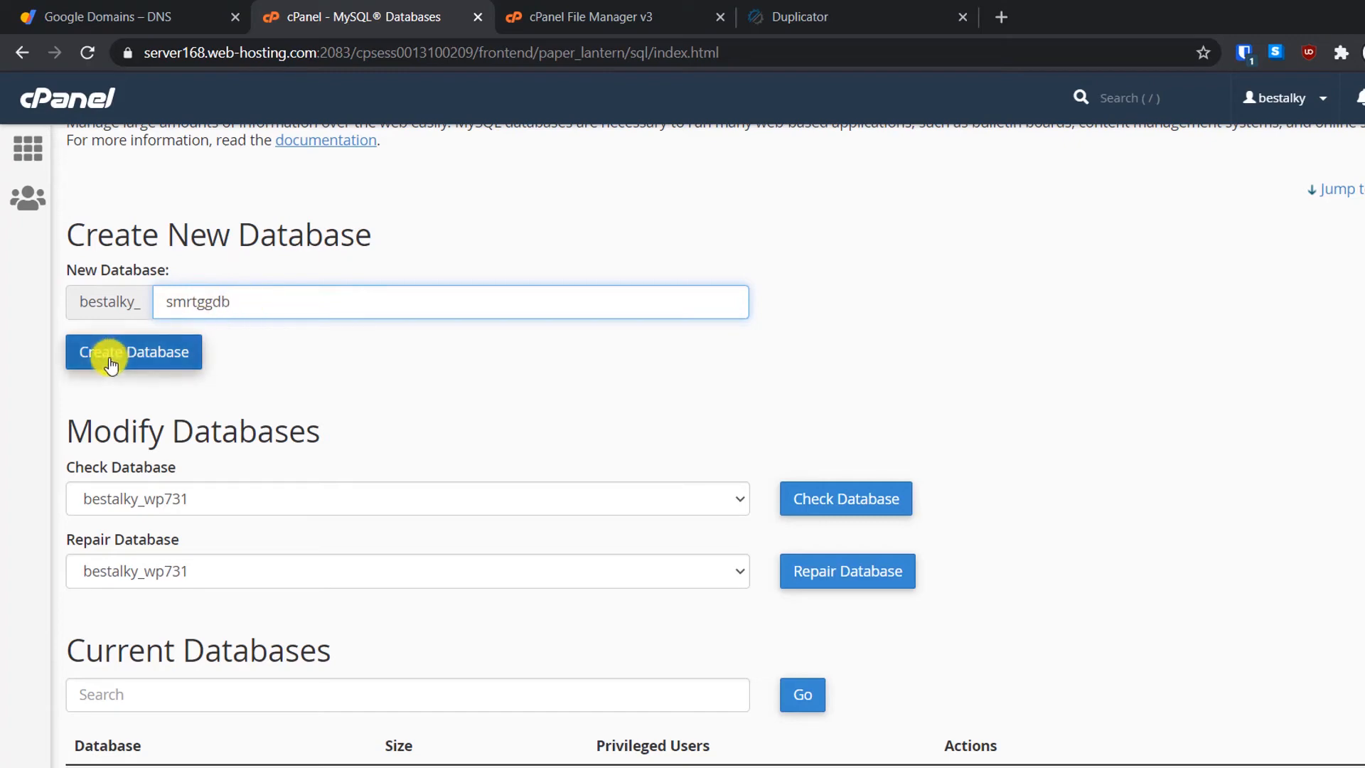
{"action": "left_click", "coordinate": [110, 363]}
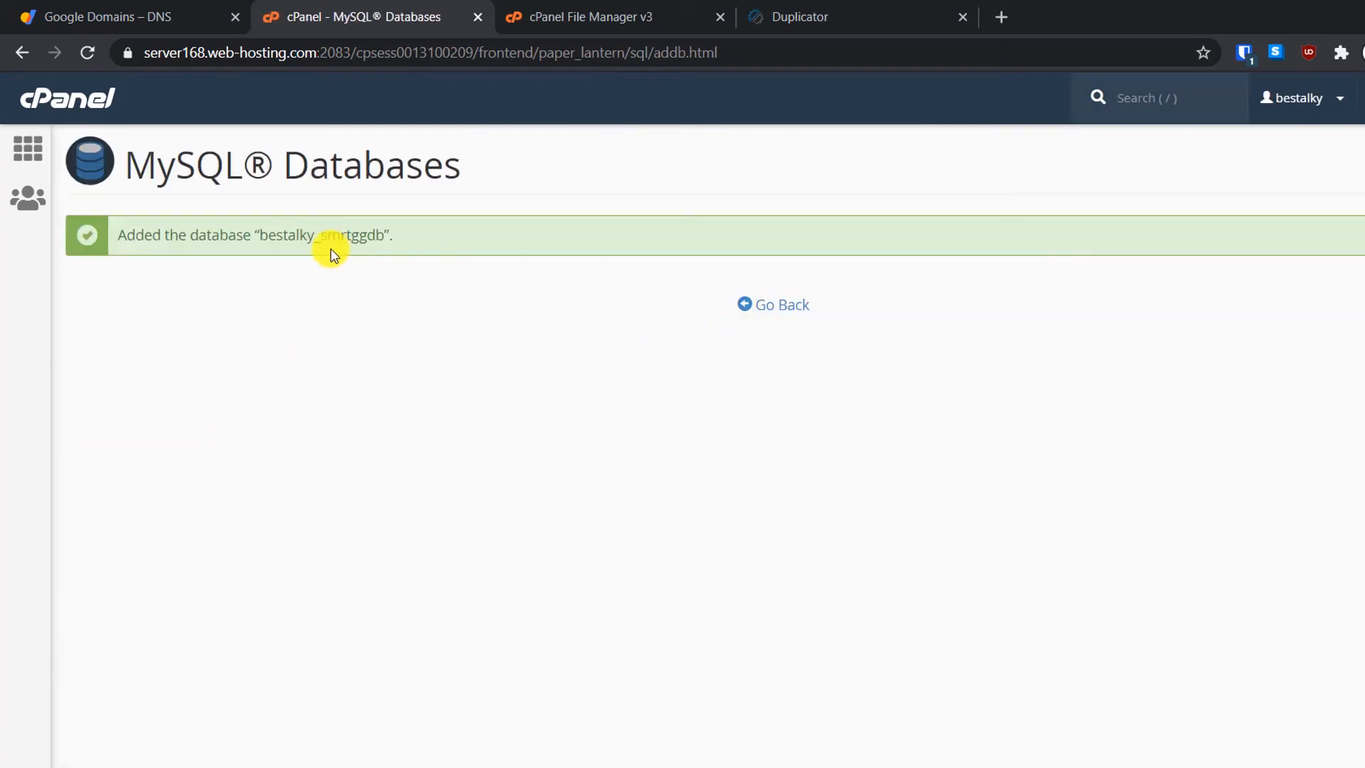
Copy the new database's full name and enter bestalky_smrtggdb as the Database in the Duplicator installer's setup.
{"action": "left_click_drag", "start_coordinate": [260, 242], "coordinate": [389, 235]}
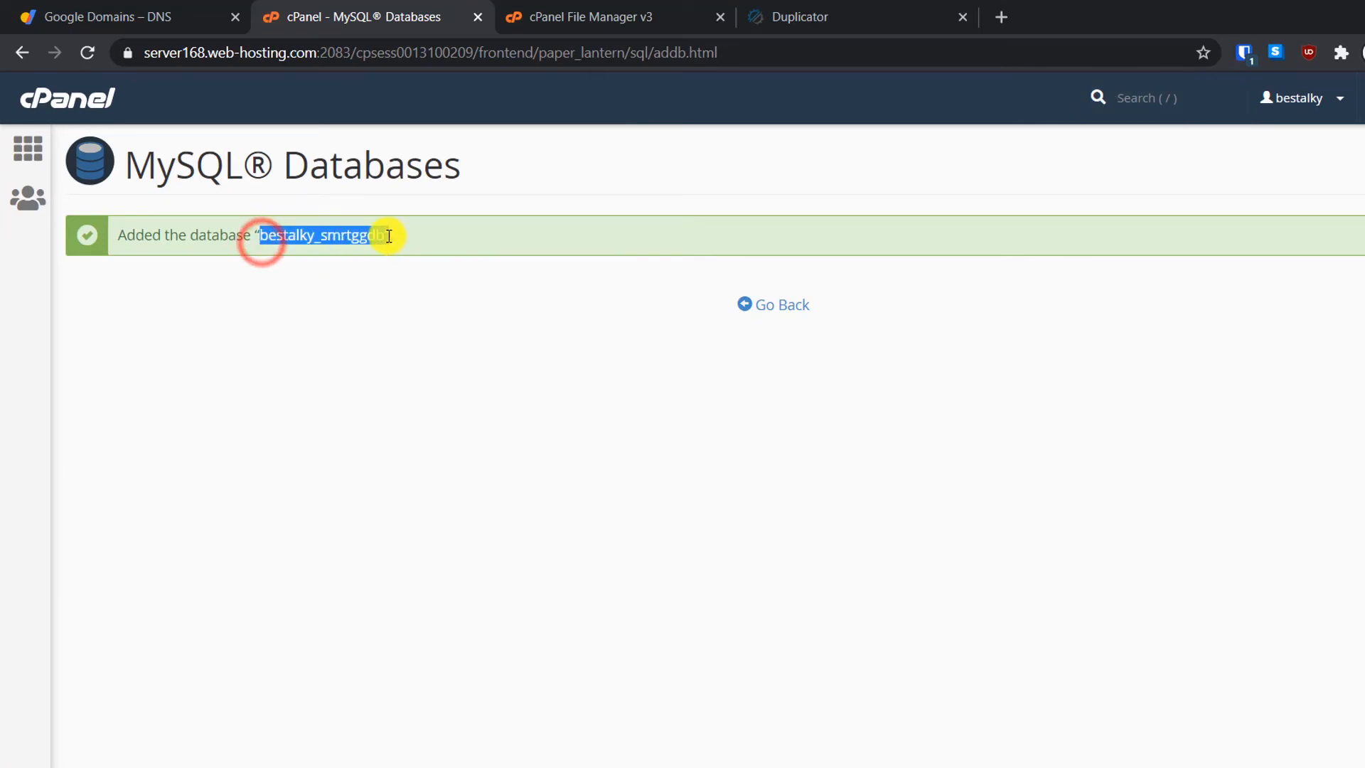
{"action": "left_click", "coordinate": [817, 16]}
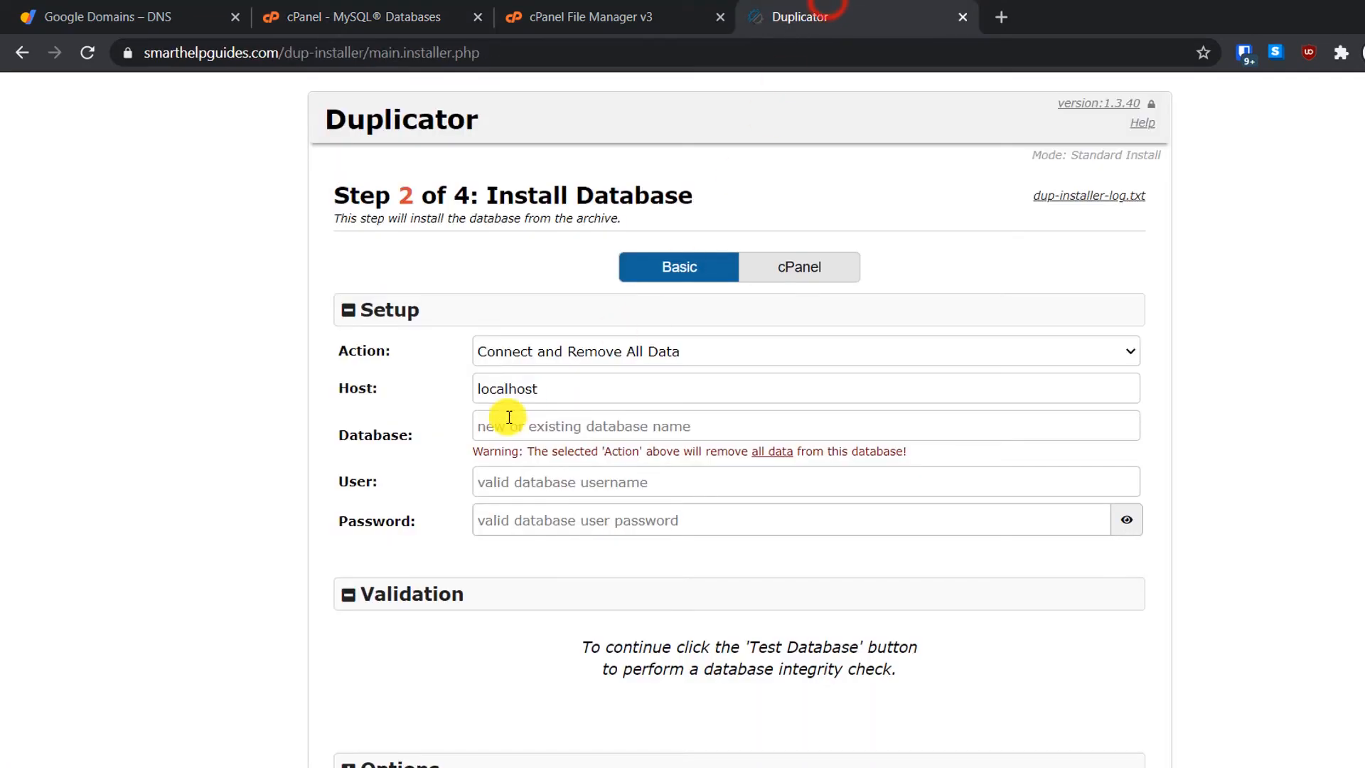
{"action": "left_click", "coordinate": [538, 429]}
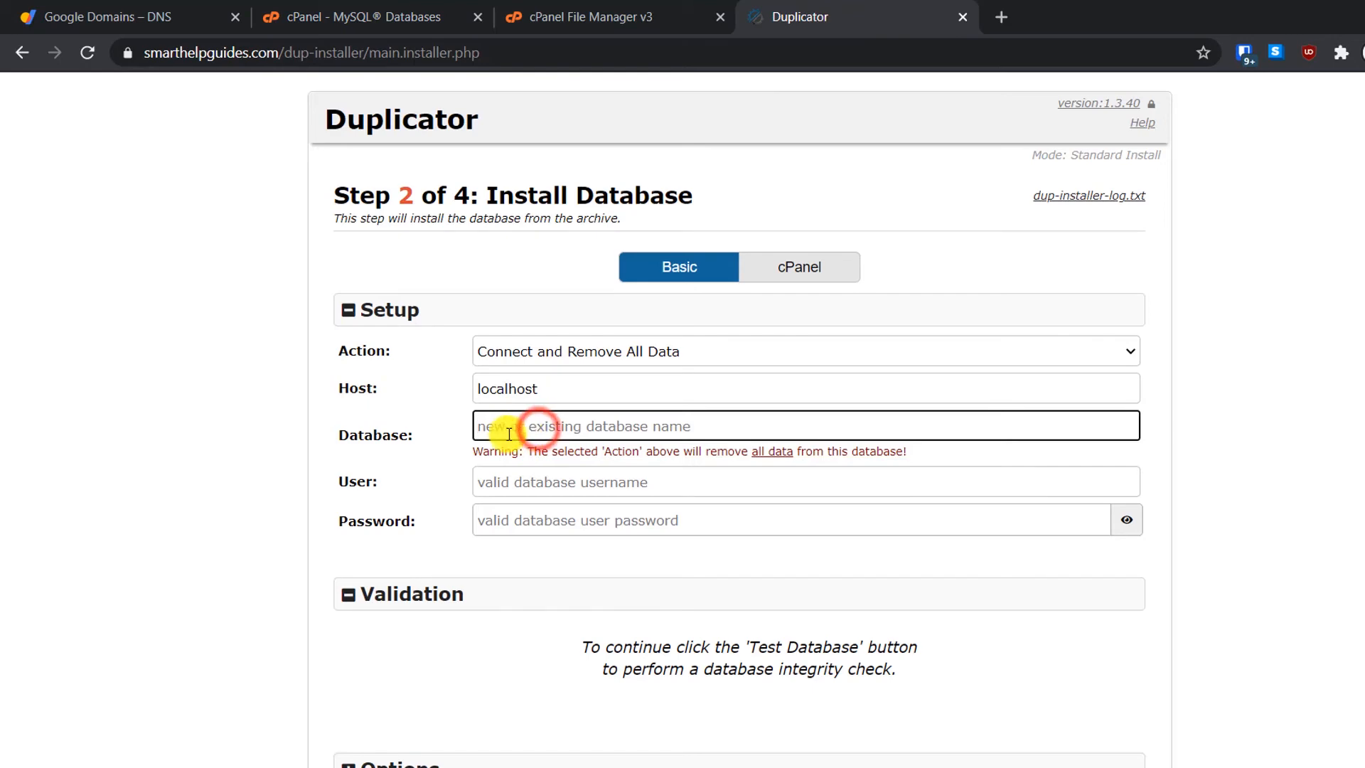
{"action": "type", "text": "bestalky_smrtggdb'"}
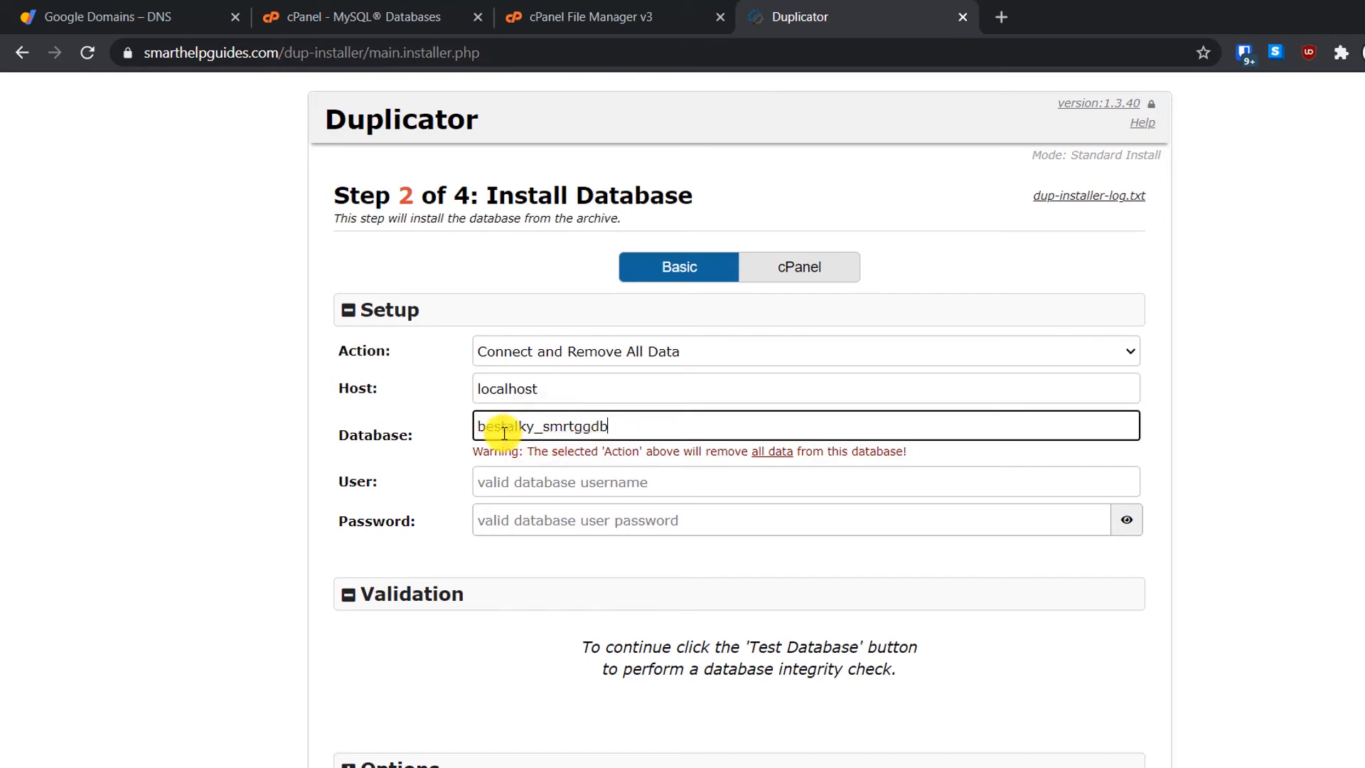
Return to cPanel's MySQL Databases page and enter smtggusr as the username for a new MySQL user.
{"action": "left_click", "coordinate": [671, 16]}
{"action": "left_click", "coordinate": [463, 21]}
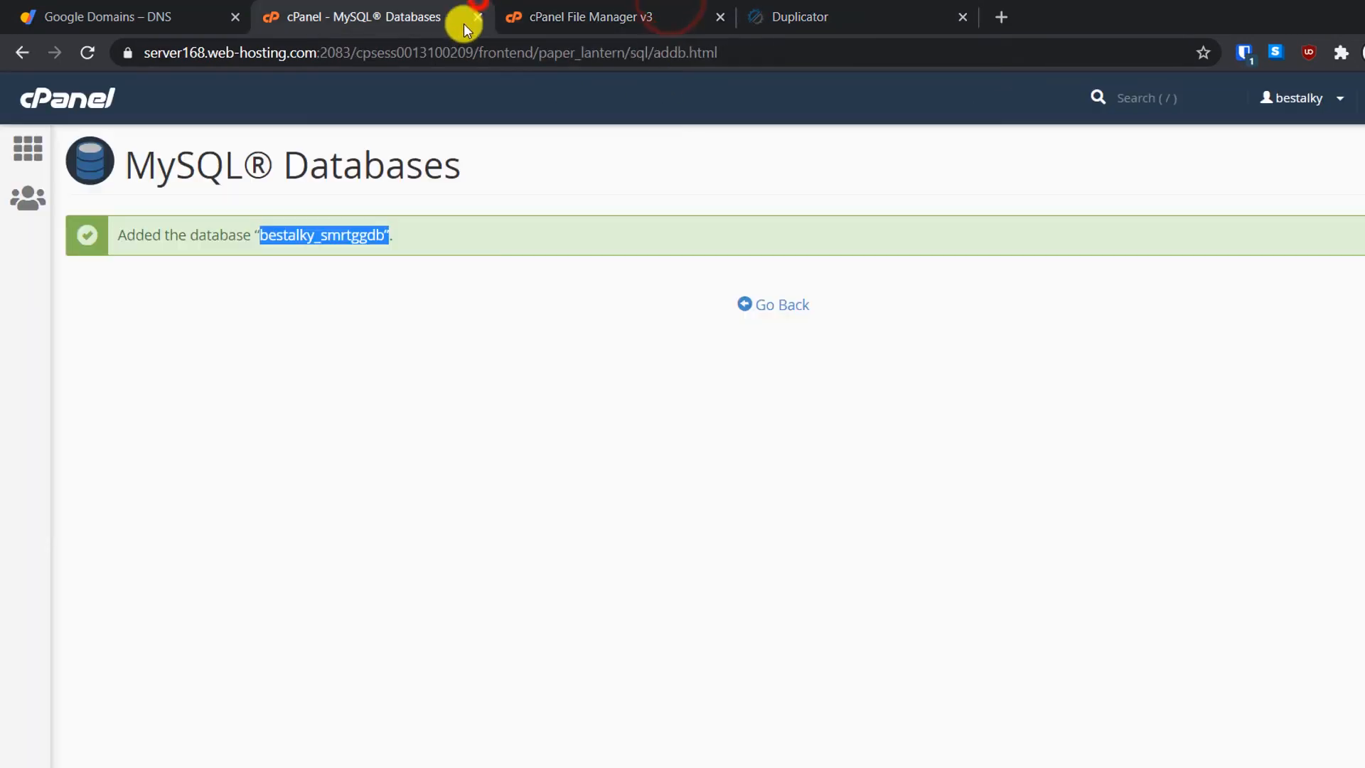
{"action": "left_click", "coordinate": [762, 304]}
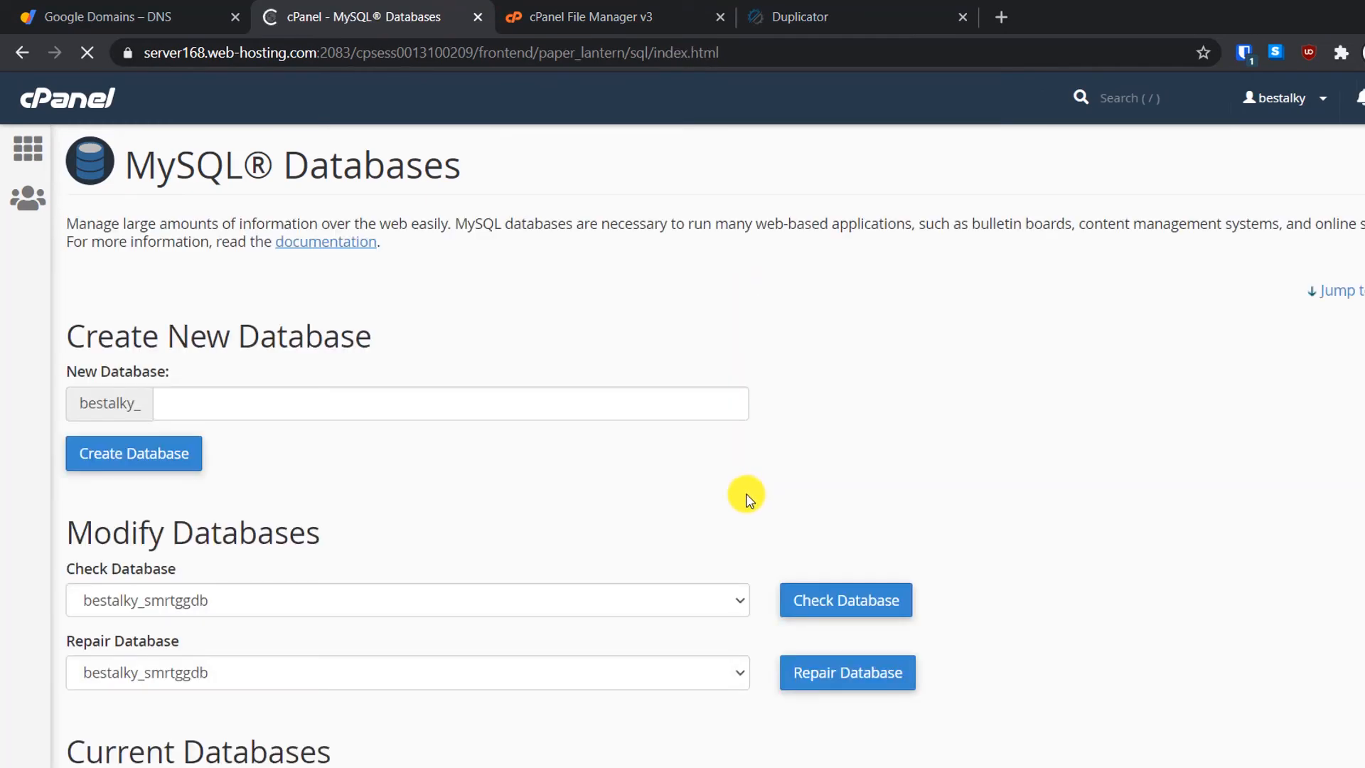
{"action": "scroll", "coordinate": [739, 540], "scroll_direction": "down", "scroll_amount": 15}
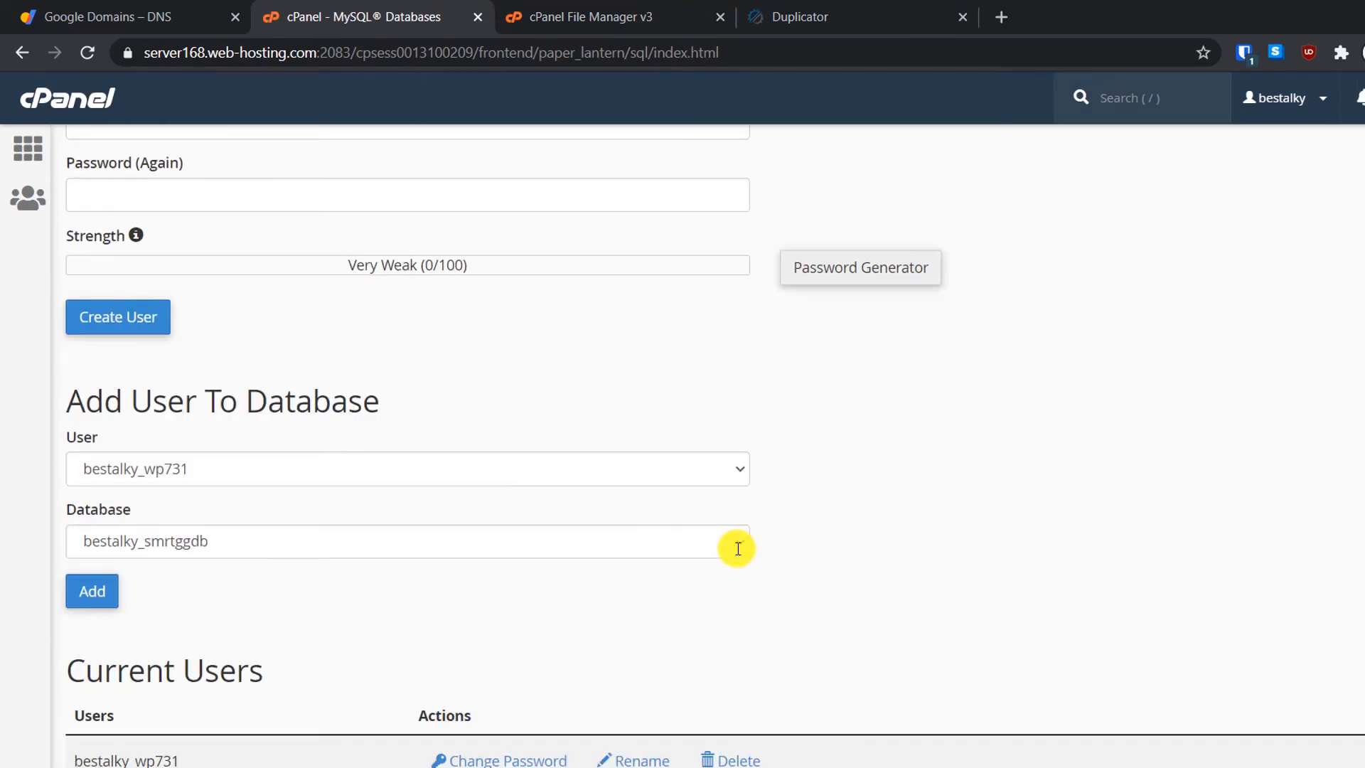
{"action": "scroll", "coordinate": [237, 392], "scroll_direction": "up", "scroll_amount": 4}
{"action": "left_click", "coordinate": [184, 340]}
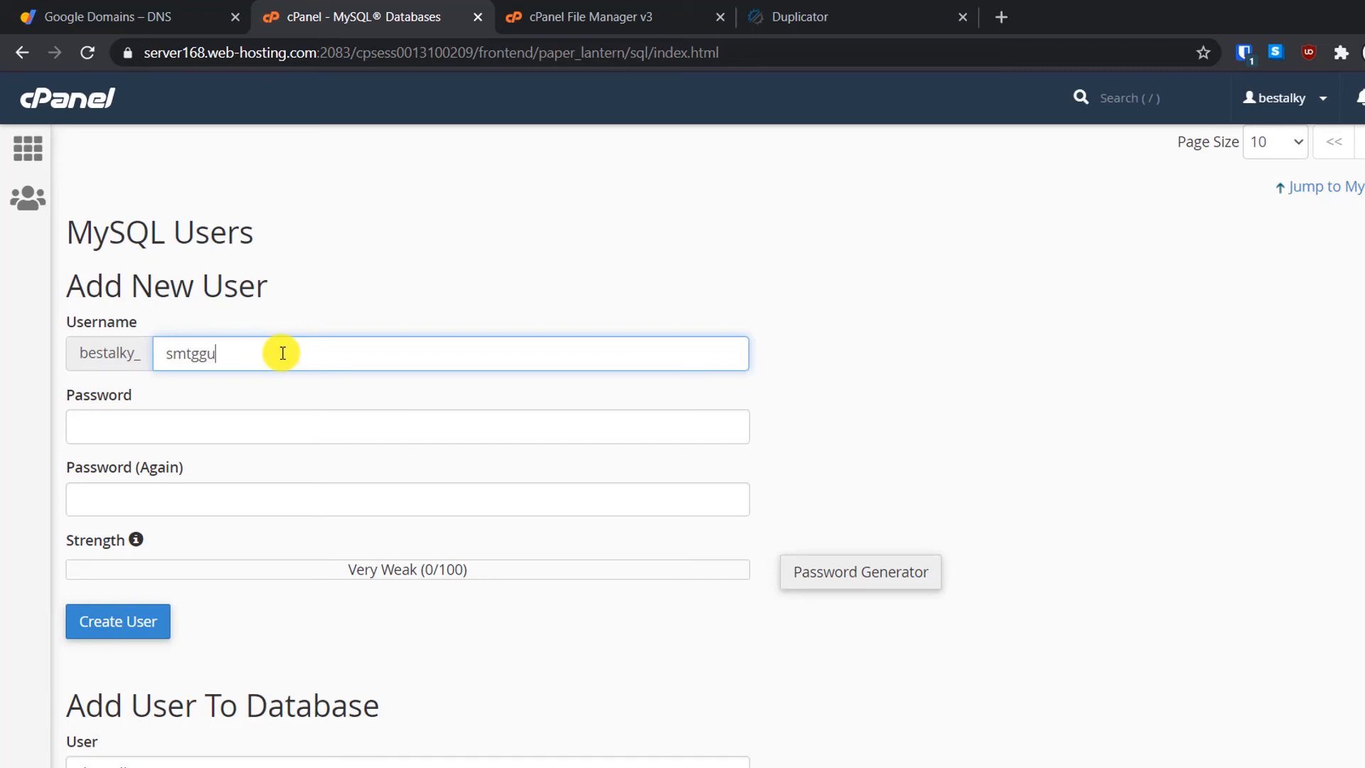
Generate a password with a length of 18 characters for the new MySQL user and copy it.
{"action": "left_click", "coordinate": [867, 574]}
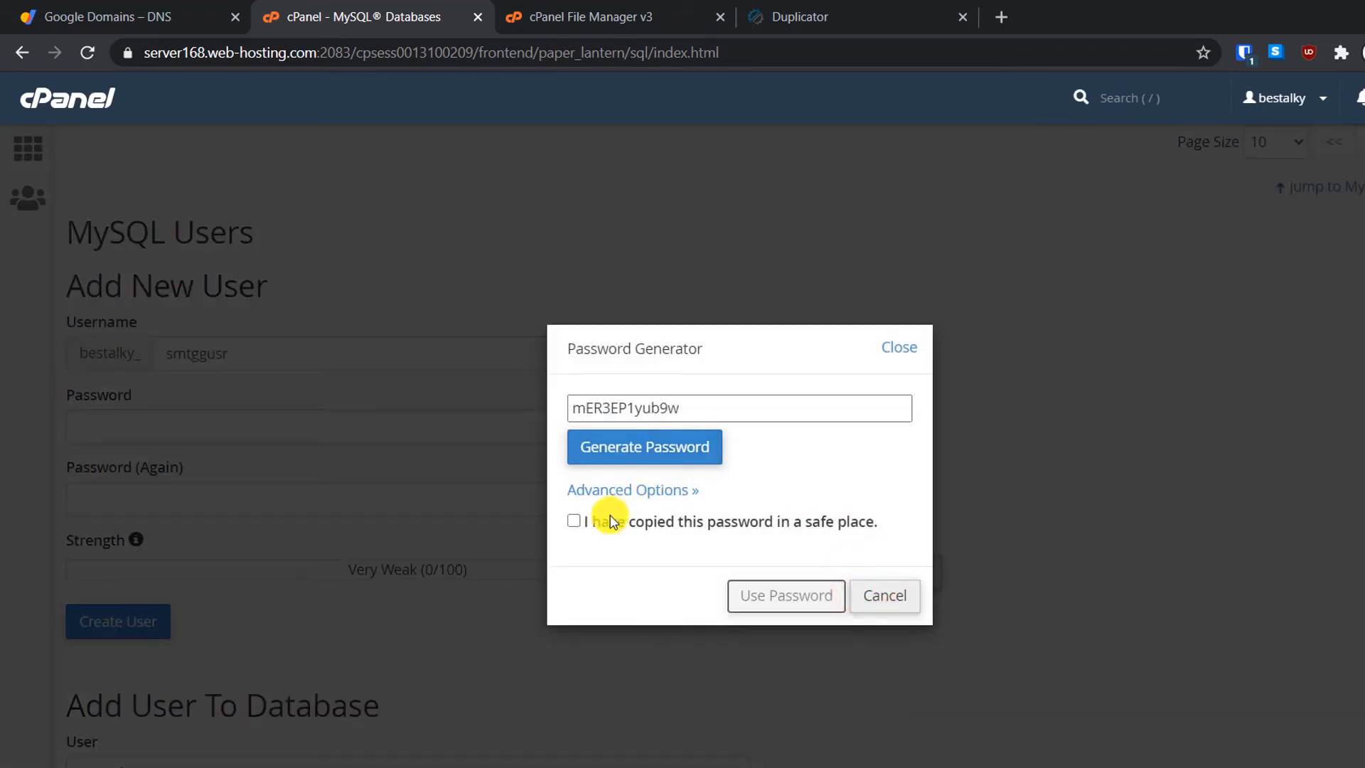
{"action": "left_click", "coordinate": [642, 496]}
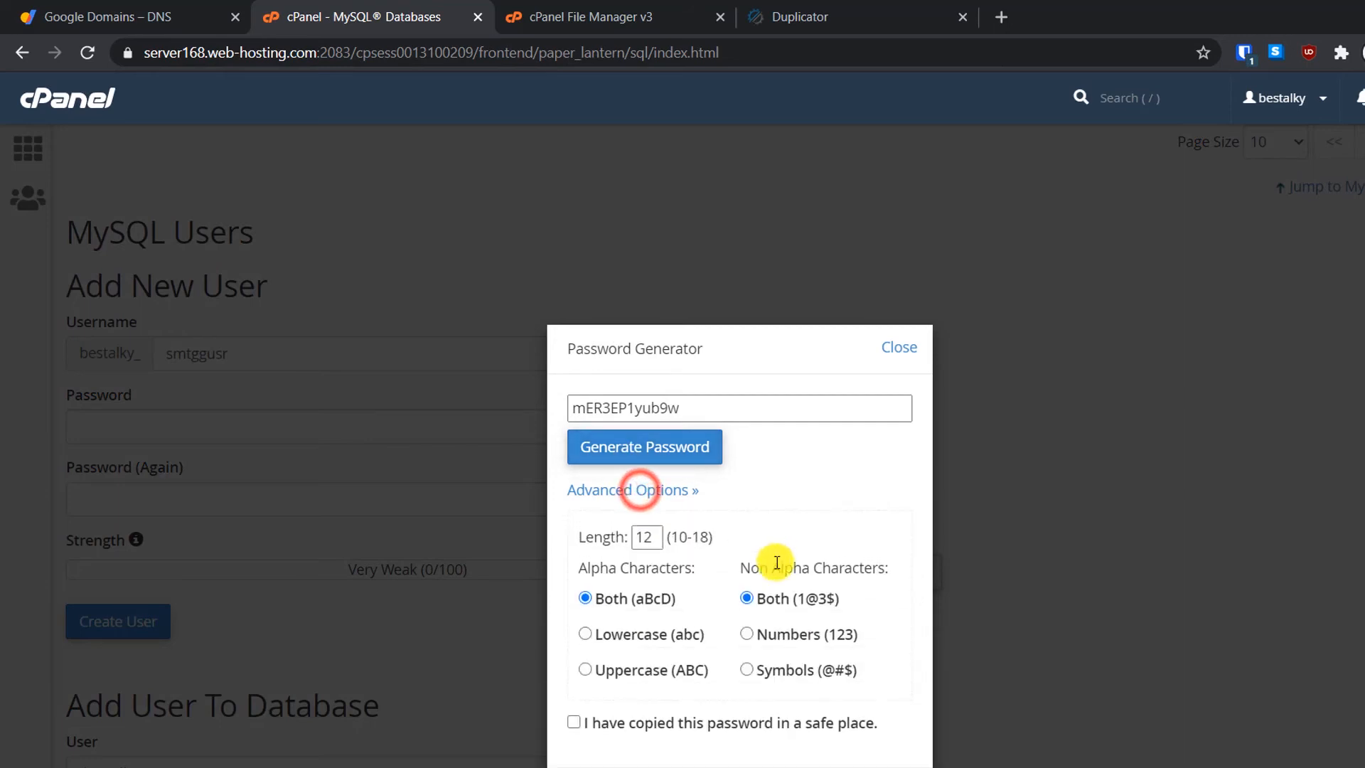
{"action": "left_click", "coordinate": [655, 540]}
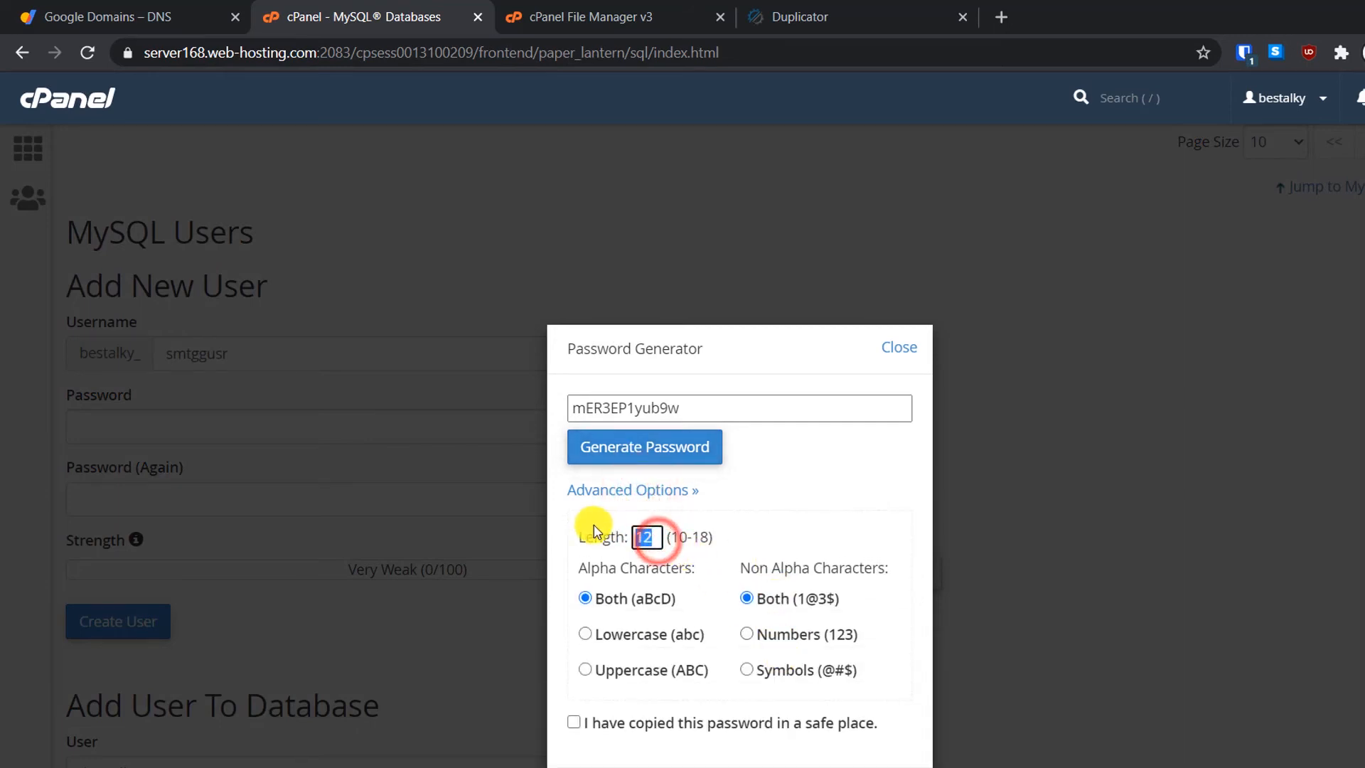
{"action": "key", "text": "BackSpace"}
{"action": "type", "text": "8"}
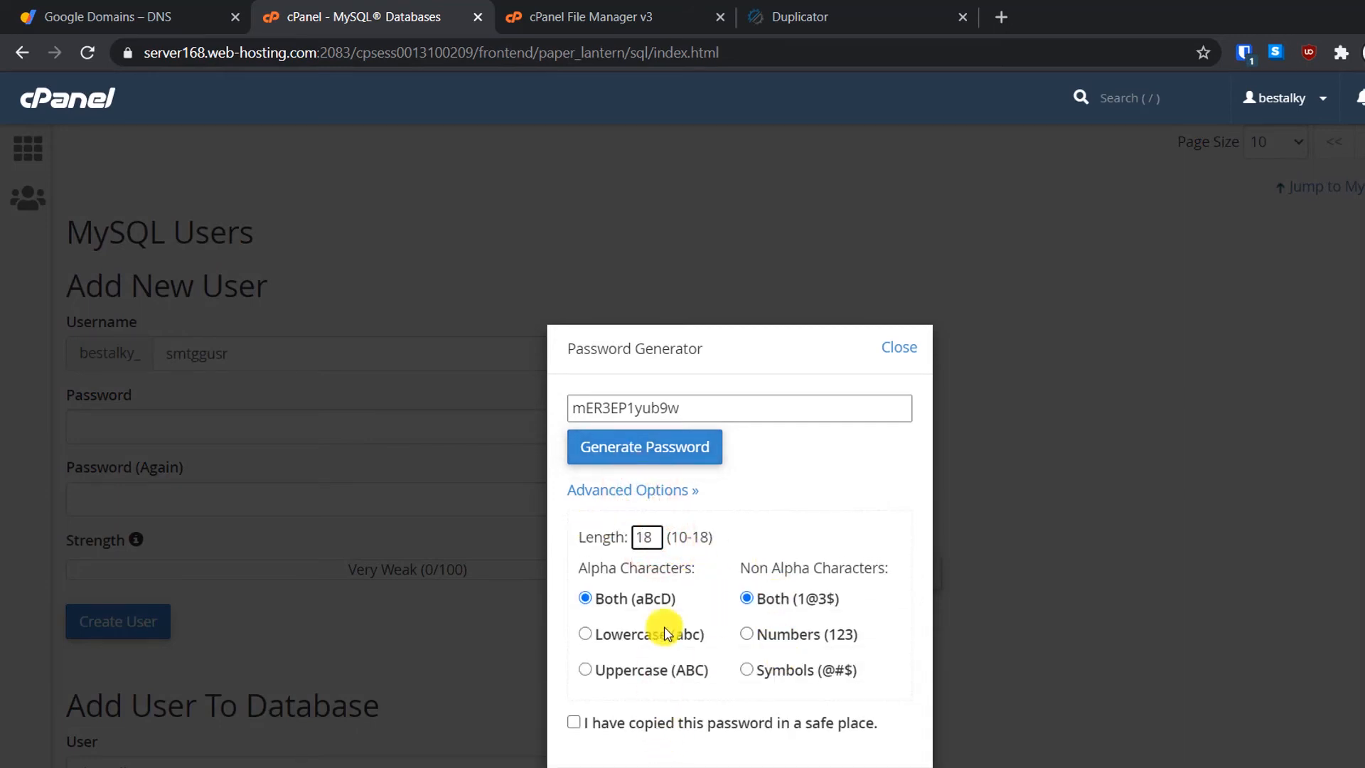
{"action": "left_click", "coordinate": [705, 455]}
{"action": "left_click", "coordinate": [732, 412]}
{"action": "left_click_drag", "start_coordinate": [732, 412], "coordinate": [584, 411]}
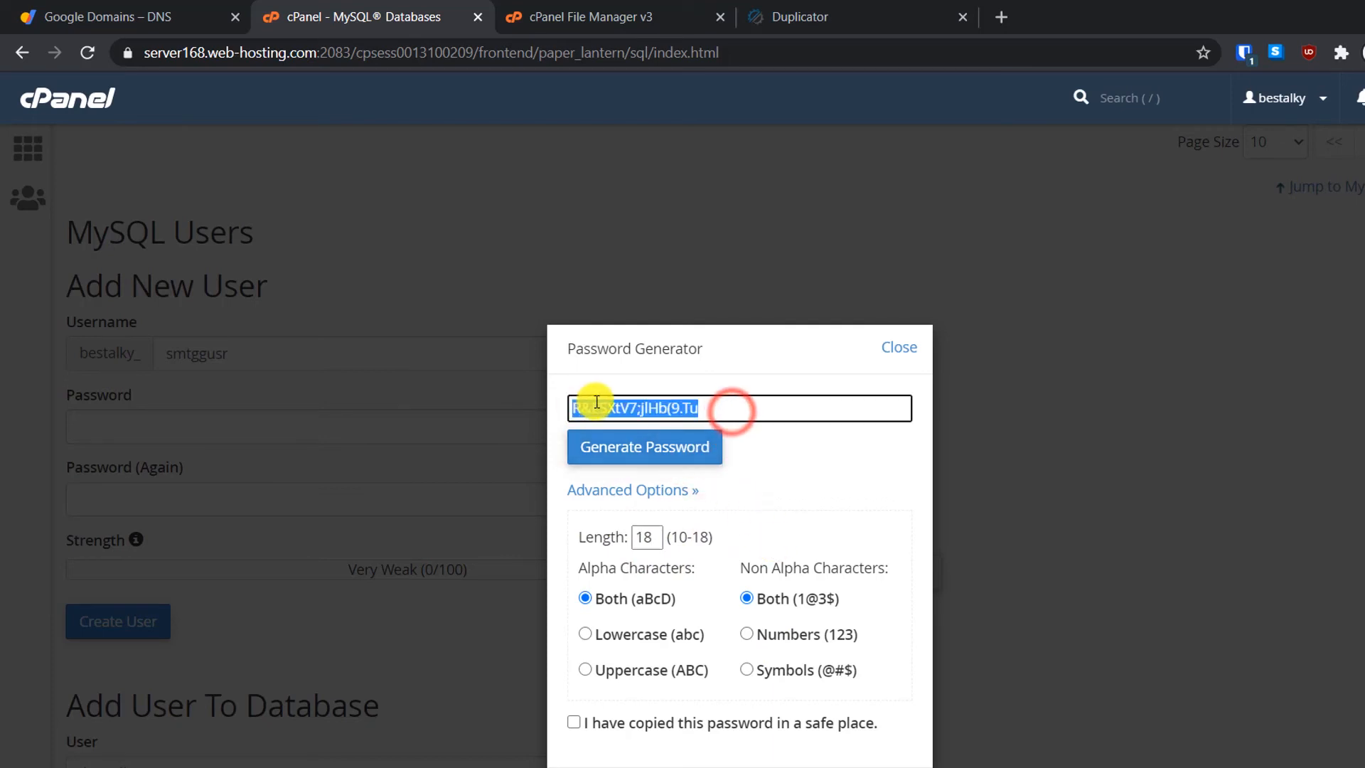
Confirm the generated password has been saved, apply it to both password fields and create the MySQL user.
{"action": "left_click", "coordinate": [748, 722]}
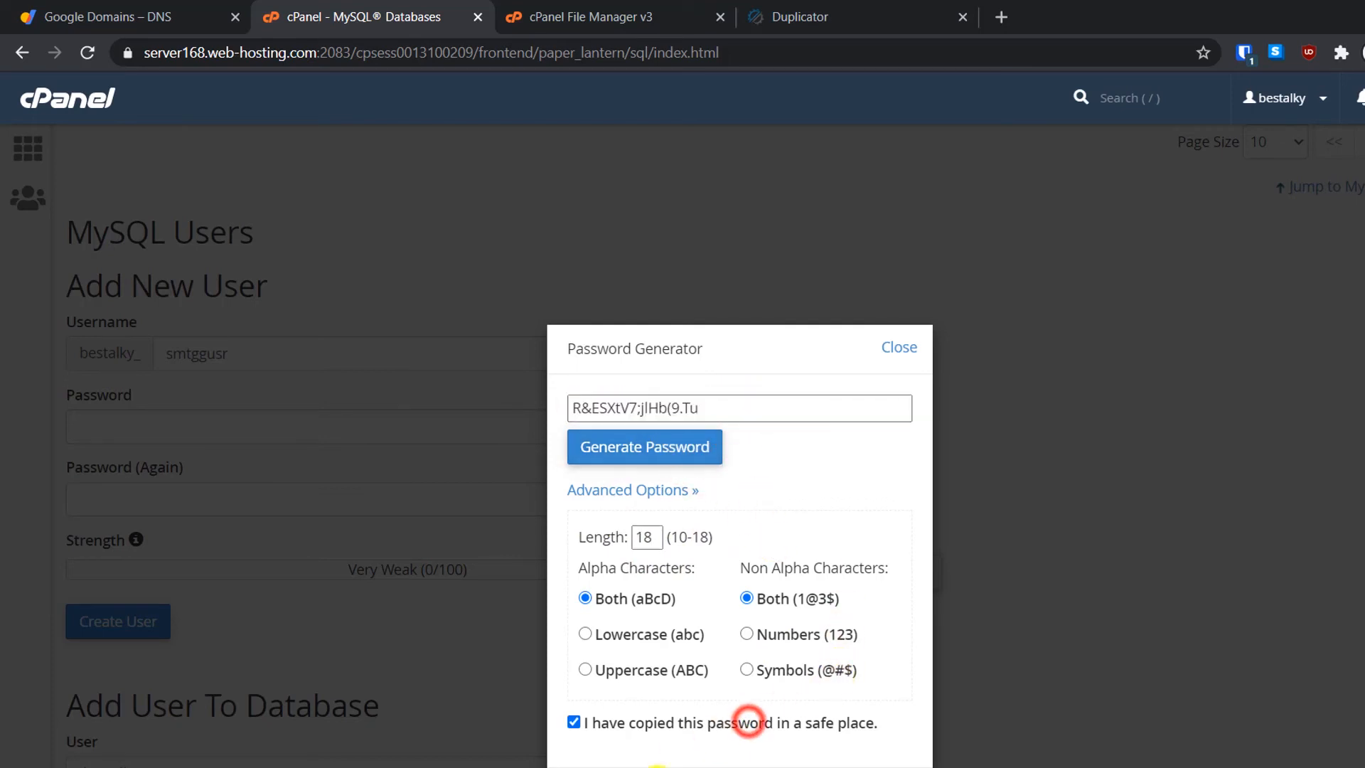
{"action": "left_click", "coordinate": [794, 764]}
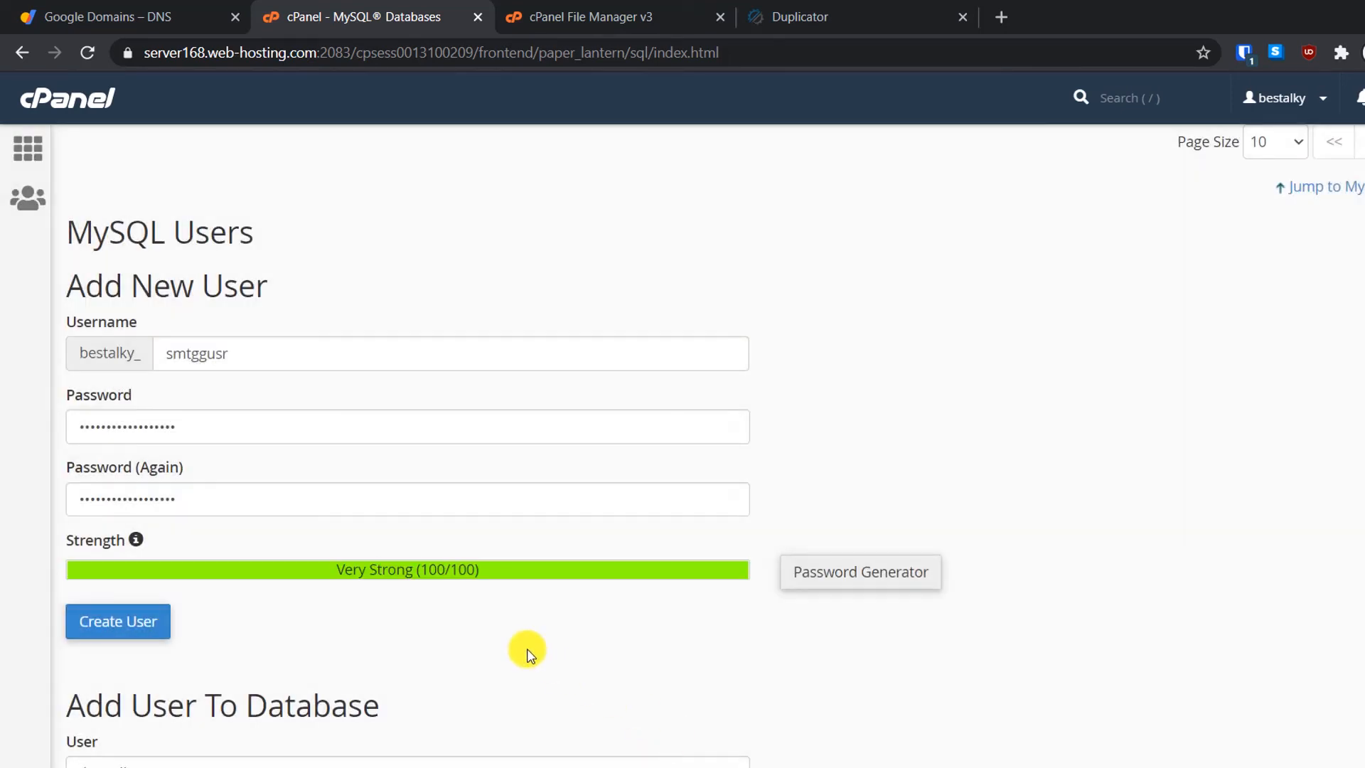
{"action": "left_click", "coordinate": [145, 631]}
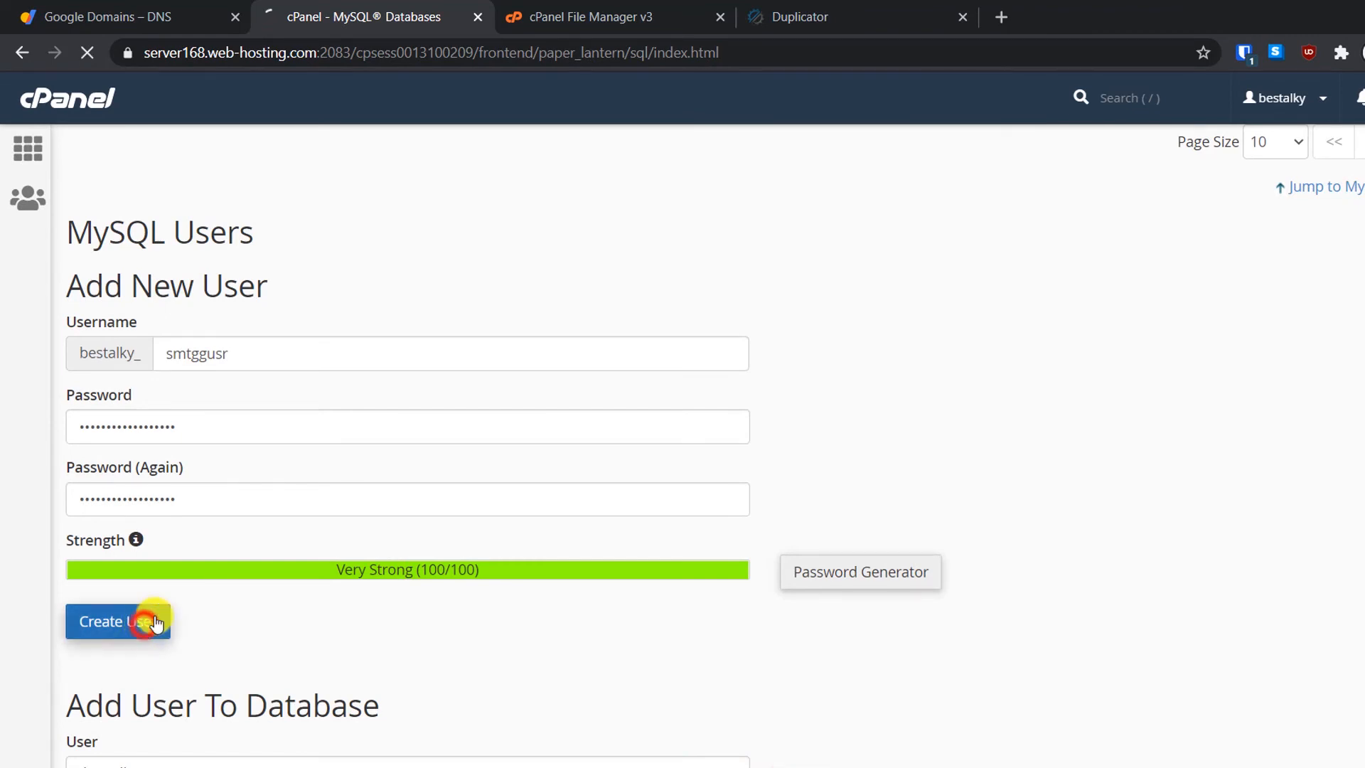
Paste the database user's password into the Duplicator installer's Password field and return to cPanel's MySQL Databases page.
{"action": "left_click", "coordinate": [650, 14]}
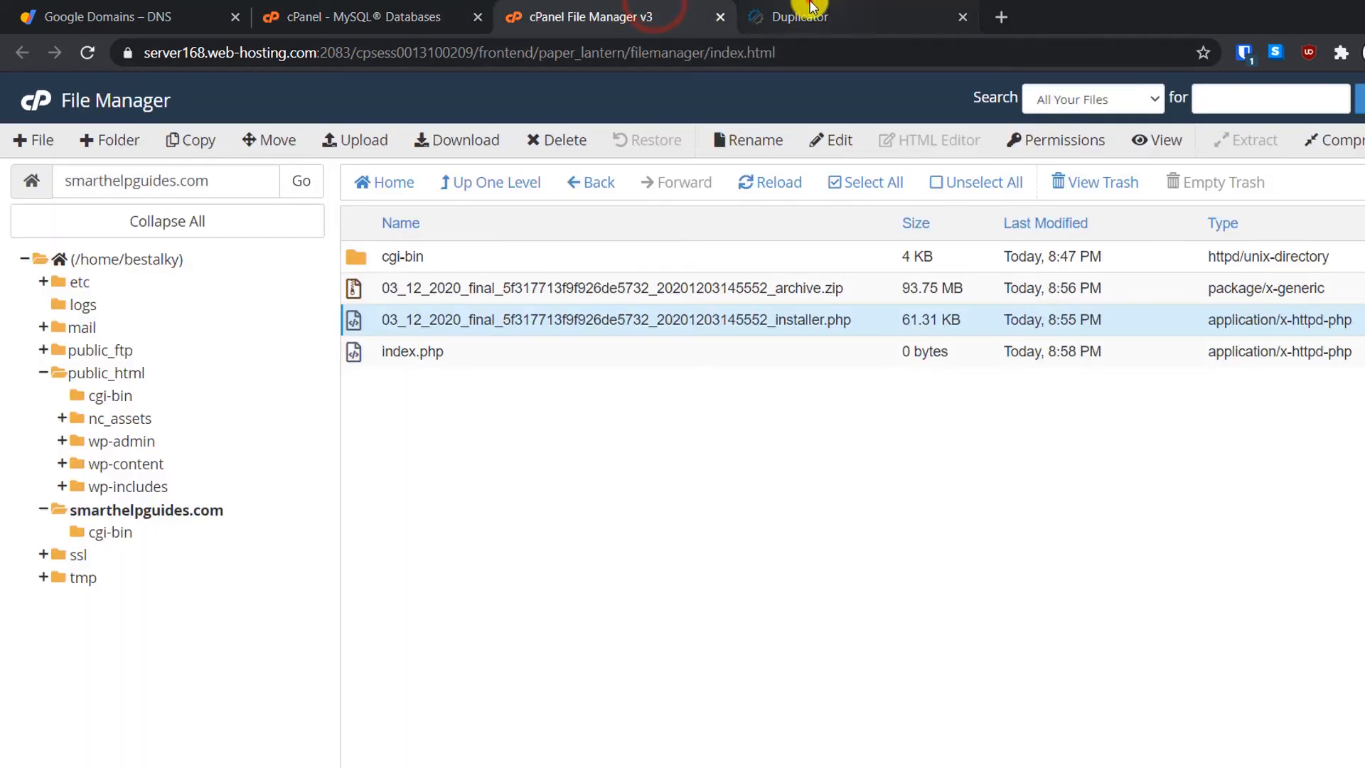
{"action": "left_click", "coordinate": [792, 15]}
{"action": "left_click", "coordinate": [501, 512]}
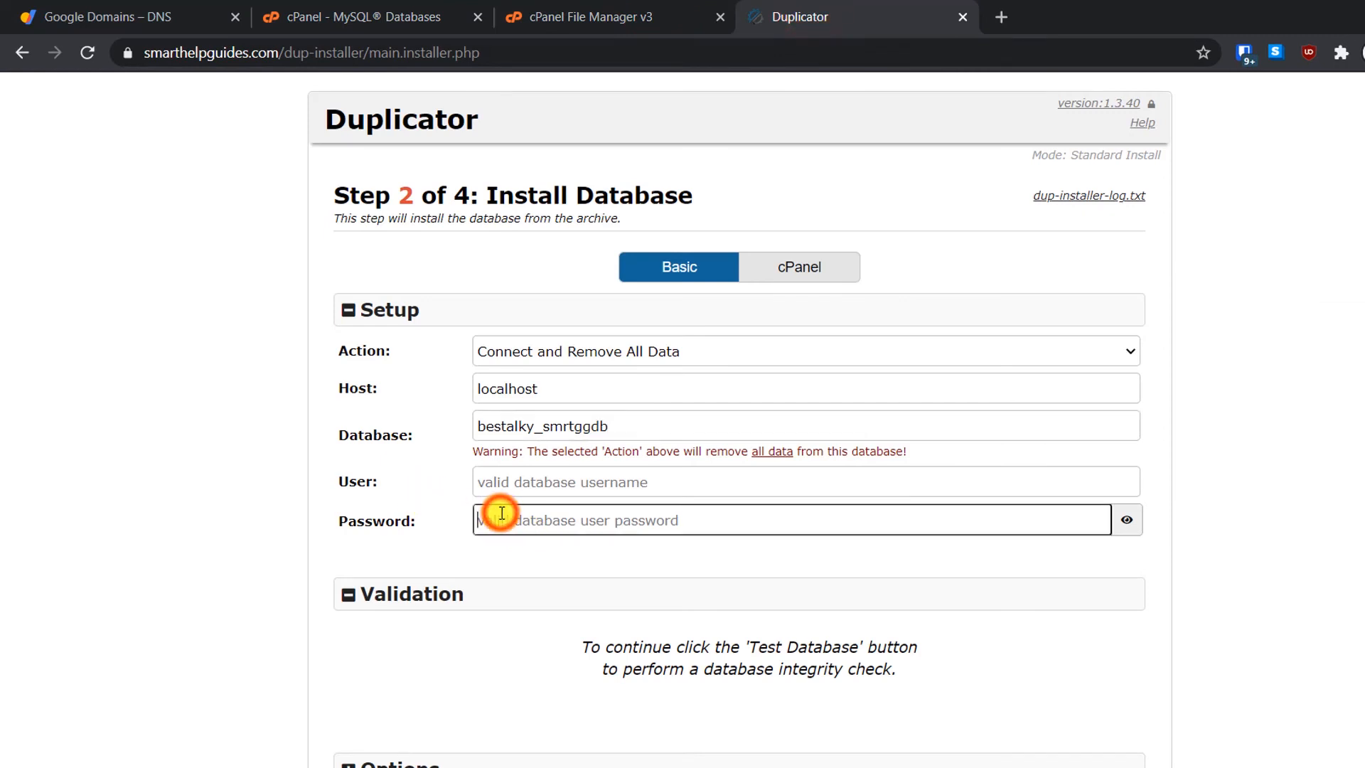
{"action": "key", "text": "ctrl+v"}
{"action": "left_click", "coordinate": [391, 15]}
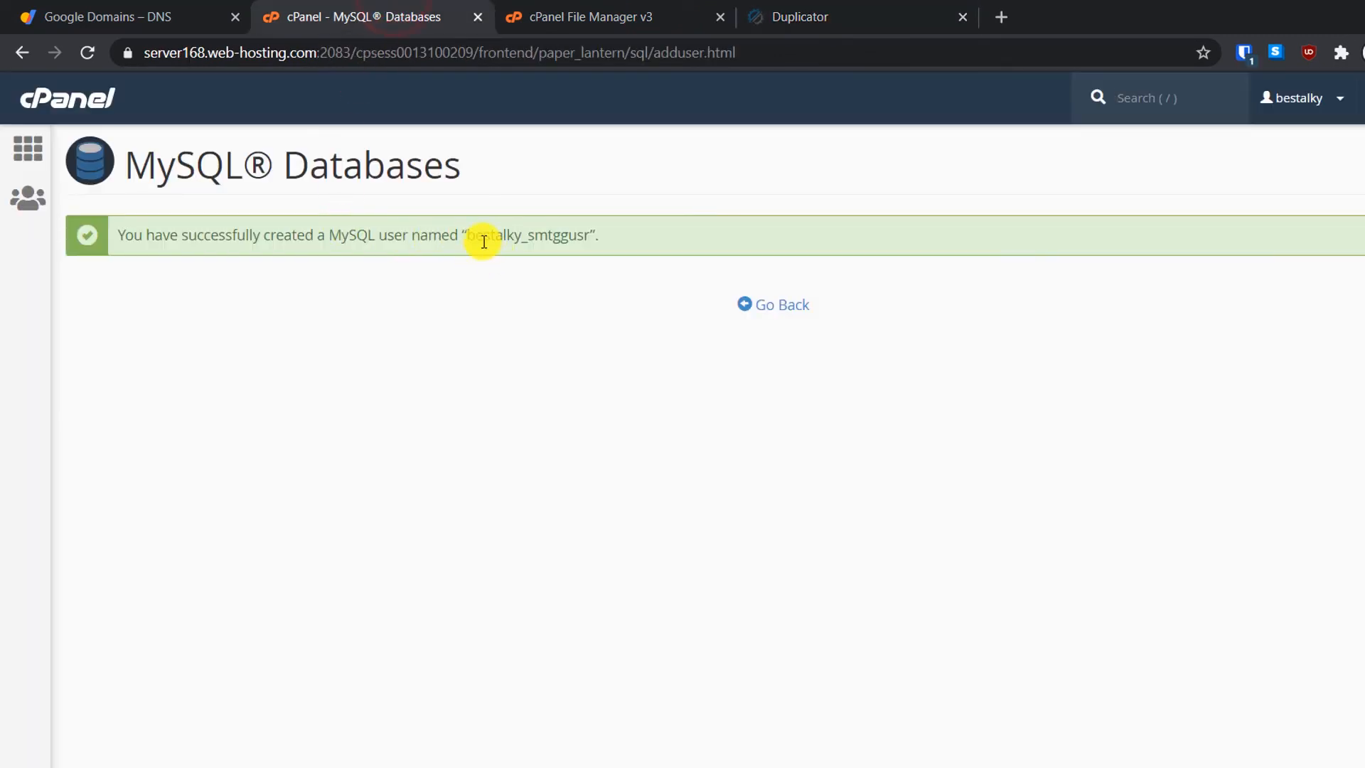
Copy the new MySQL user's name, bestalky_smtggusr, from cPanel into the Duplicator installer's User field.
{"action": "left_click_drag", "start_coordinate": [468, 235], "coordinate": [592, 231]}
{"action": "key", "text": "ctrl+c"}
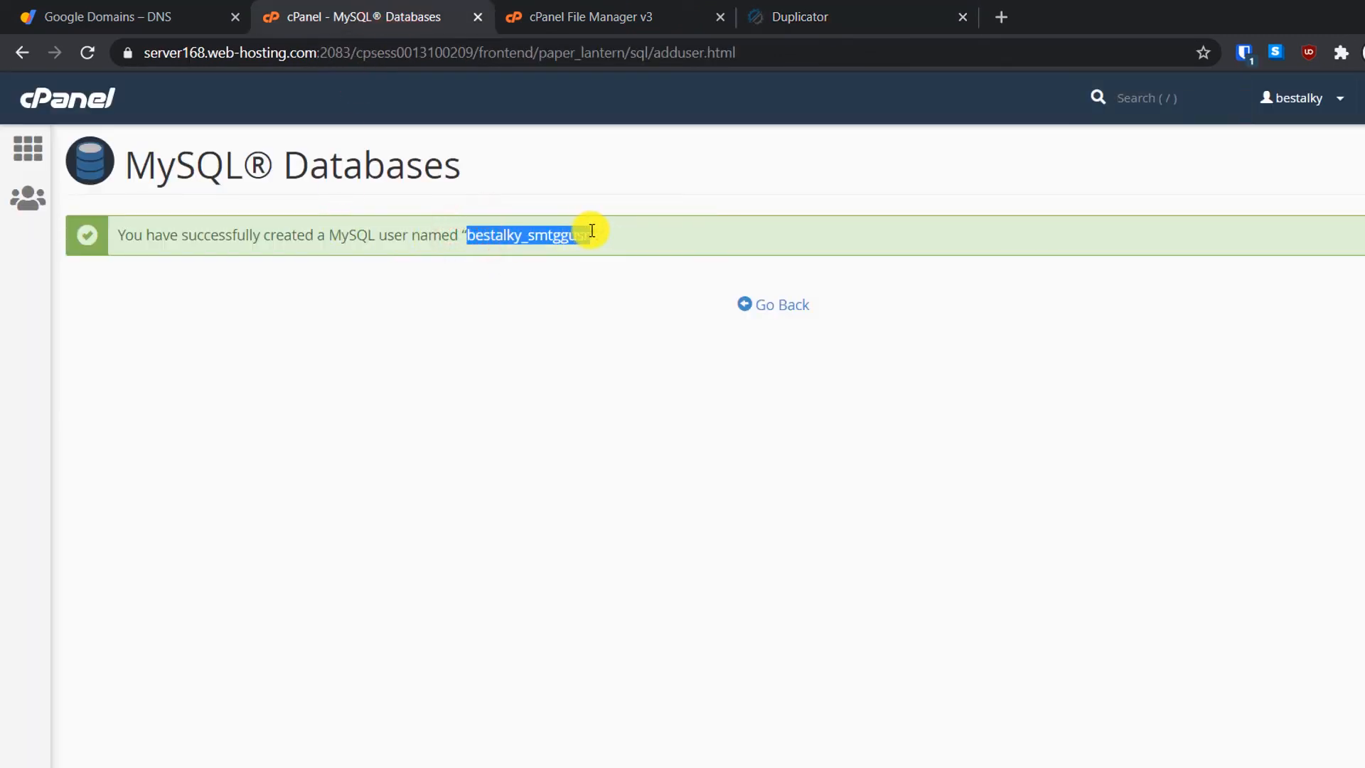
{"action": "left_click", "coordinate": [843, 13]}
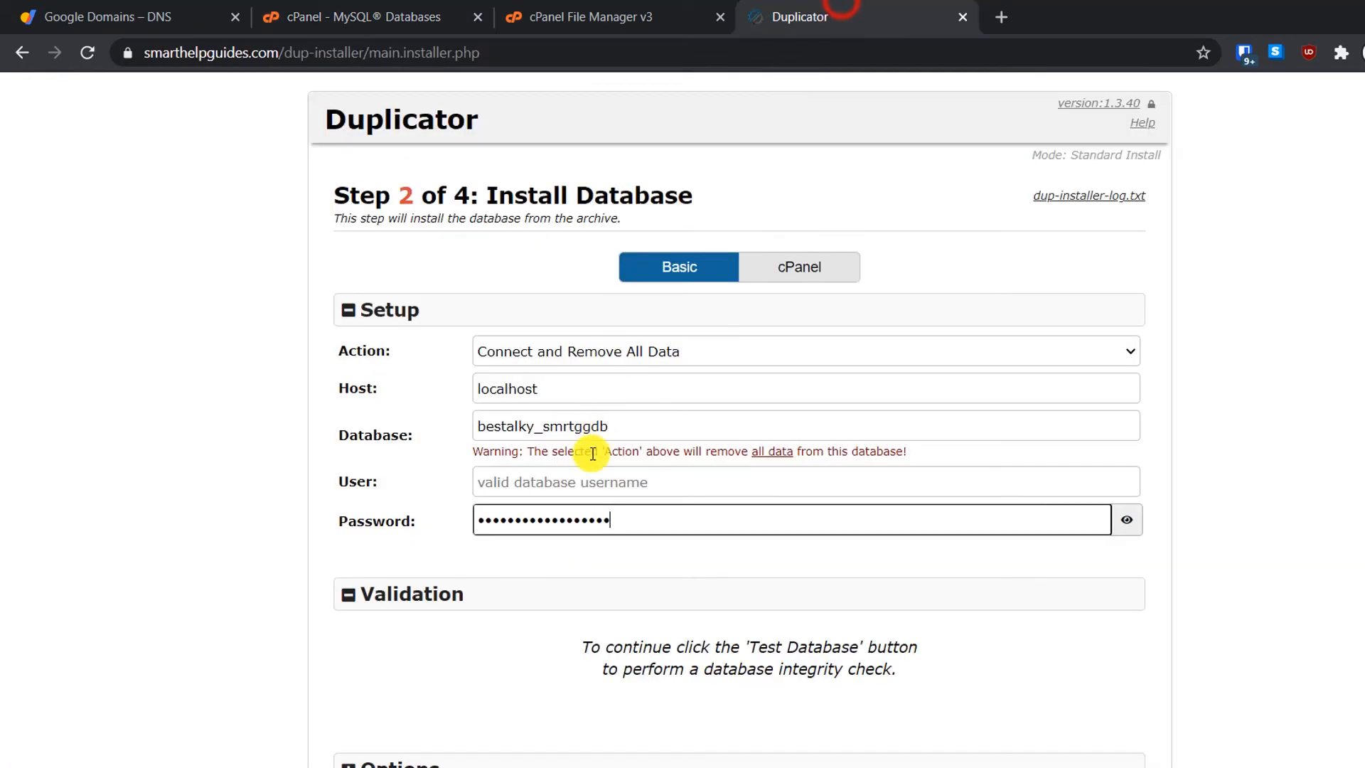
{"action": "left_click", "coordinate": [564, 483]}
{"action": "key", "text": "ctrl+v"}
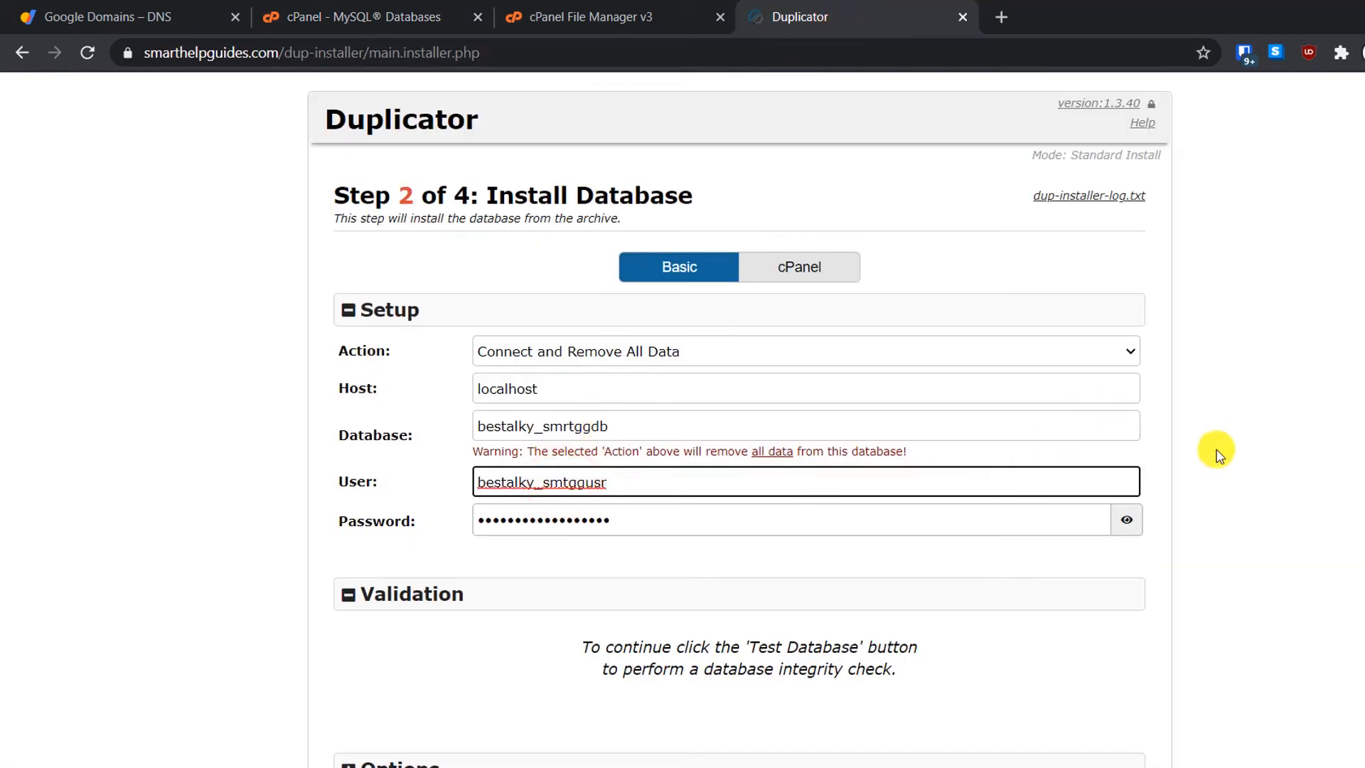
{"action": "left_click", "coordinate": [1298, 456]}
{"action": "scroll", "coordinate": [1223, 506], "scroll_direction": "down", "scroll_amount": 1}
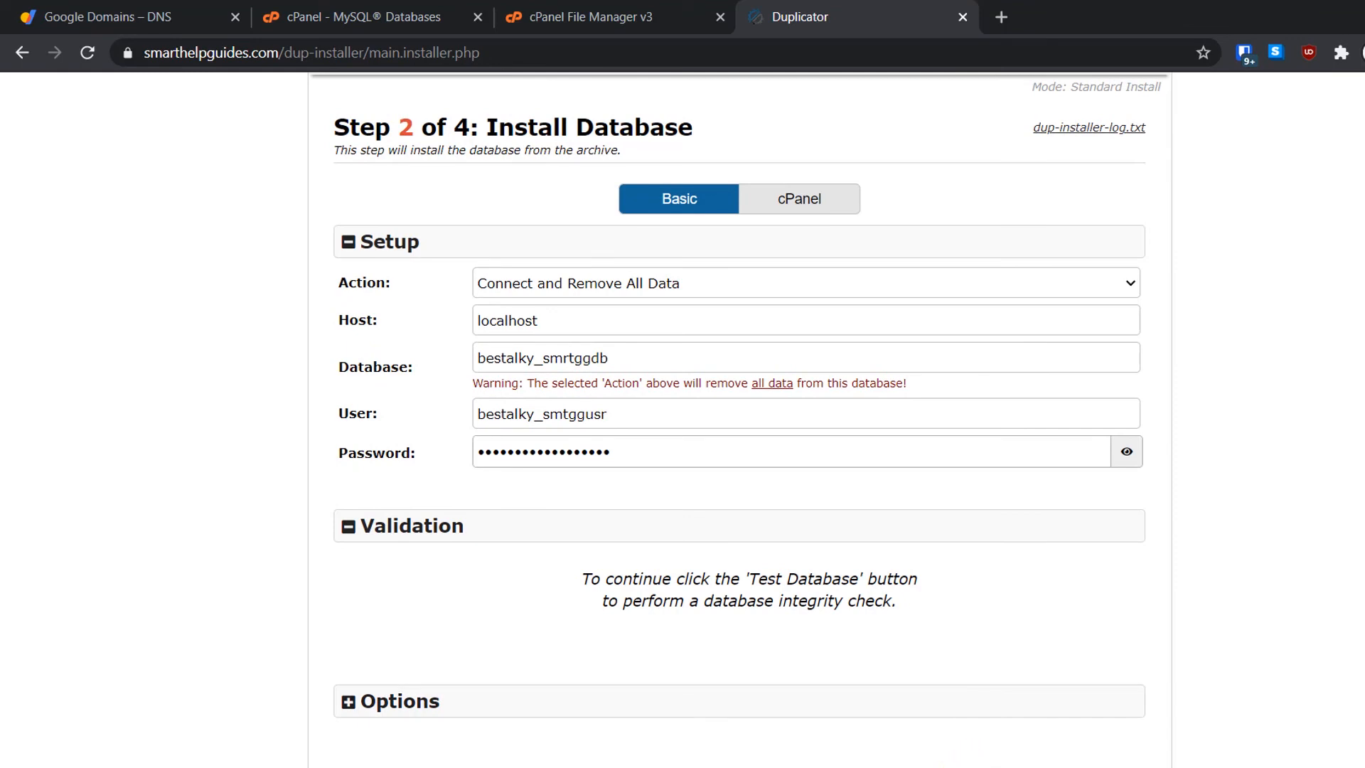
Return to cPanel's MySQL Databases page and add user bestalky_smtggusr to the bestalky_smrtggdb database.
{"action": "left_click", "coordinate": [435, 9]}
{"action": "left_click", "coordinate": [765, 304]}
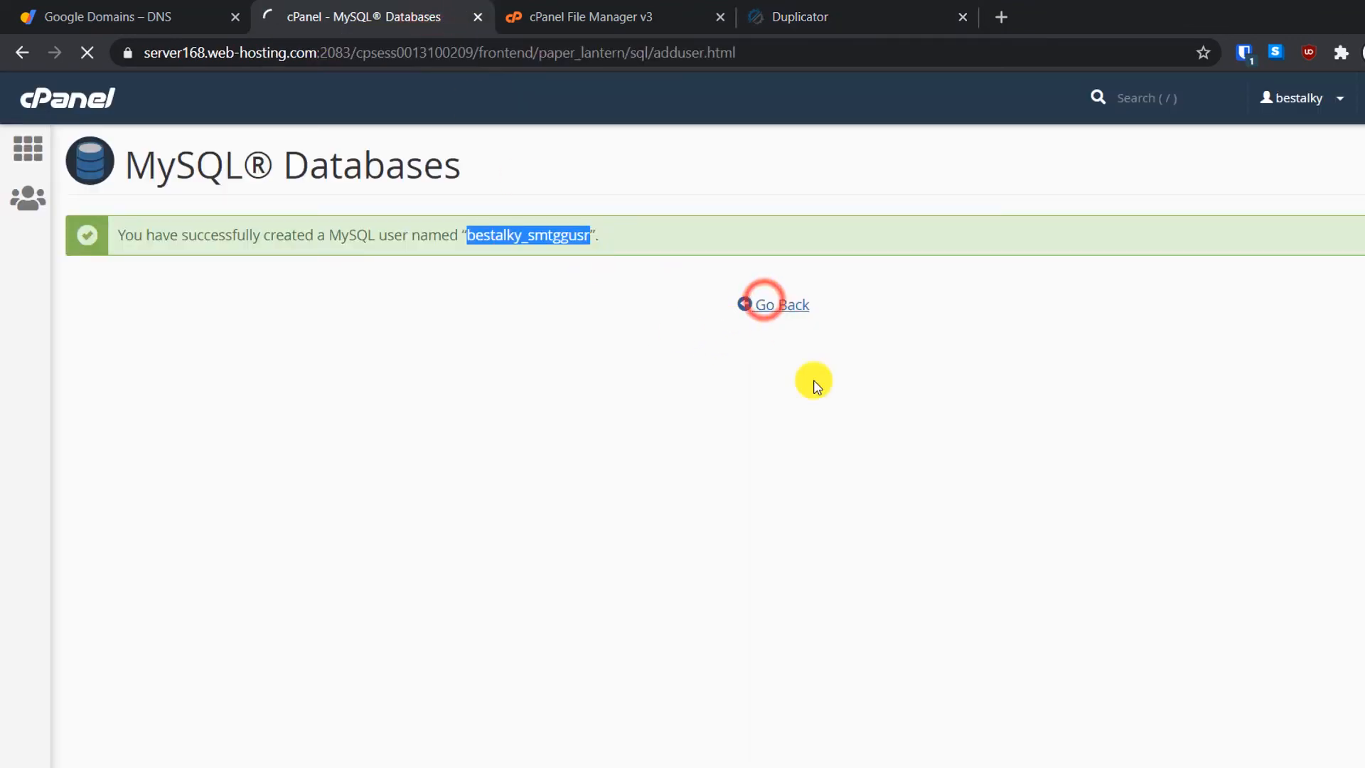
{"action": "scroll", "coordinate": [1021, 569], "scroll_direction": "down", "scroll_amount": 4}
{"action": "scroll", "coordinate": [1021, 579], "scroll_direction": "down", "scroll_amount": 14}
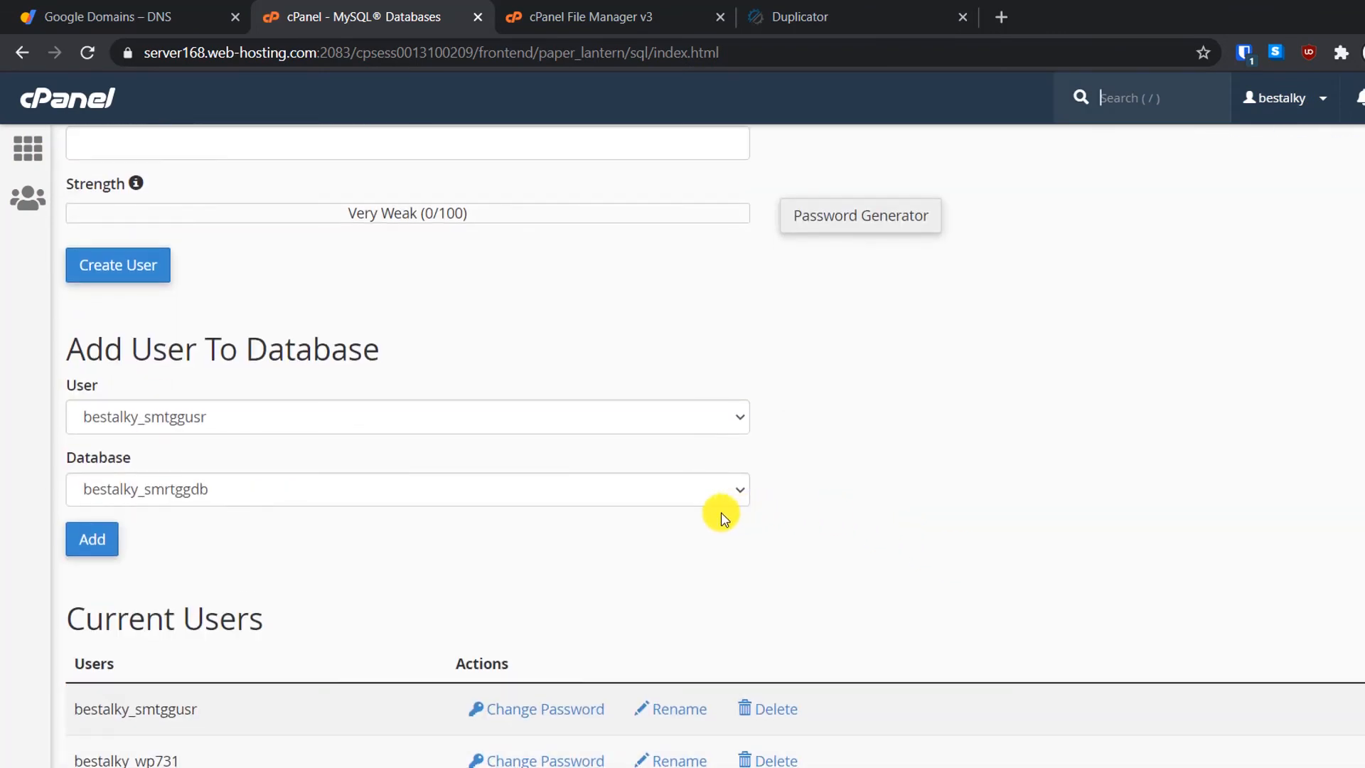
{"action": "left_click", "coordinate": [457, 411]}
{"action": "left_click", "coordinate": [457, 410]}
{"action": "left_click", "coordinate": [365, 479]}
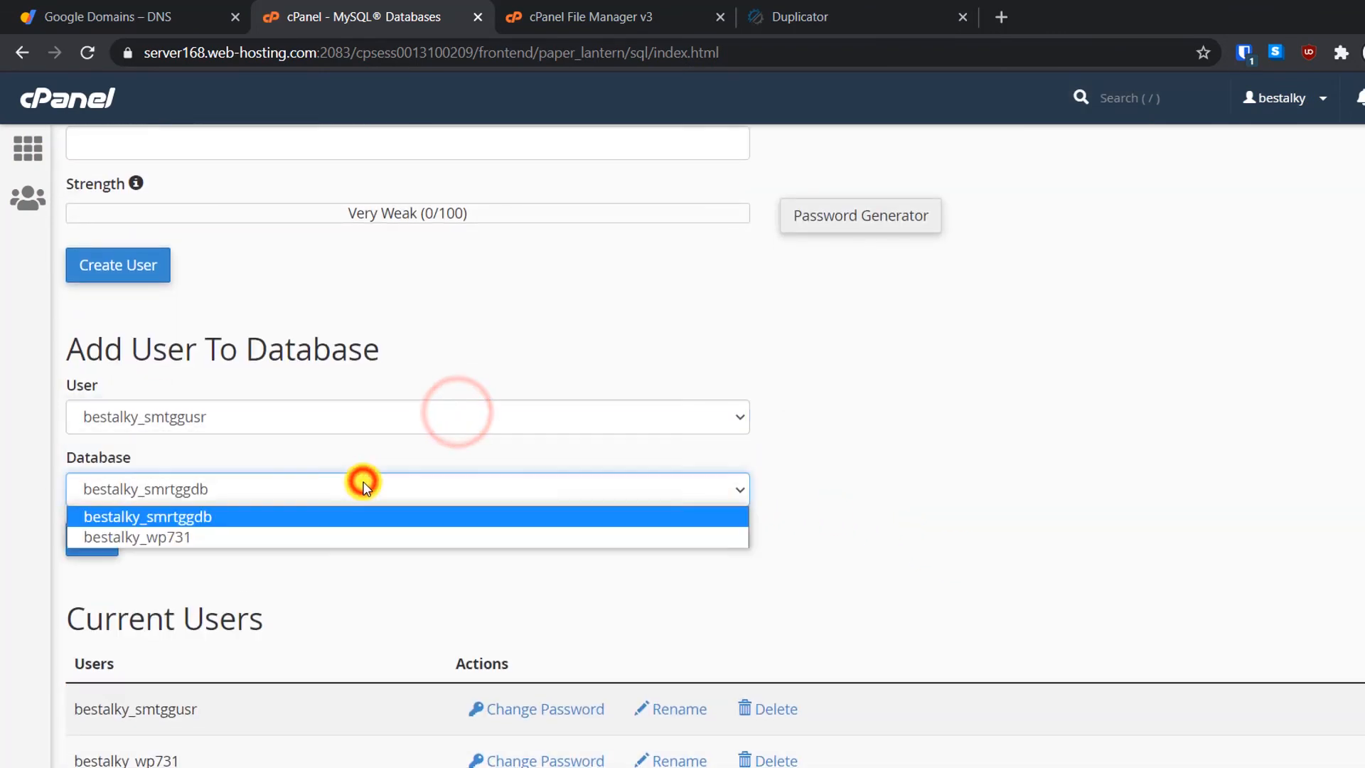
{"action": "left_click", "coordinate": [339, 350]}
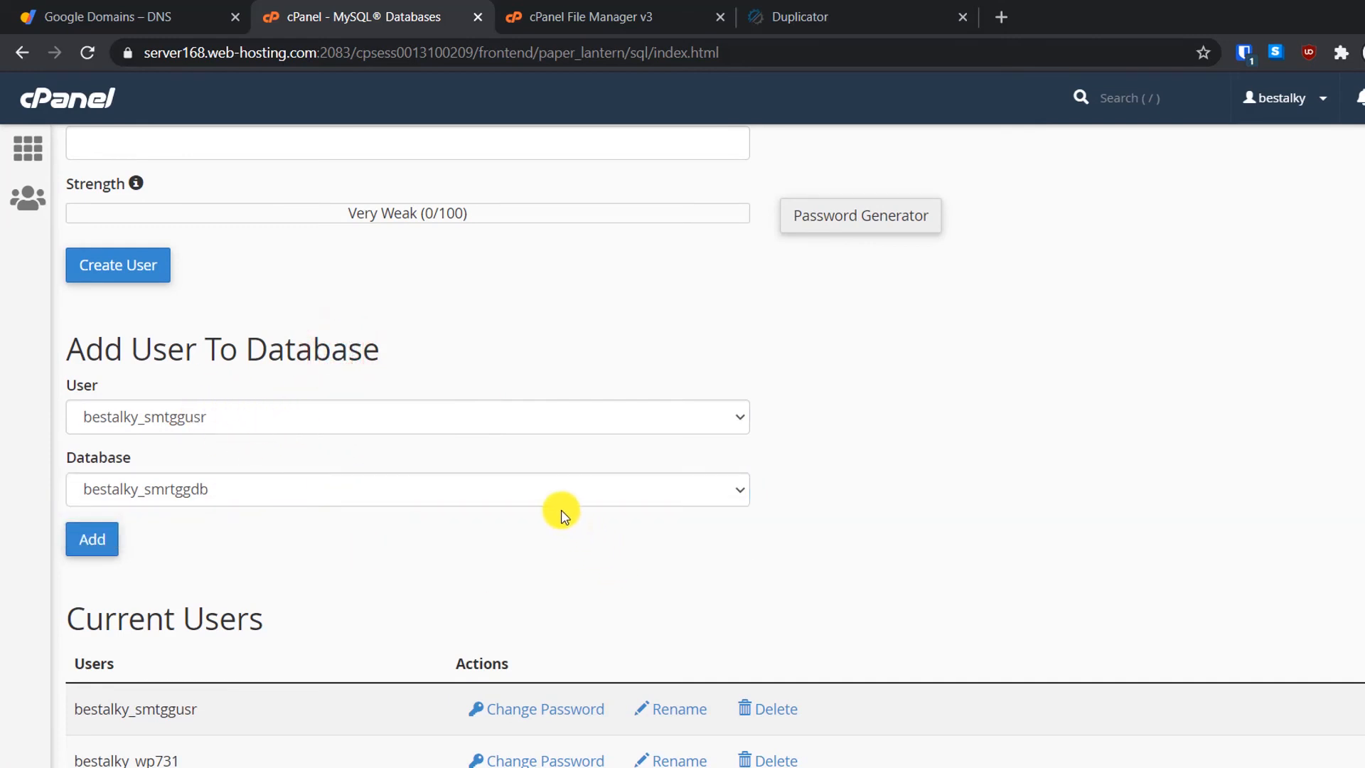
{"action": "left_click", "coordinate": [113, 545]}
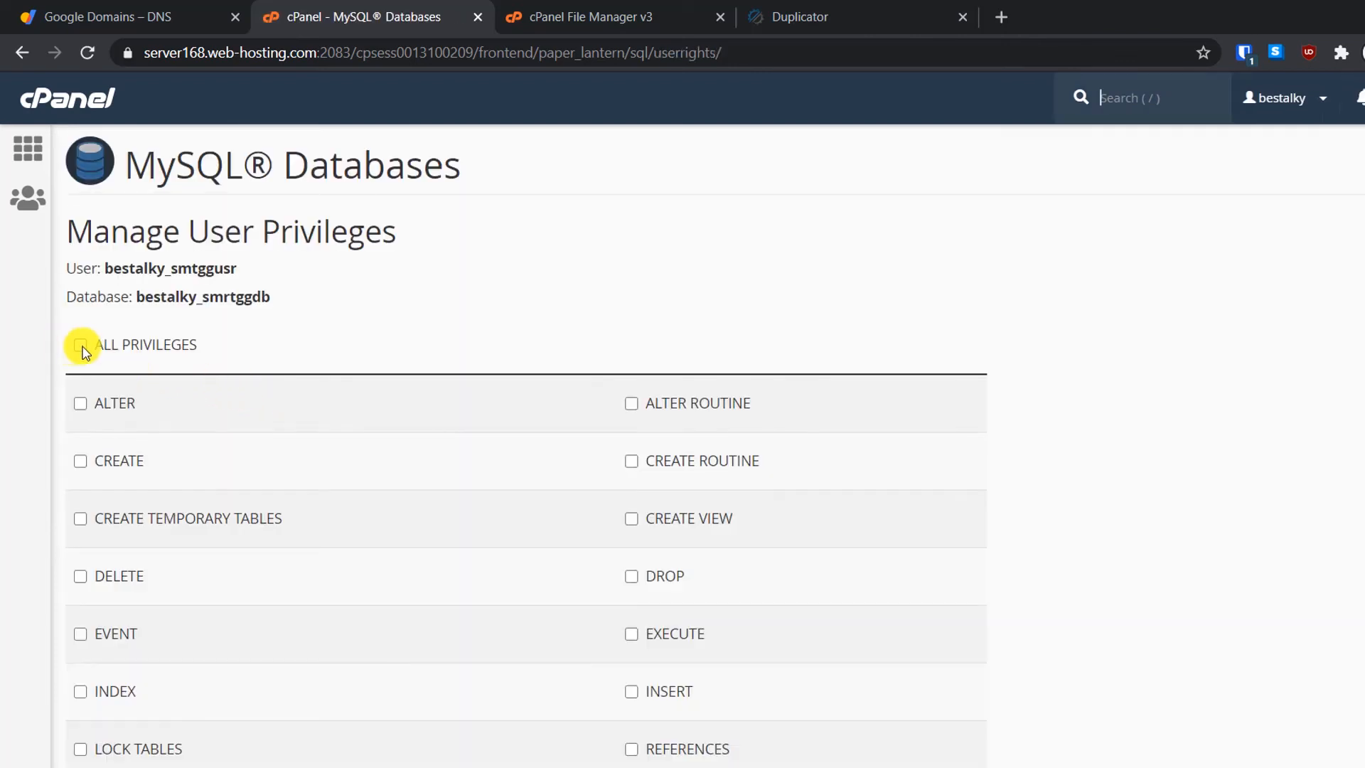
Grant the user all privileges on the database and save the changes.
{"action": "left_click", "coordinate": [80, 345]}
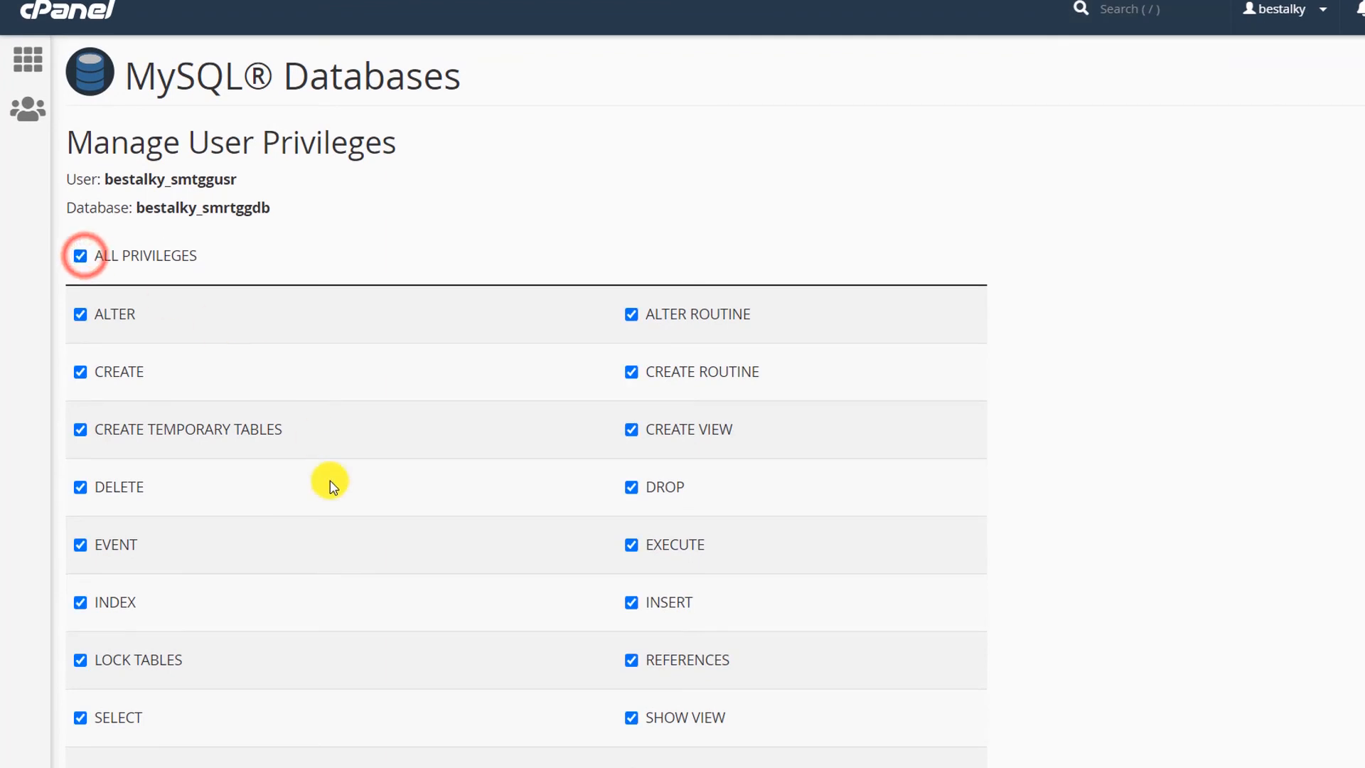
{"action": "scroll", "coordinate": [284, 526], "scroll_direction": "down", "scroll_amount": 3}
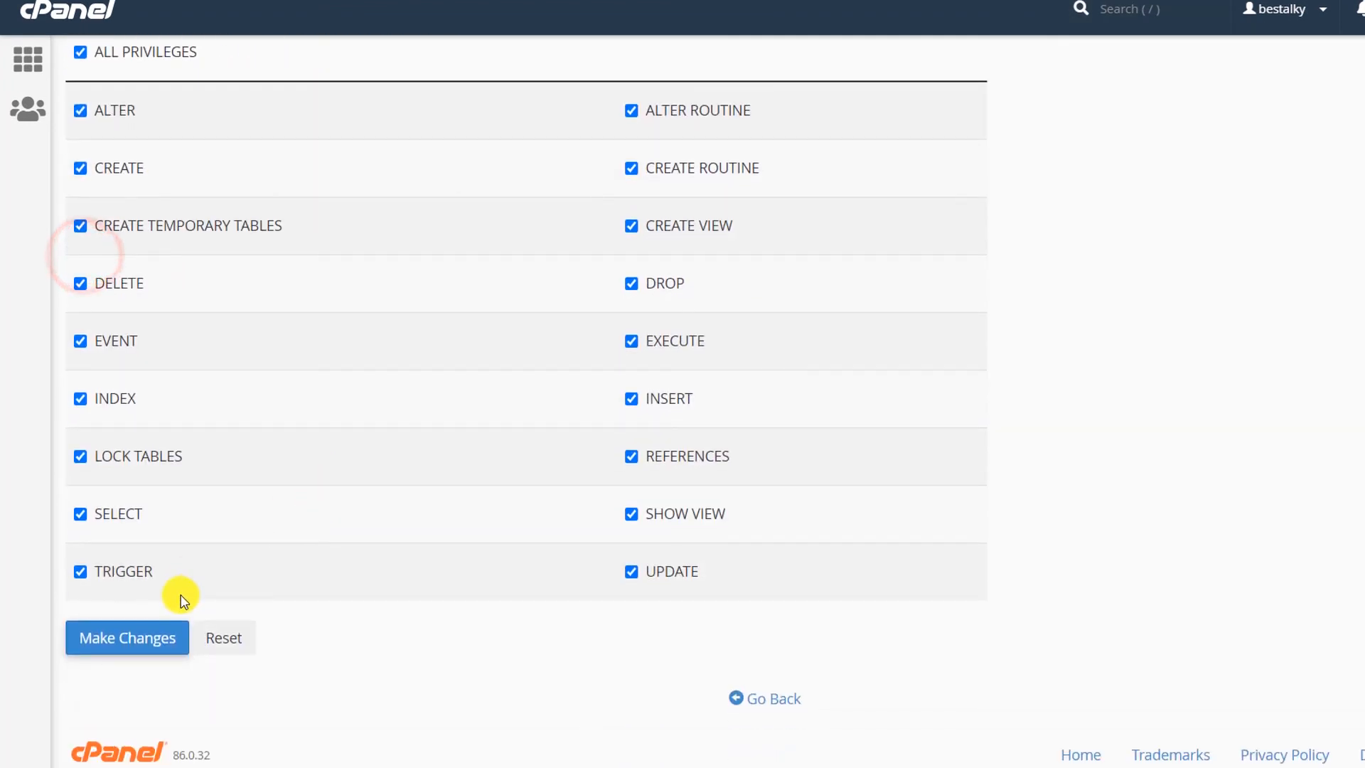
{"action": "left_click", "coordinate": [130, 643]}
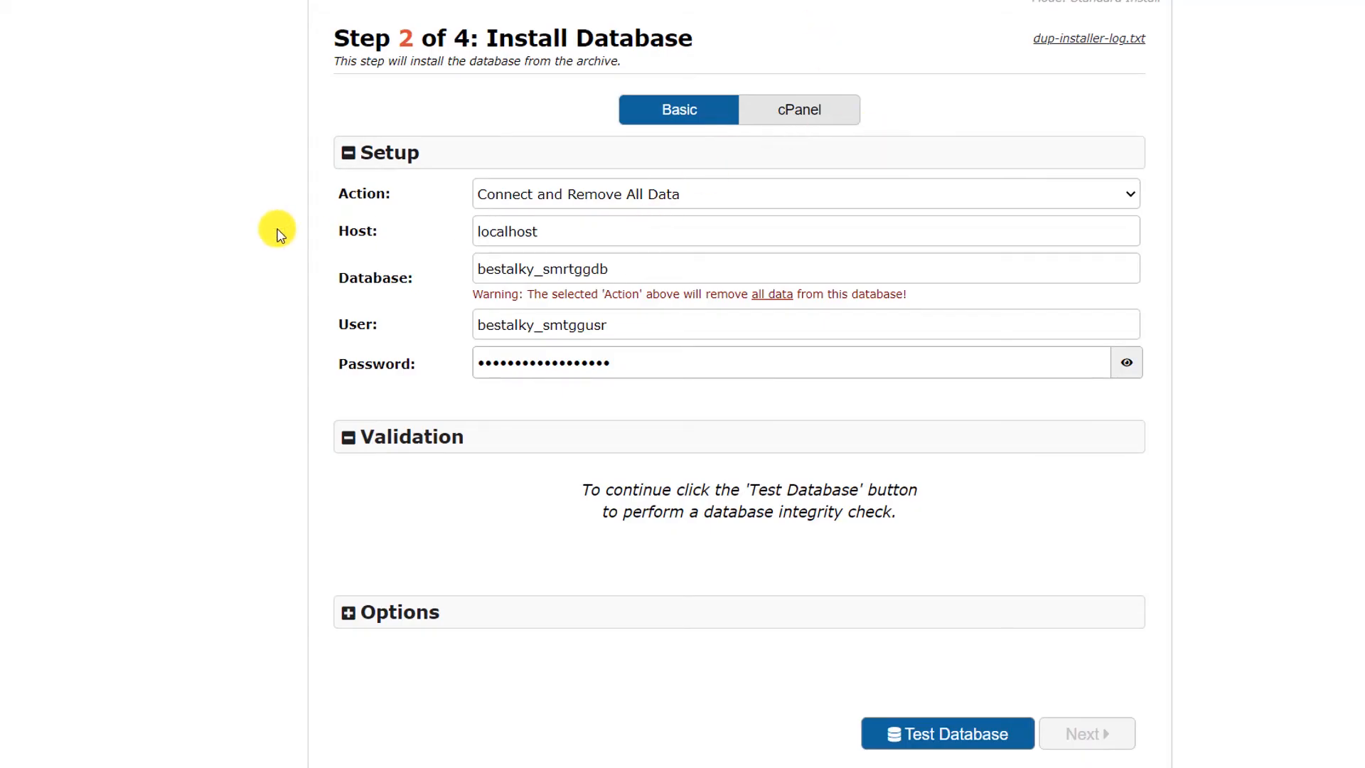
Test the database connection in the Duplicator installer and confirm running the database installation with these settings.
{"action": "left_click", "coordinate": [944, 732]}
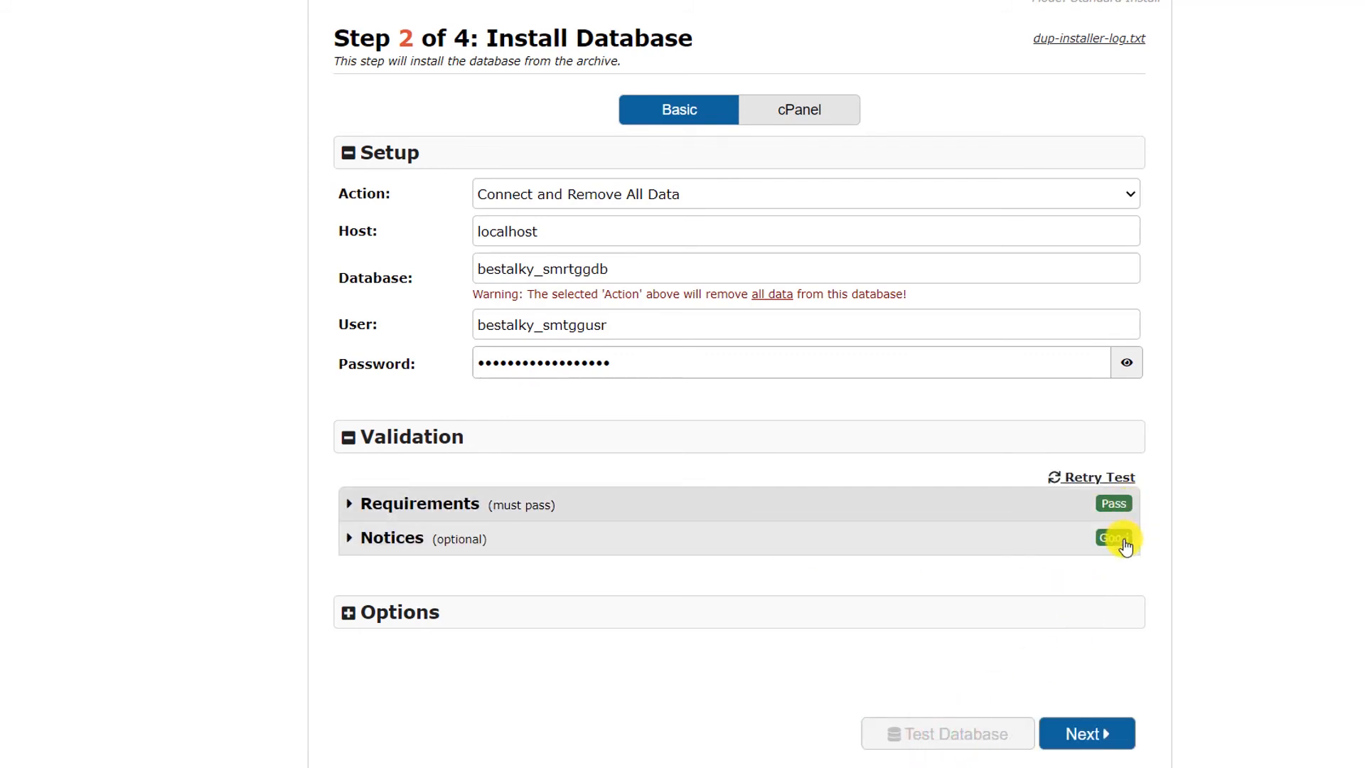
{"action": "left_click", "coordinate": [1074, 736]}
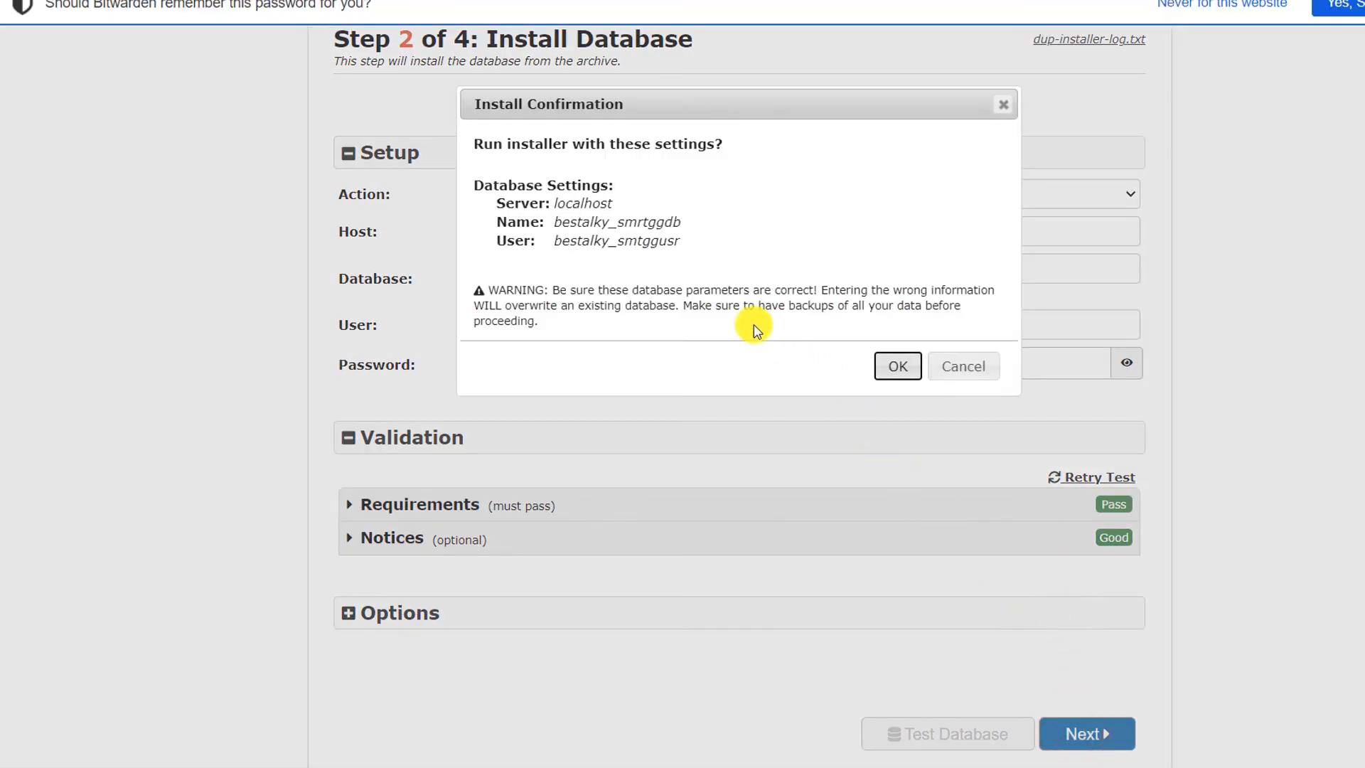
{"action": "left_click", "coordinate": [912, 367]}
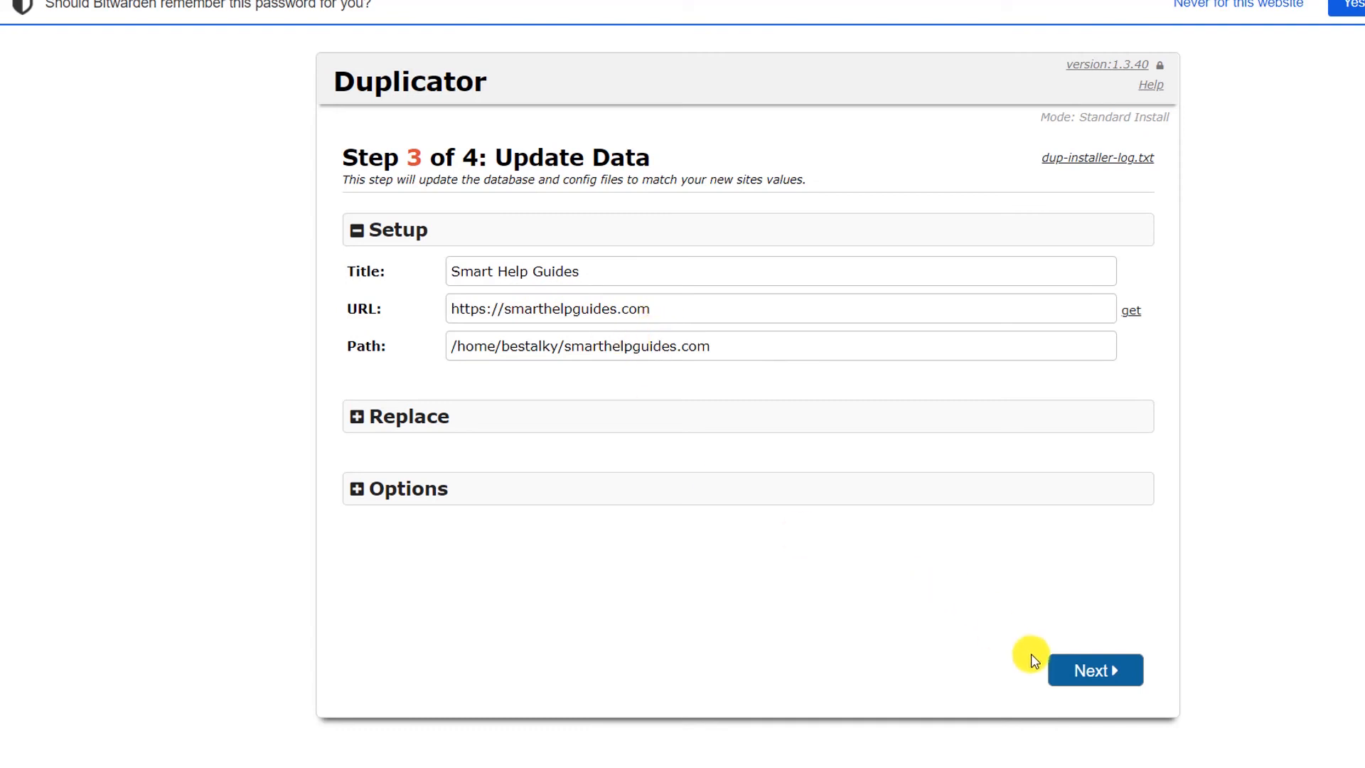
Accept the site title, URL and path in the Update Data stage and open the WordPress admin login with installer auto-deletion enabled.
{"action": "left_click", "coordinate": [1078, 676]}
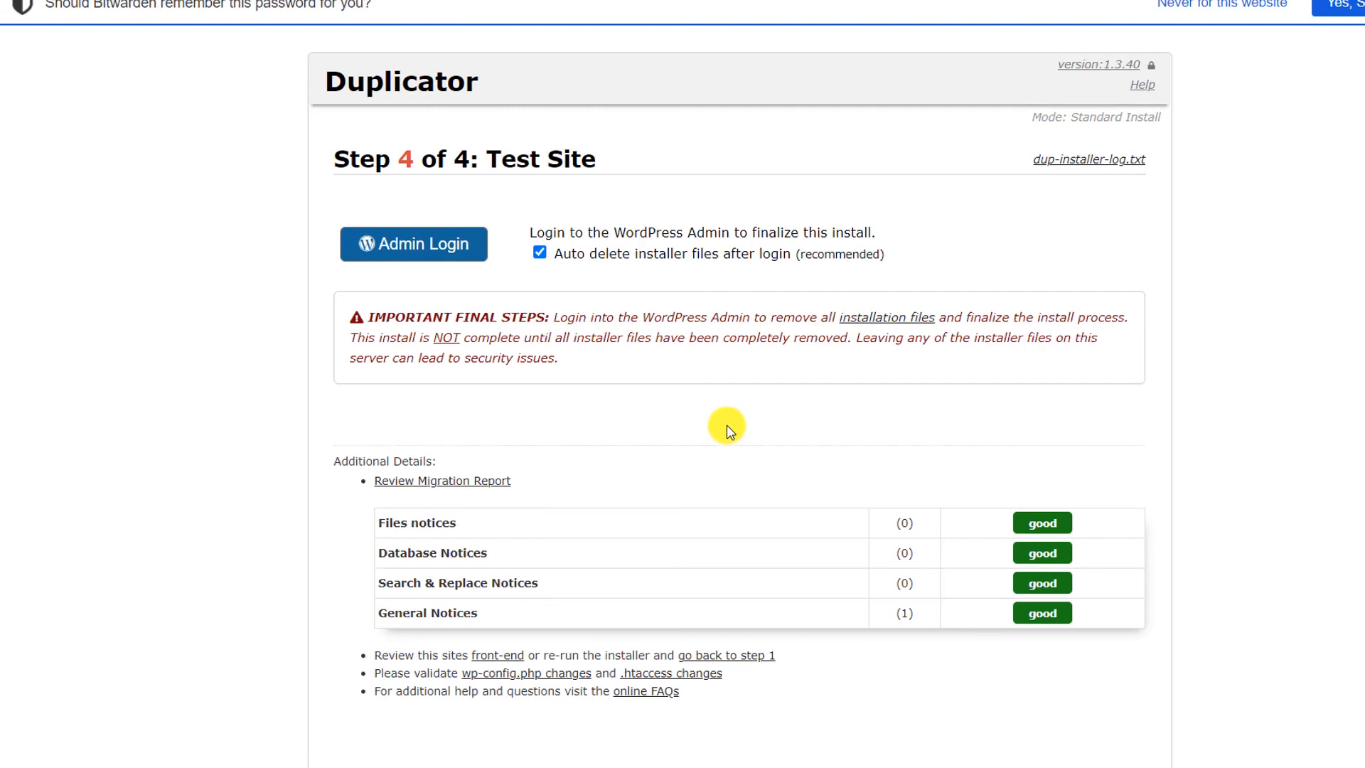
{"action": "scroll", "coordinate": [732, 430], "scroll_direction": "down", "scroll_amount": 1}
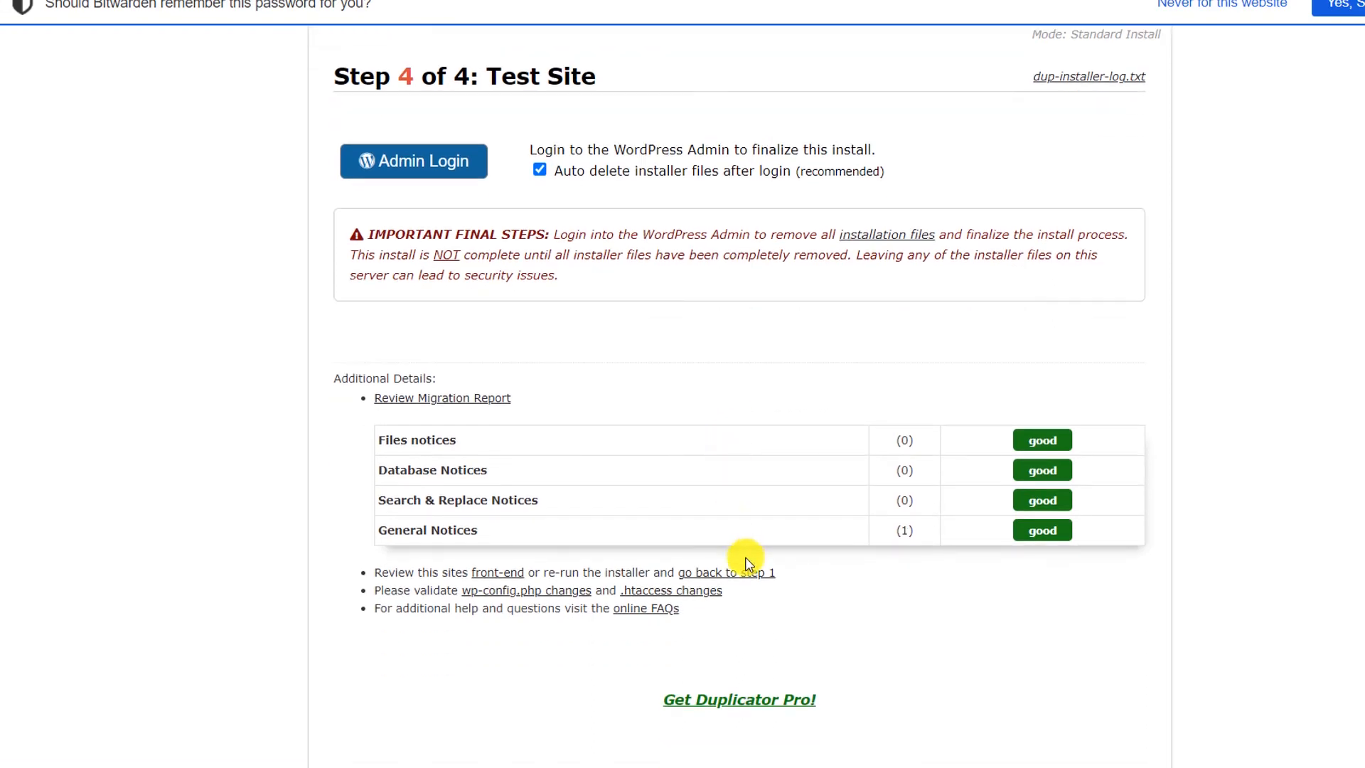
{"action": "left_click", "coordinate": [372, 179]}
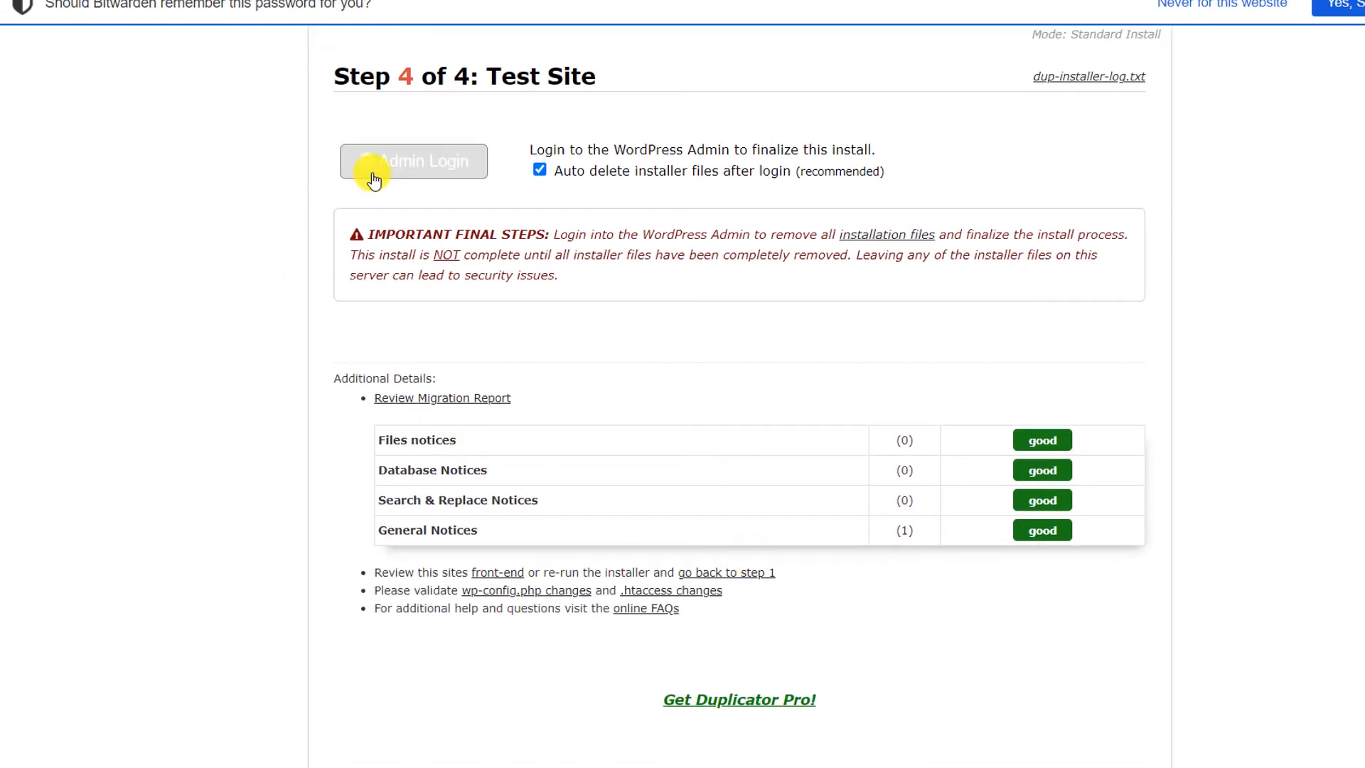
{"action": "left_click", "coordinate": [426, 176]}
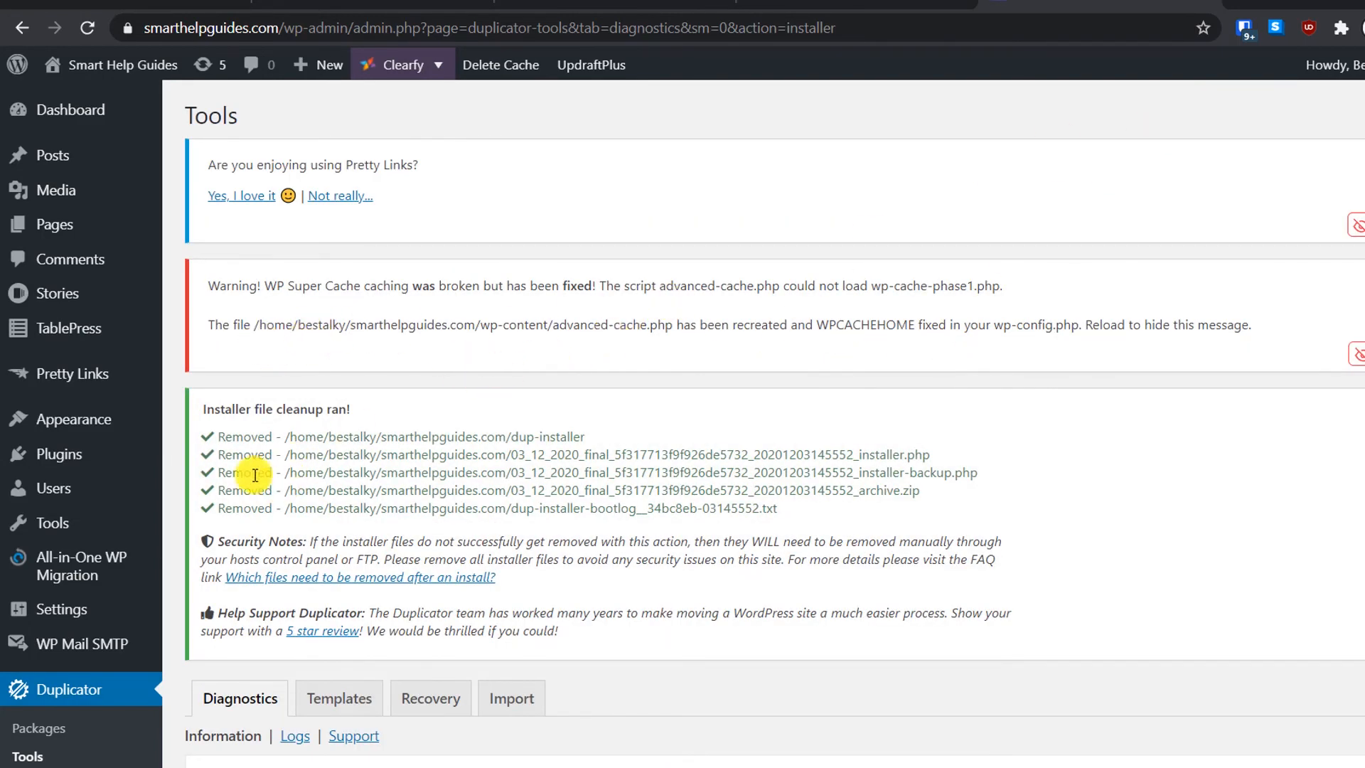
Review the installer cleanup report on Duplicator's Tools page and run the removal of installation files.
{"action": "left_click", "coordinate": [229, 411]}
{"action": "left_click", "coordinate": [430, 491]}
{"action": "left_click_drag", "start_coordinate": [779, 514], "coordinate": [673, 454]}
{"action": "left_click", "coordinate": [820, 603]}
{"action": "scroll", "coordinate": [509, 369], "scroll_direction": "down", "scroll_amount": 8}
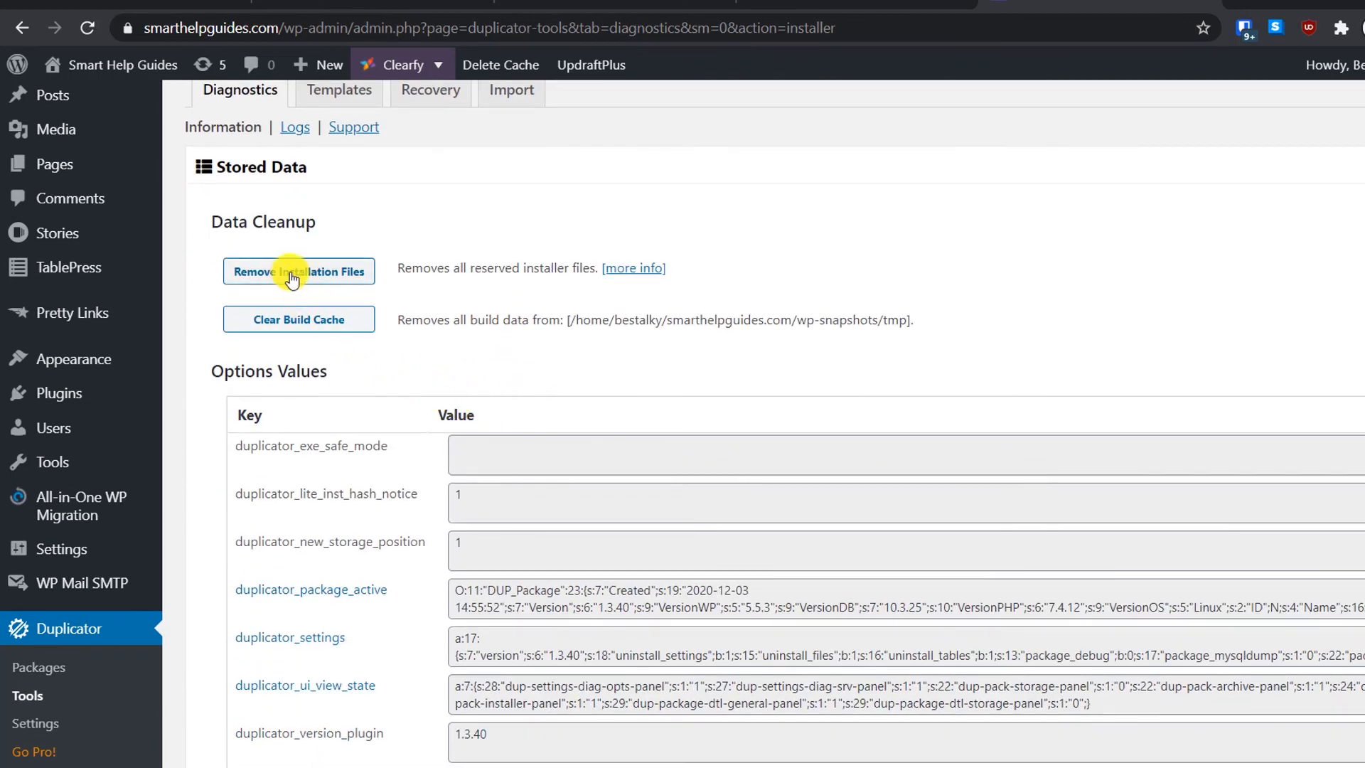
{"action": "left_click", "coordinate": [294, 276]}
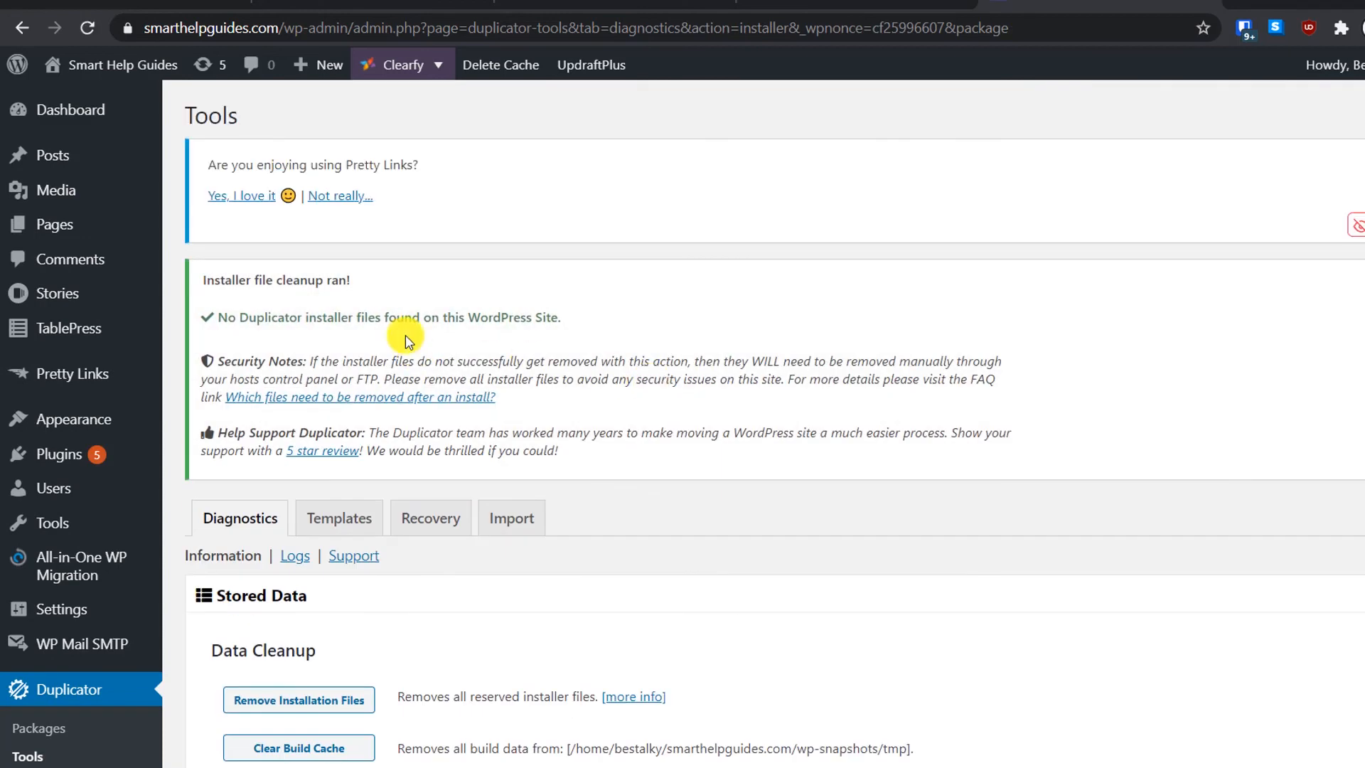
{"action": "left_click_drag", "start_coordinate": [403, 319], "coordinate": [480, 317]}
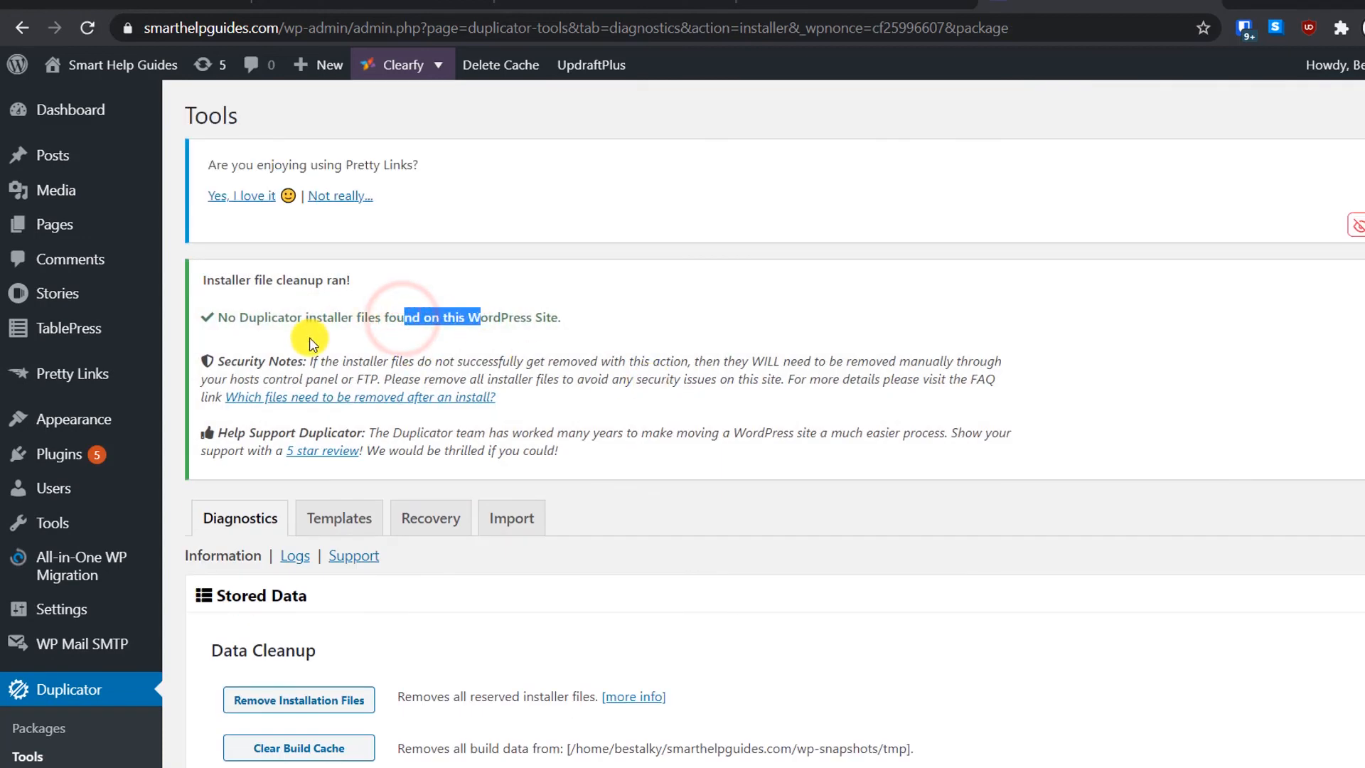
{"action": "left_click", "coordinate": [441, 315]}
Open the migrated site's front end in a new tab and examine its home page.
{"action": "scroll", "coordinate": [910, 519], "scroll_direction": "down", "scroll_amount": 4}
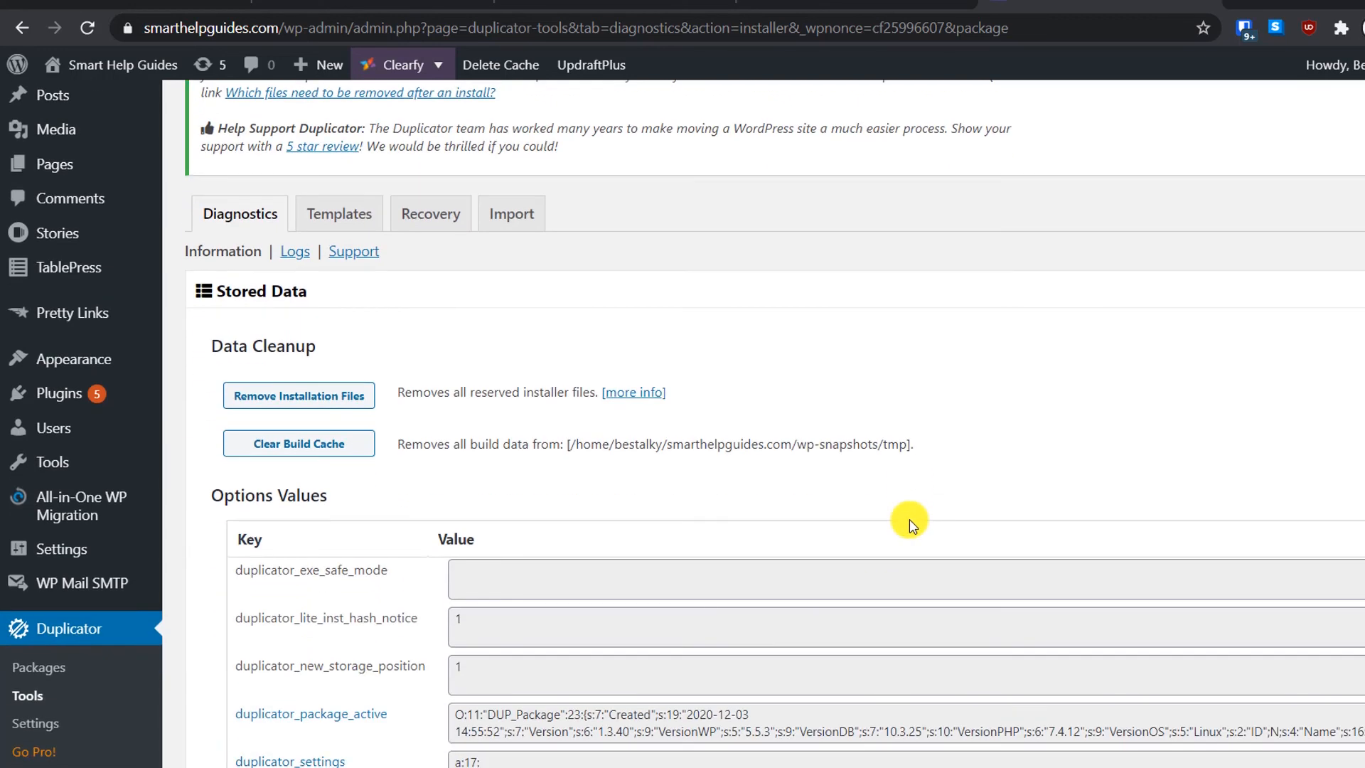
{"action": "scroll", "coordinate": [910, 519], "scroll_direction": "down", "scroll_amount": 3}
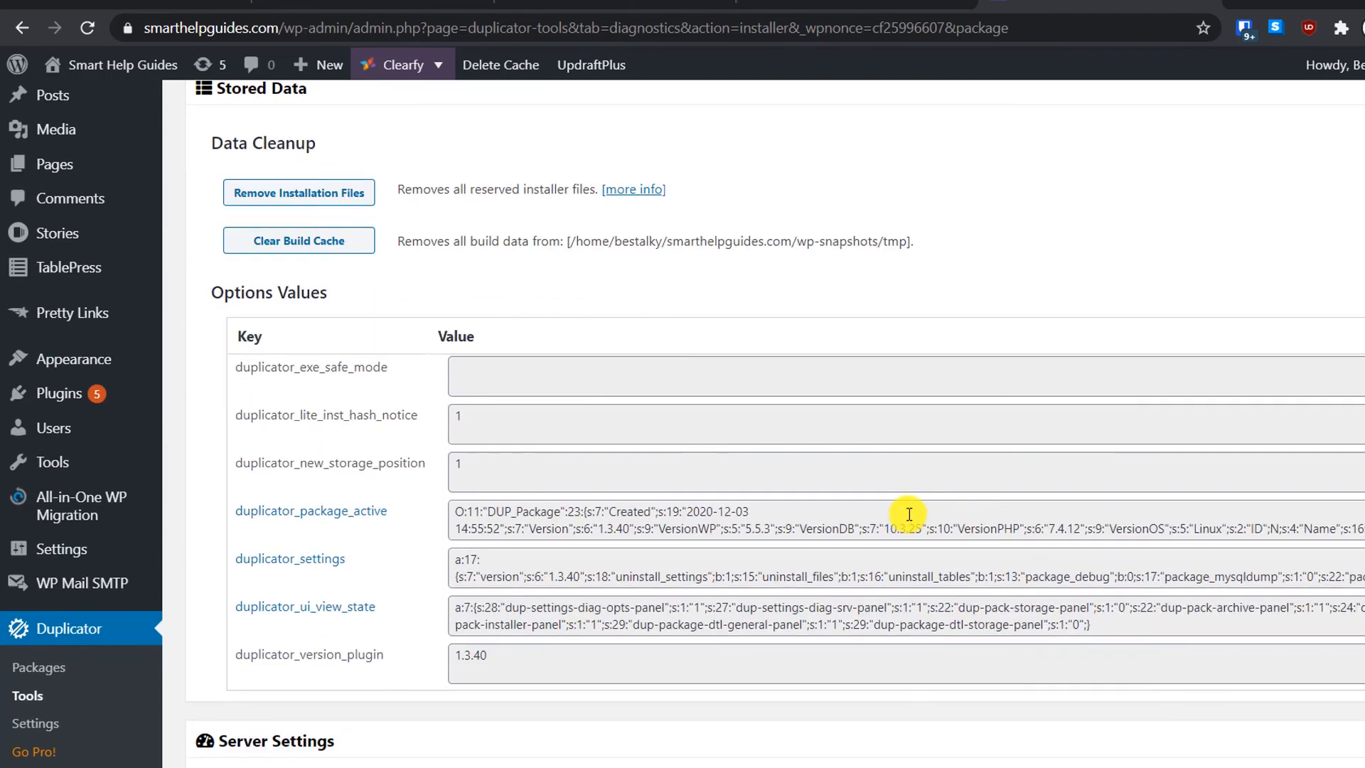
{"action": "scroll", "coordinate": [909, 514], "scroll_direction": "down", "scroll_amount": 3}
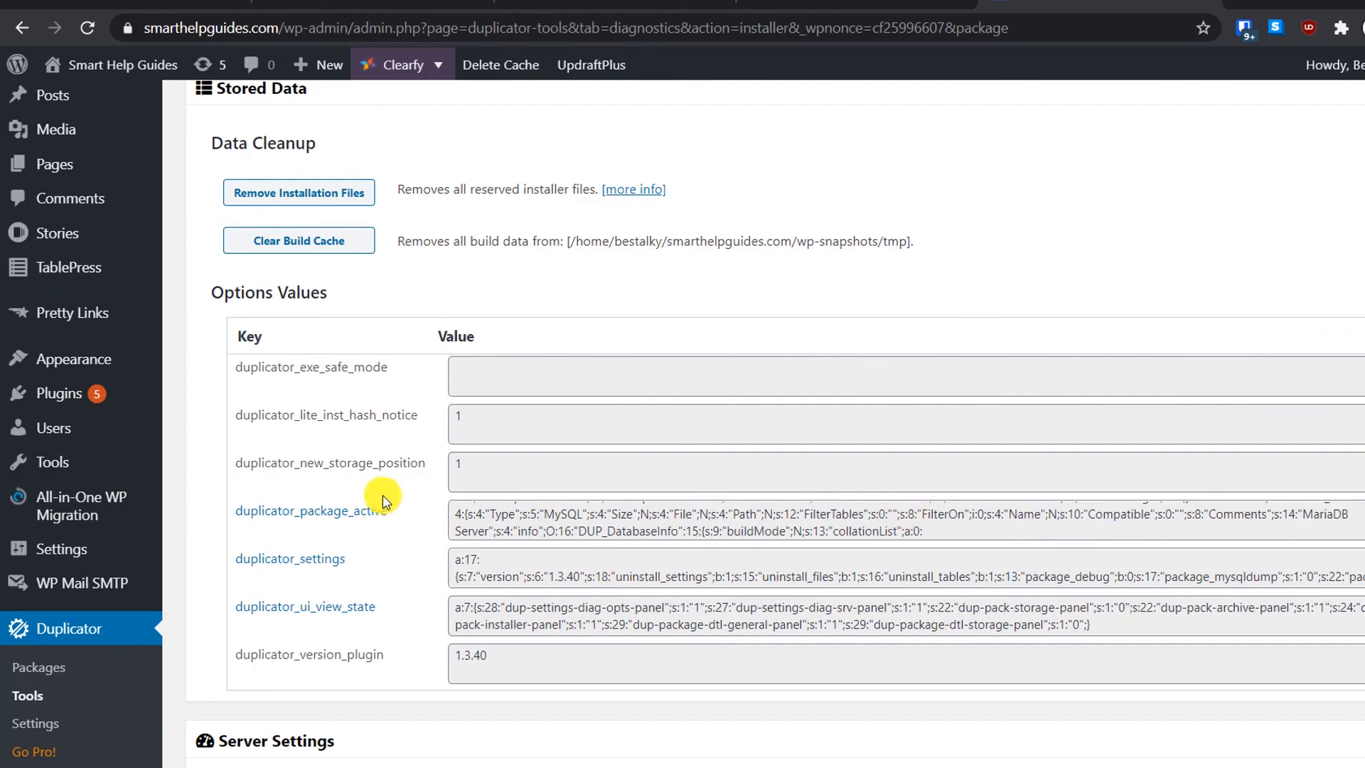
{"action": "mouse_move", "coordinate": [118, 63]}
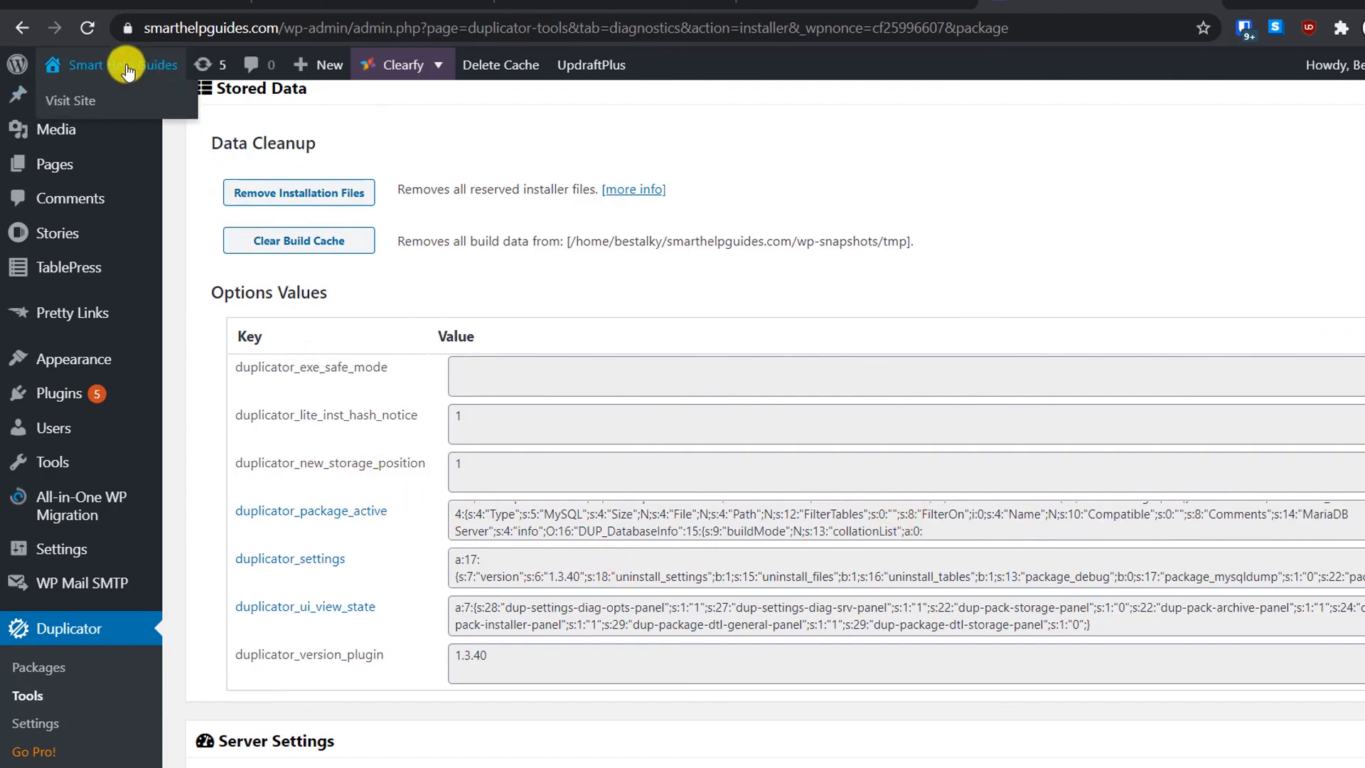
{"action": "right_click", "coordinate": [98, 102]}
{"action": "left_click", "coordinate": [98, 102]}
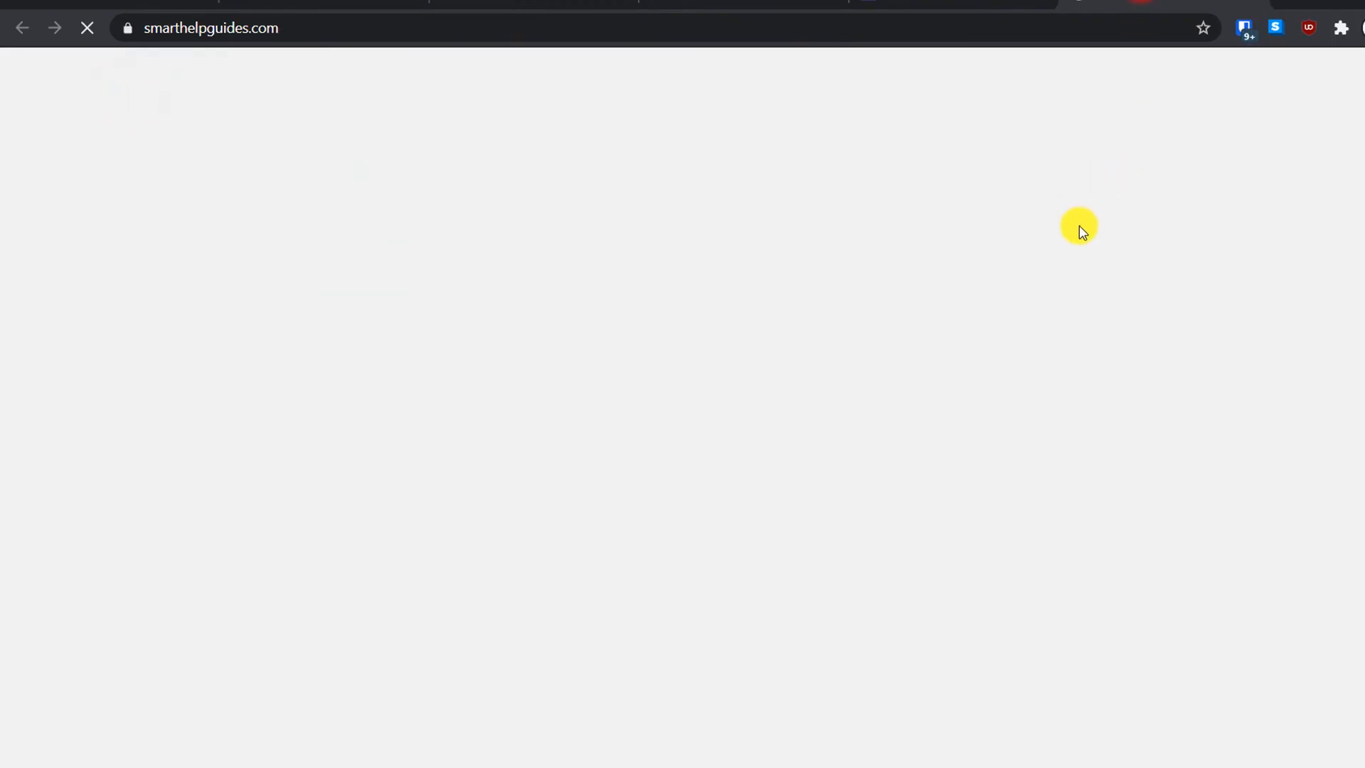
{"action": "scroll", "coordinate": [1130, 363], "scroll_direction": "down", "scroll_amount": 4}
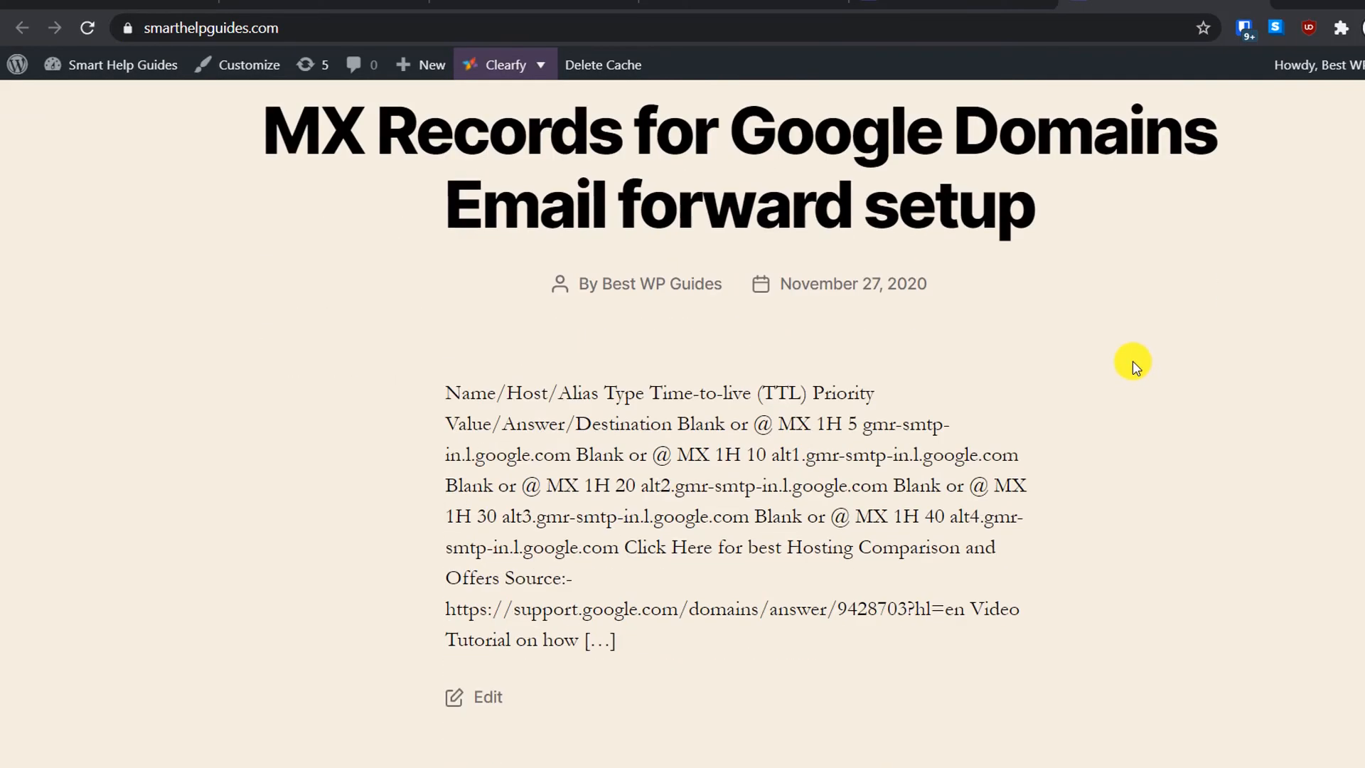
{"action": "scroll", "coordinate": [1130, 359], "scroll_direction": "up", "scroll_amount": 4}
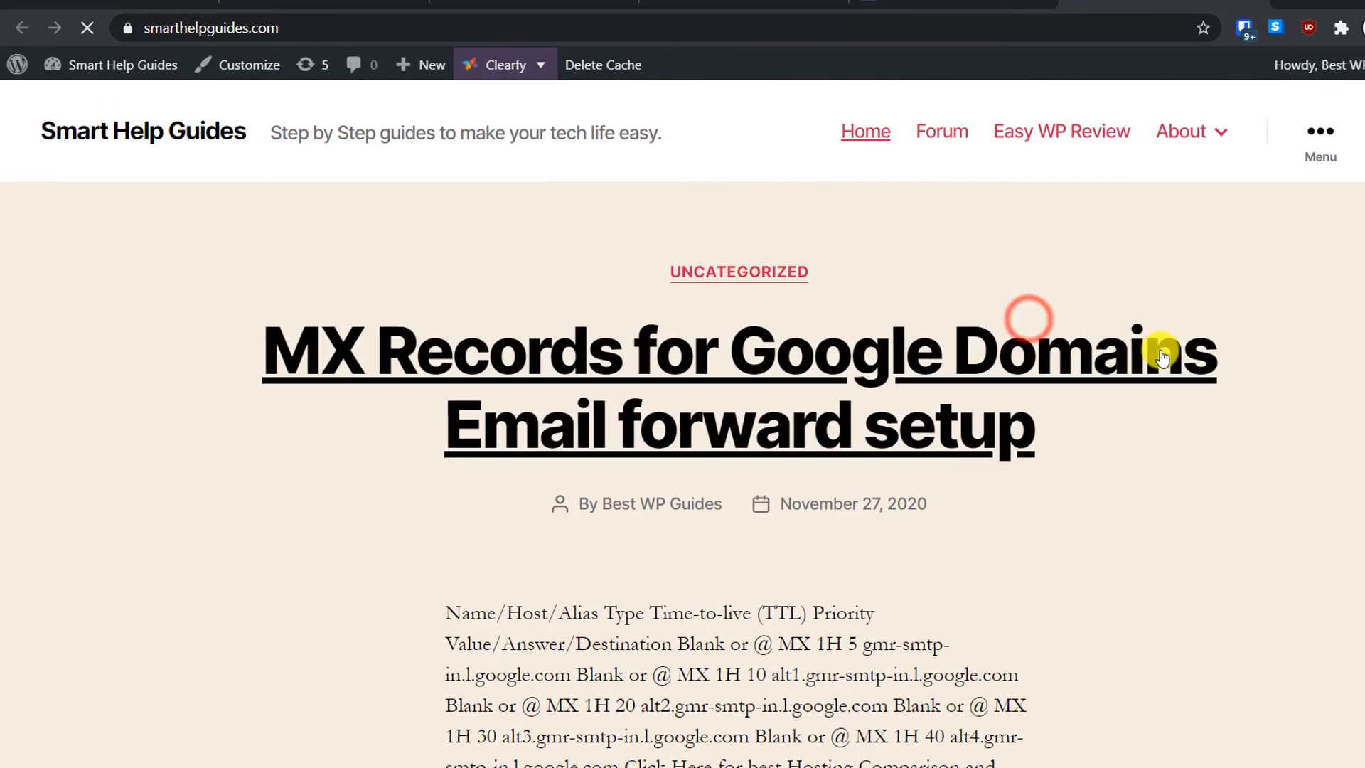
Open the Easy WP Review article and check its text, links and images.
{"action": "left_click", "coordinate": [1007, 130]}
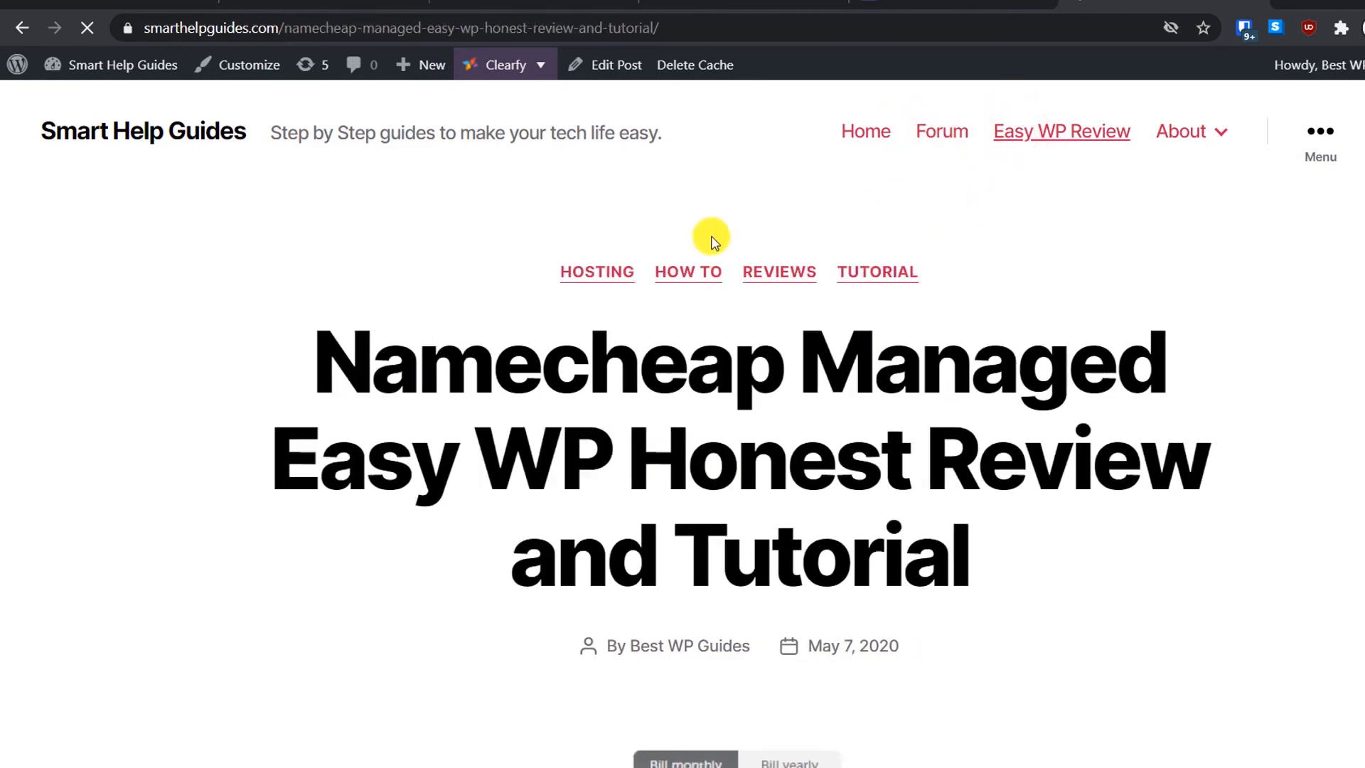
{"action": "scroll", "coordinate": [747, 510], "scroll_direction": "down", "scroll_amount": 10}
{"action": "scroll", "coordinate": [753, 513], "scroll_direction": "down", "scroll_amount": 20}
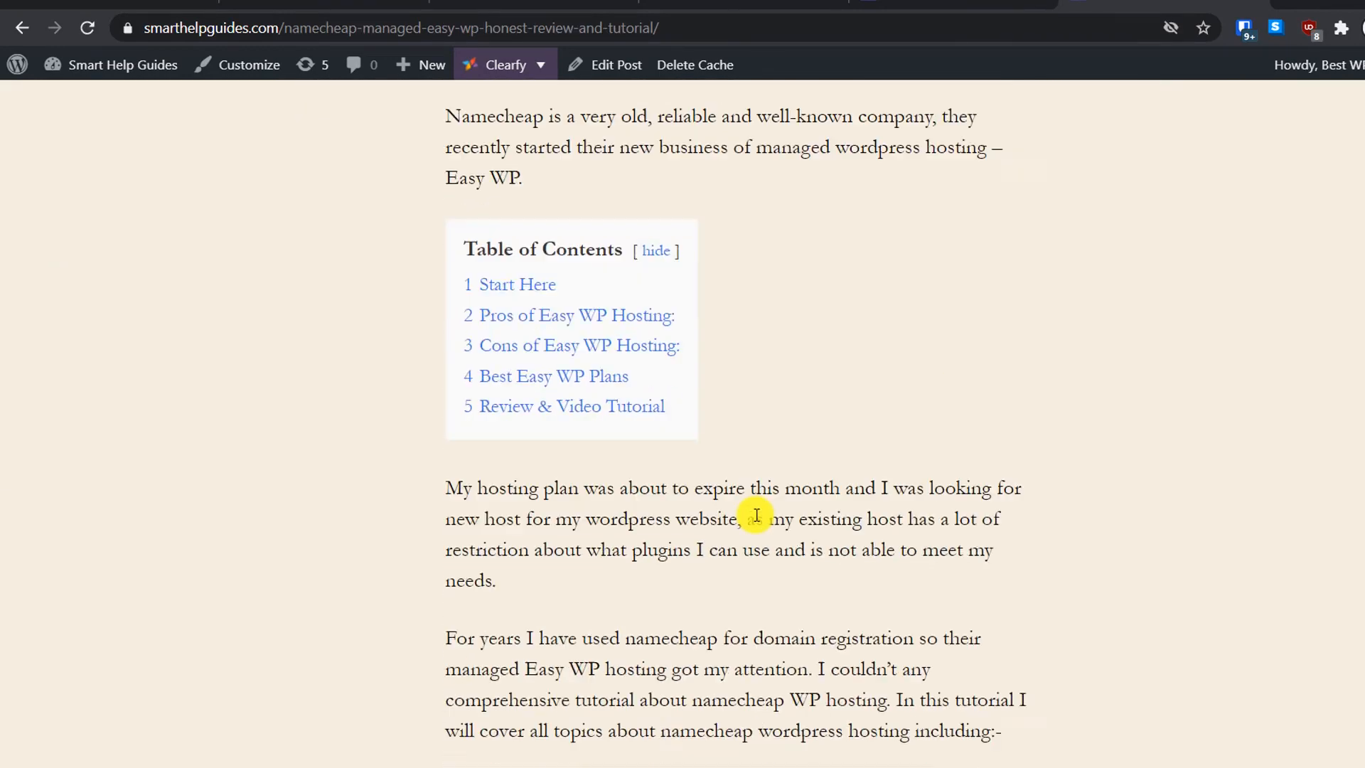
{"action": "scroll", "coordinate": [749, 510], "scroll_direction": "down", "scroll_amount": 15}
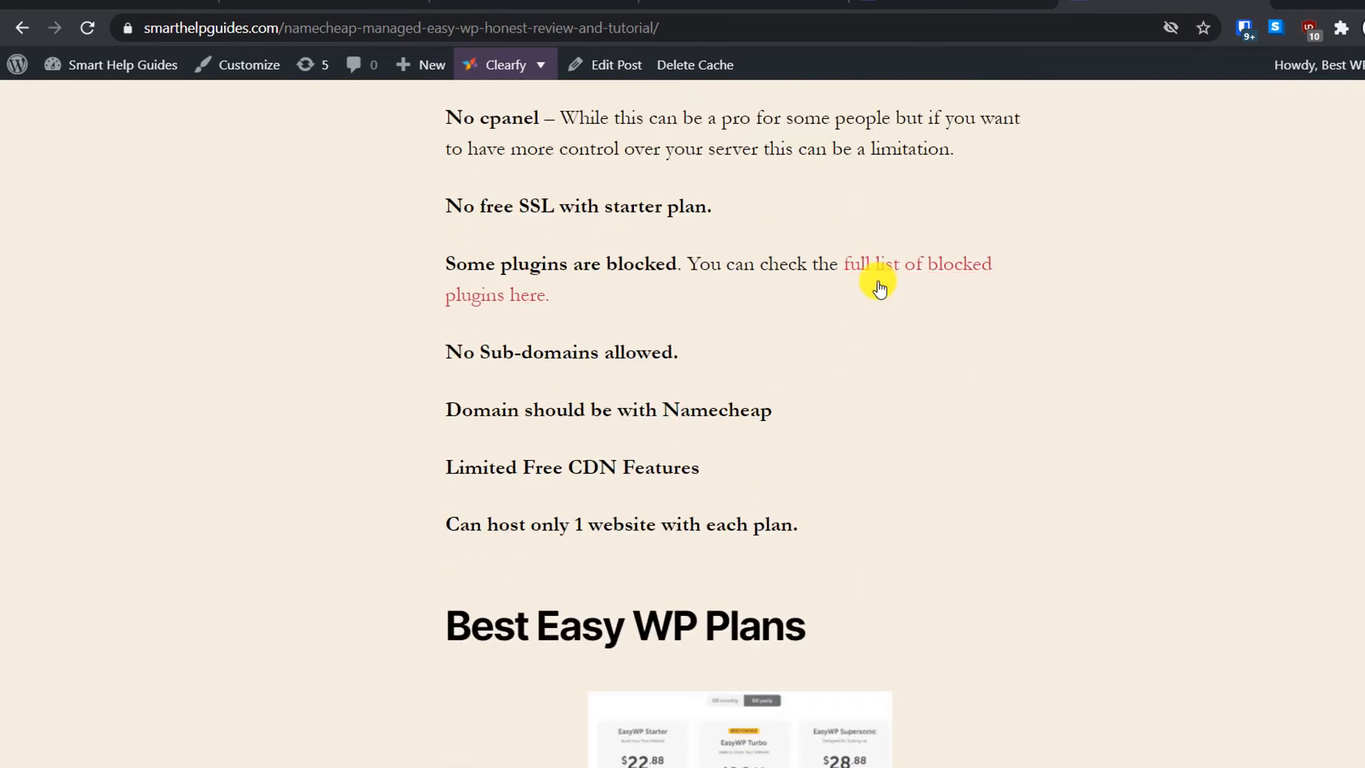
{"action": "scroll", "coordinate": [695, 427], "scroll_direction": "down", "scroll_amount": 13}
{"action": "scroll", "coordinate": [441, 270], "scroll_direction": "up", "scroll_amount": 6}
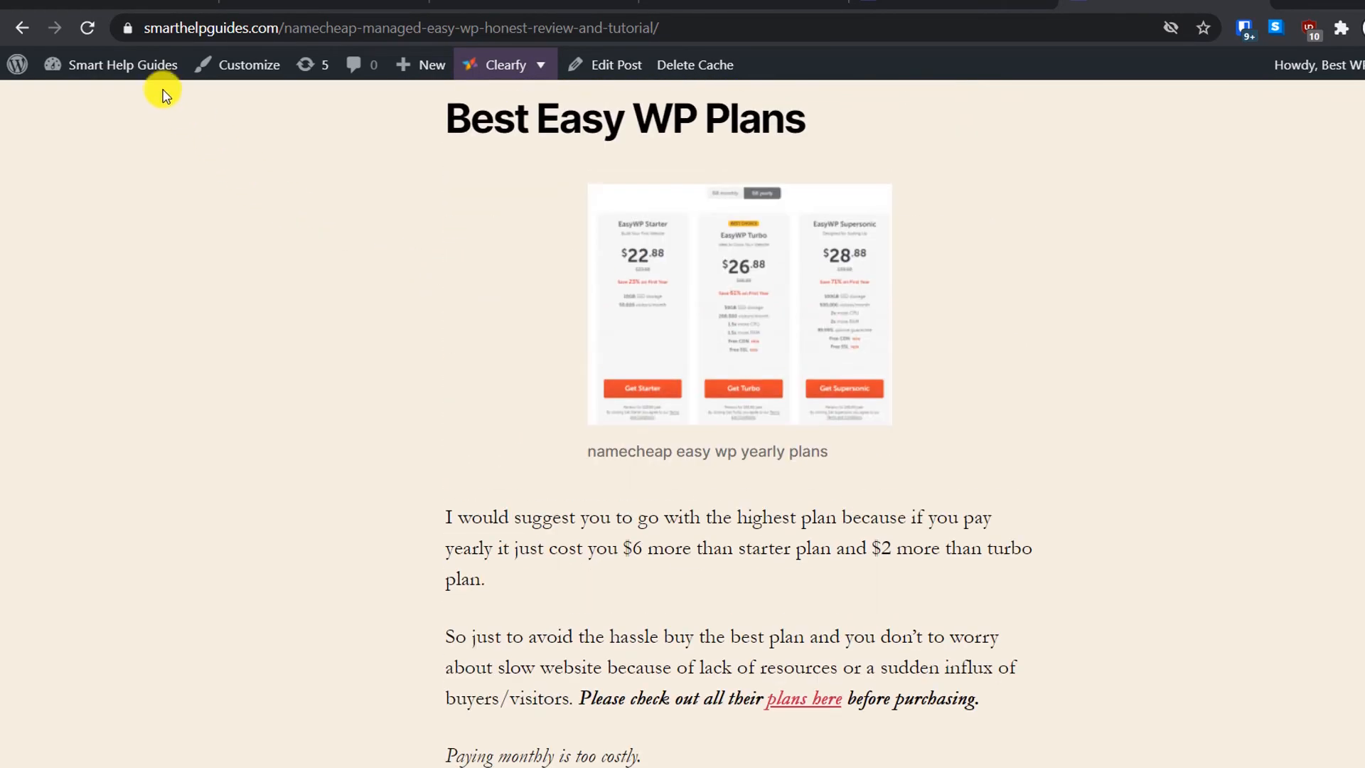
Go back to the WordPress dashboard and look over its widgets, including site health and recent activity.
{"action": "mouse_move", "coordinate": [122, 76]}
{"action": "left_click", "coordinate": [108, 100]}
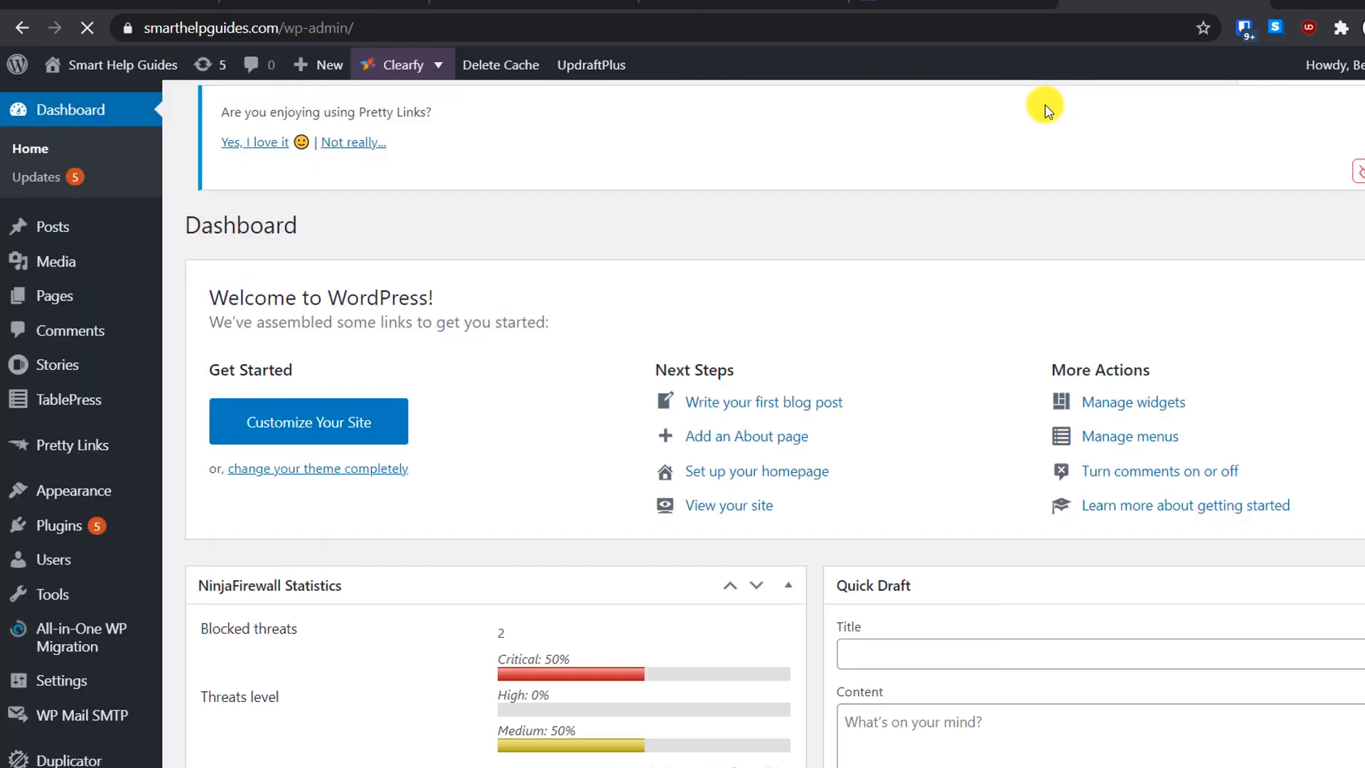
{"action": "scroll", "coordinate": [967, 334], "scroll_direction": "down", "scroll_amount": 3}
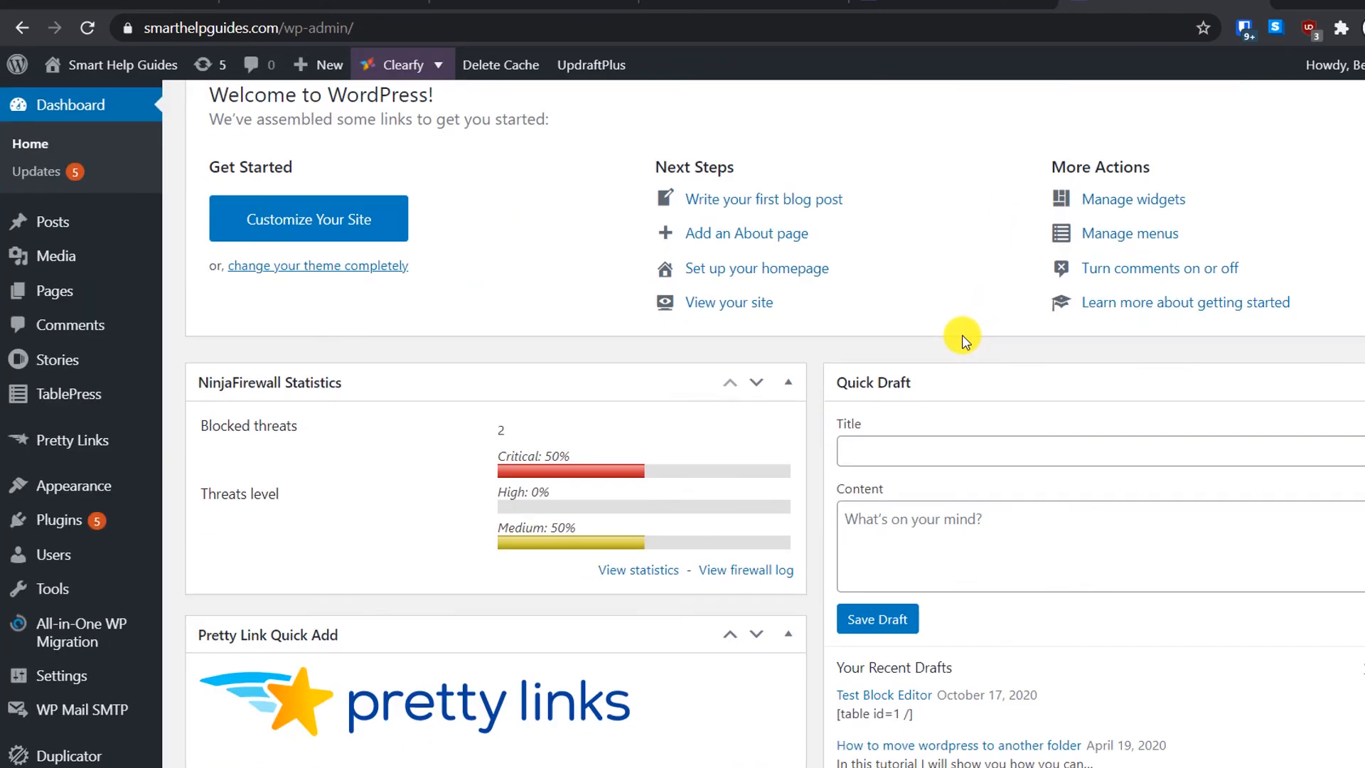
{"action": "scroll", "coordinate": [964, 340], "scroll_direction": "down", "scroll_amount": 2}
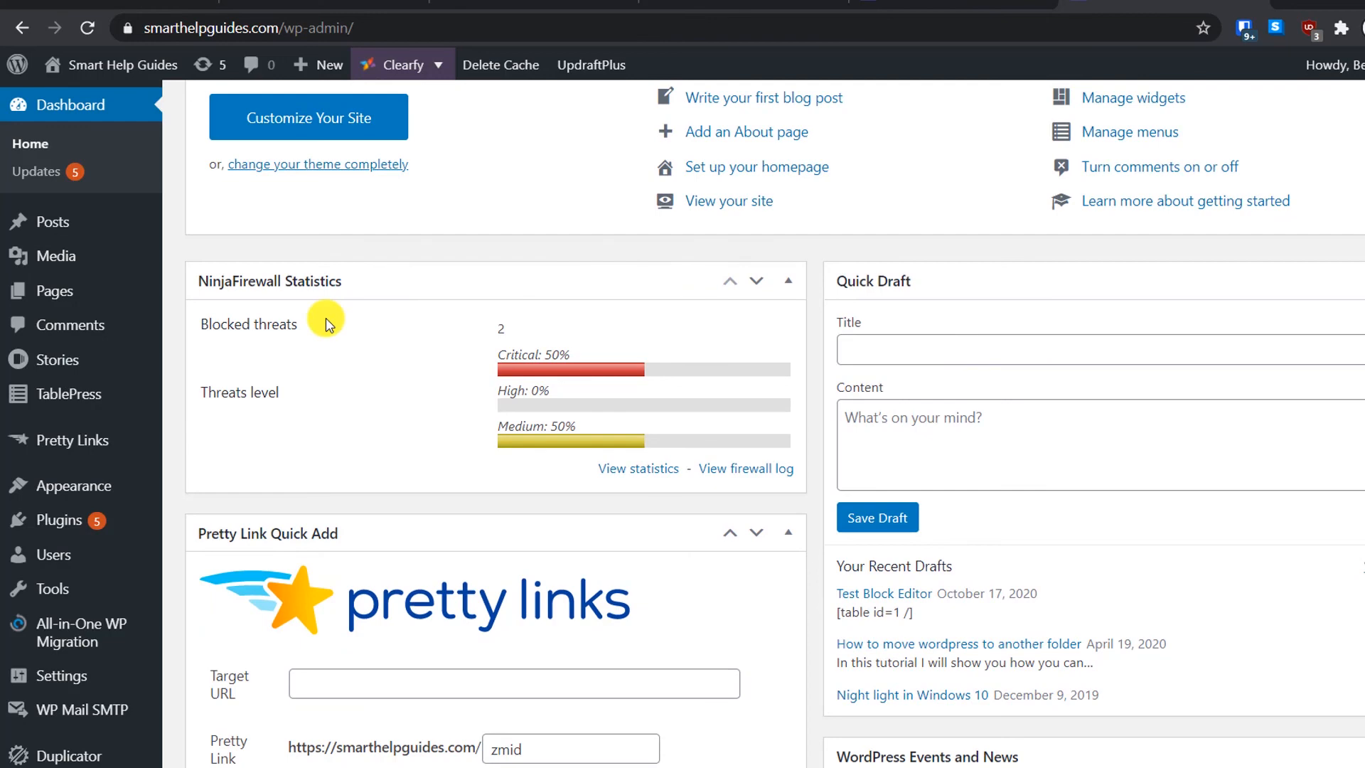
{"action": "scroll", "coordinate": [326, 323], "scroll_direction": "down", "scroll_amount": 8}
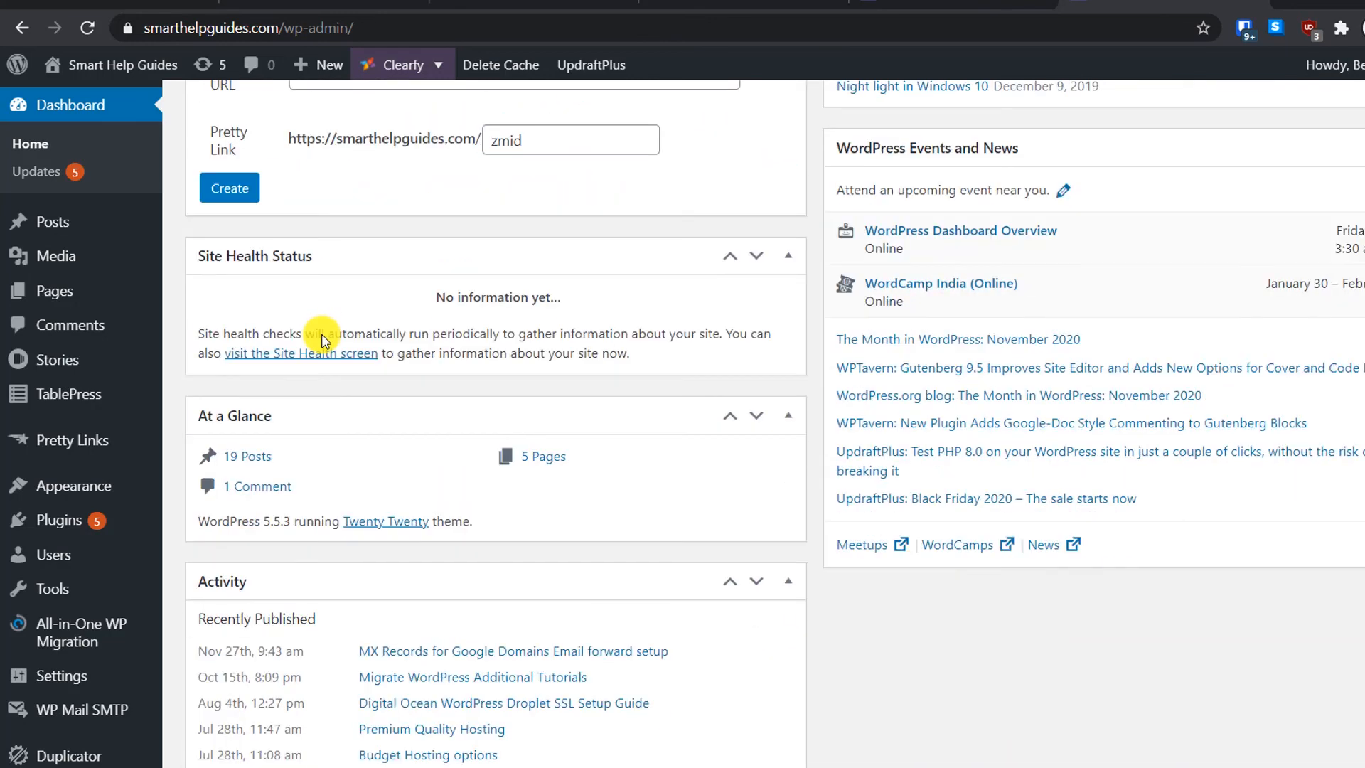